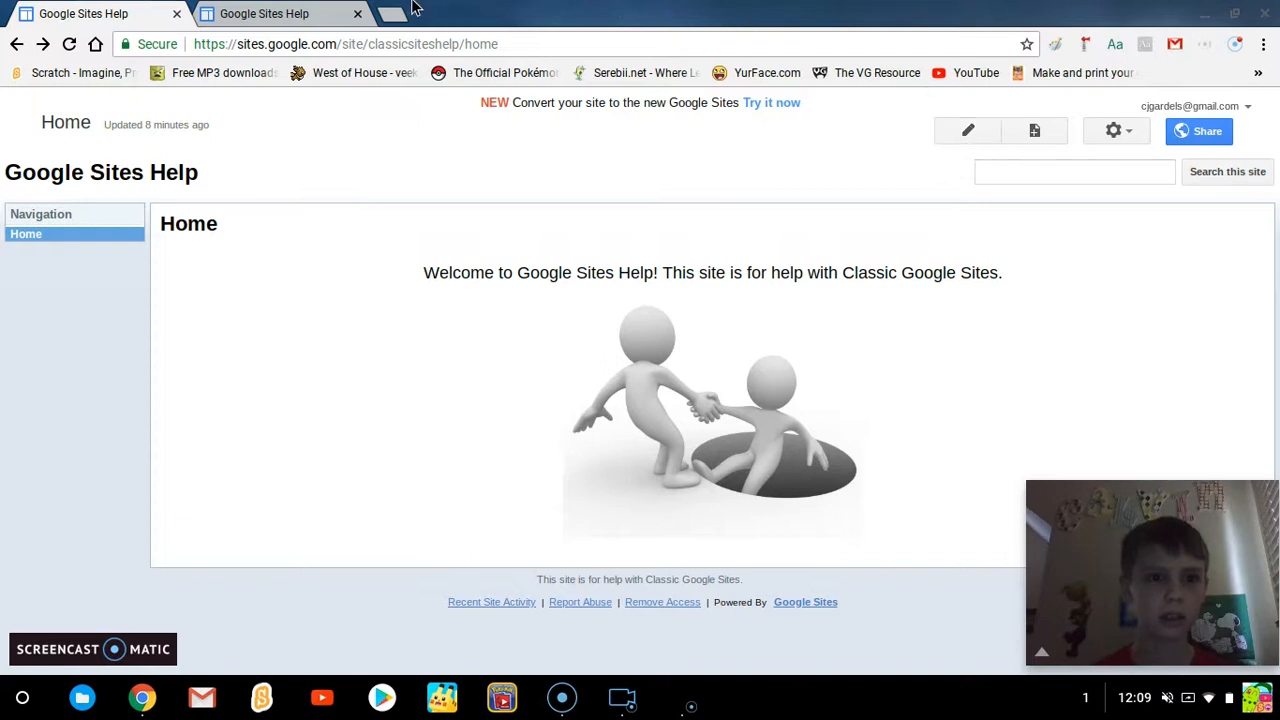
# Close the viewer preview of Google Sites Help and go to sites.google.com in a new tab.
pyautogui.click(345, 10)
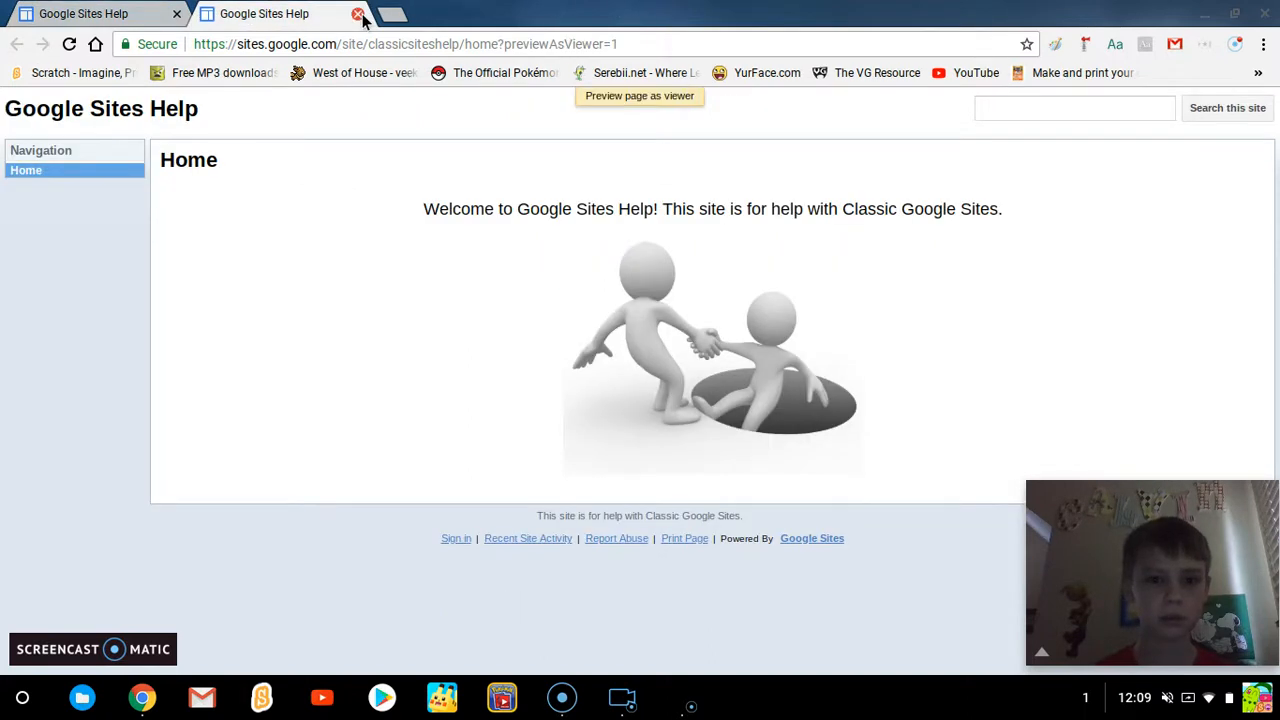
pyautogui.click(358, 14)
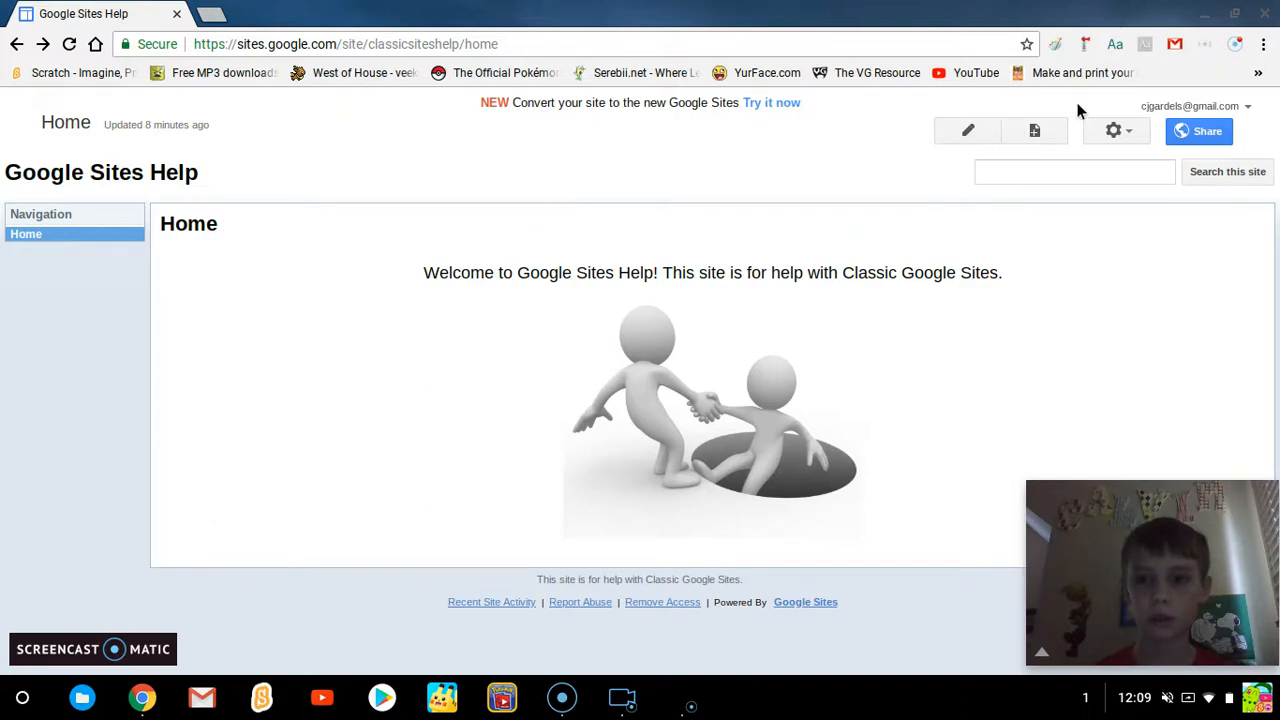
pyautogui.click(212, 13)
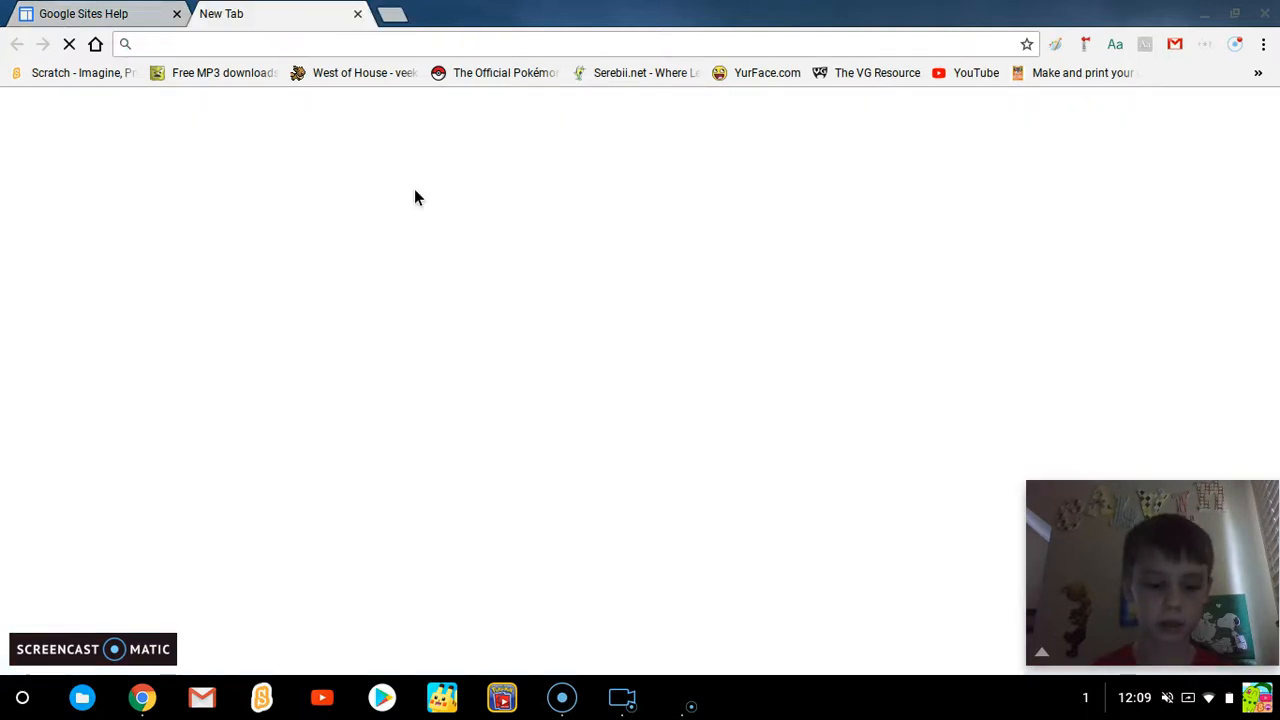
pyautogui.write('sites')
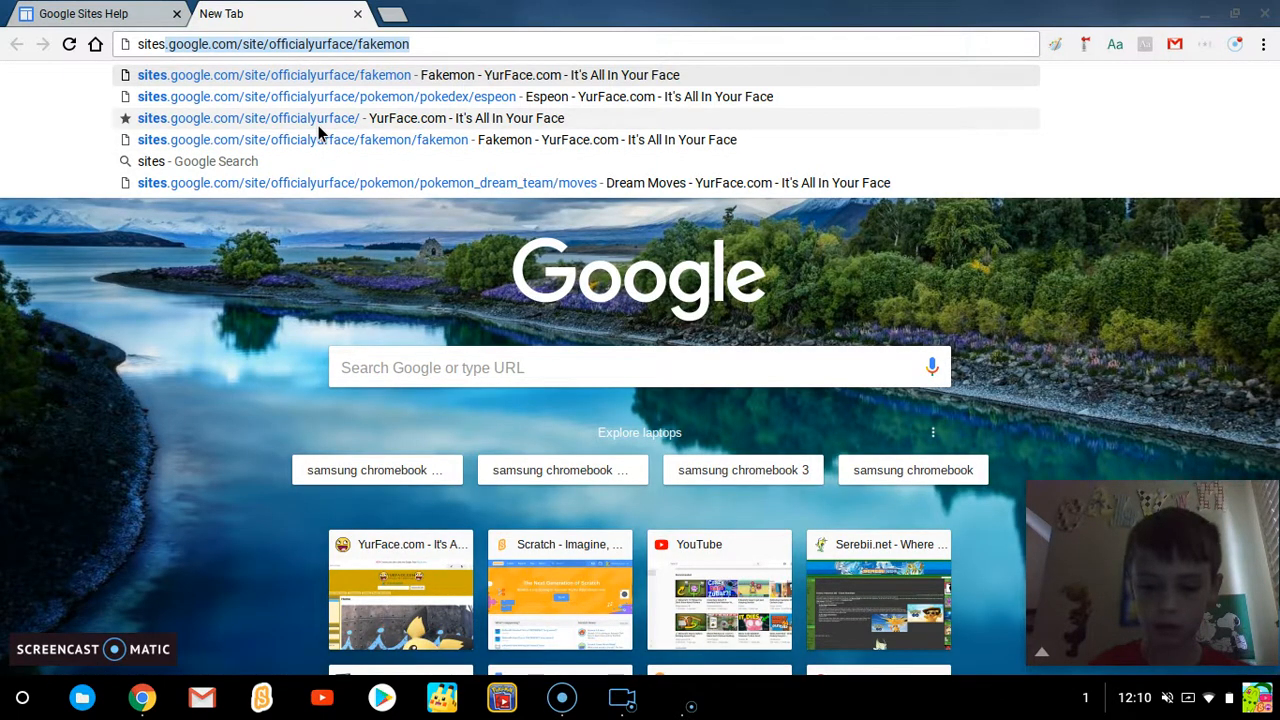
pyautogui.press('End')
pyautogui.press('BackSpace')
pyautogui.press('BackSpace')
pyautogui.press('BackSpace')
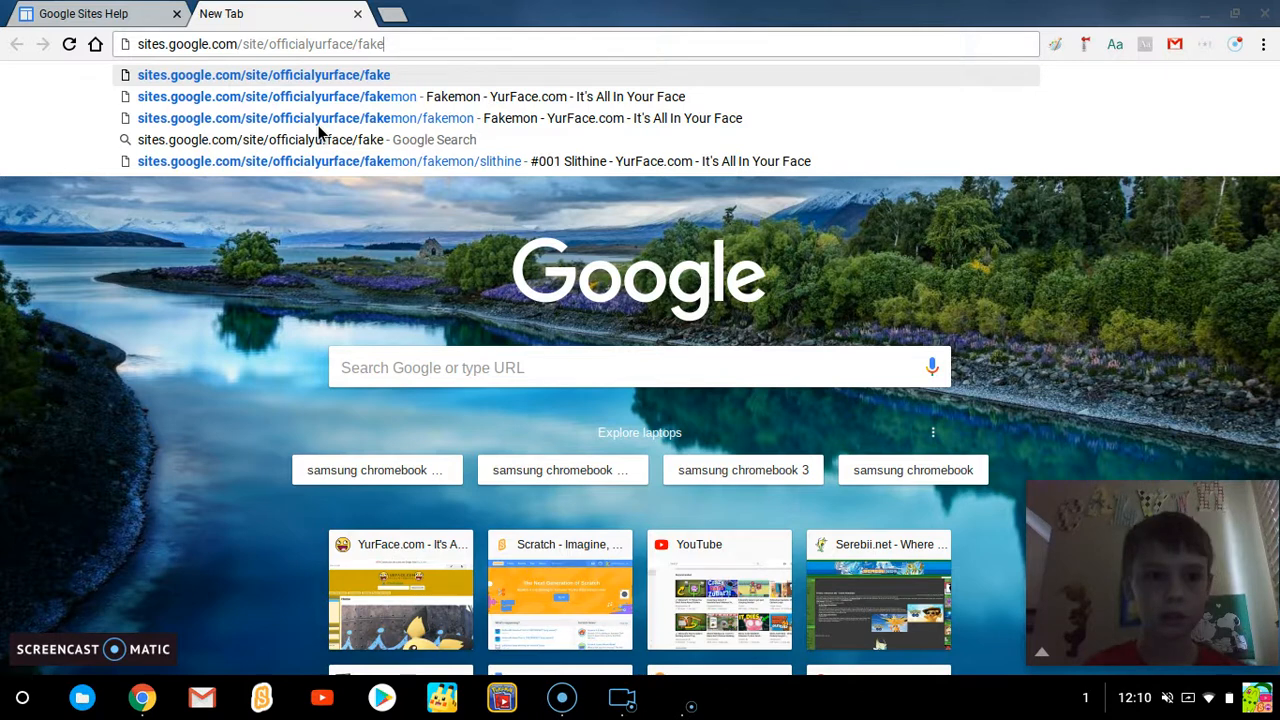
pyautogui.press('BackSpace')
pyautogui.press('BackSpace')
pyautogui.press('BackSpace')
pyautogui.press('BackSpace')
pyautogui.press('BackSpace')
pyautogui.press('BackSpace')
pyautogui.press('BackSpace')
pyautogui.press('BackSpace')
pyautogui.press('BackSpace')
pyautogui.press('BackSpace')
pyautogui.press('BackSpace')
pyautogui.press('BackSpace')
pyautogui.press('BackSpace')
pyautogui.press('BackSpace')
pyautogui.press('BackSpace')
pyautogui.press('BackSpace')
pyautogui.press('BackSpace')
pyautogui.press('BackSpace')
pyautogui.press('BackSpace')
pyautogui.press('BackSpace')
pyautogui.press('BackSpace')
pyautogui.press('BackSpace')
pyautogui.press('BackSpace')
pyautogui.press('BackSpace')
pyautogui.press('BackSpace')
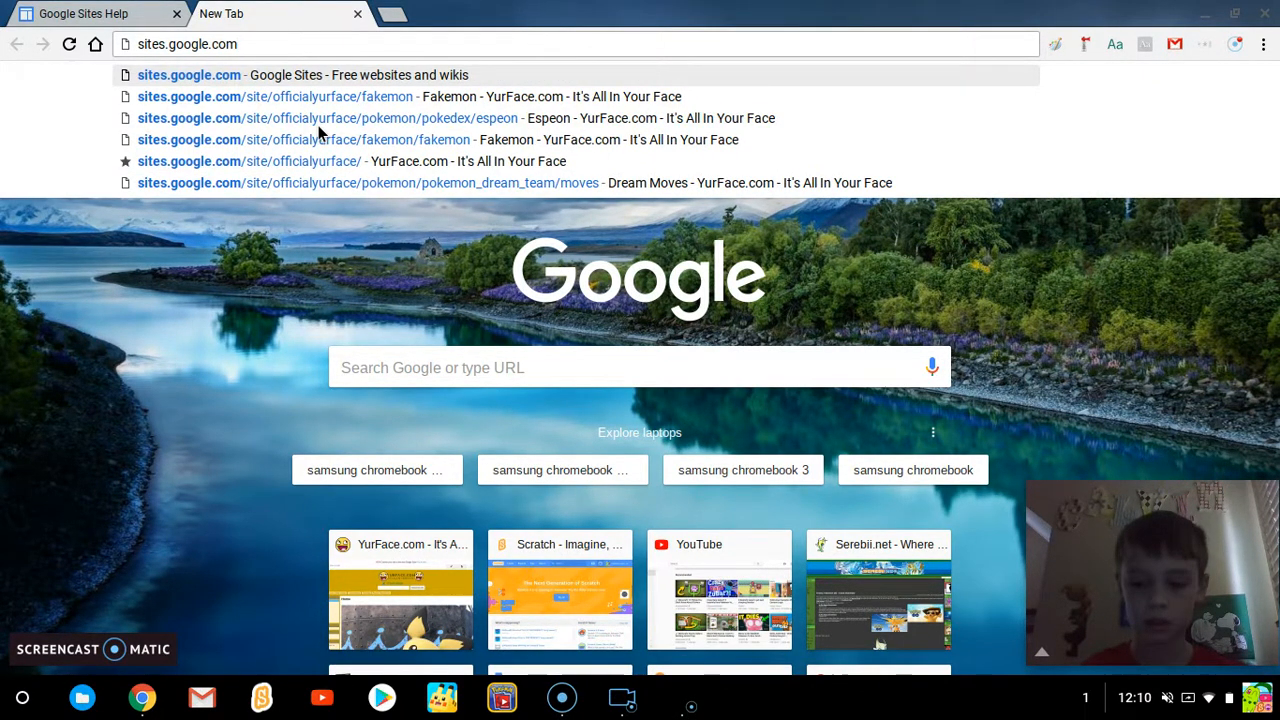
pyautogui.press('Return')
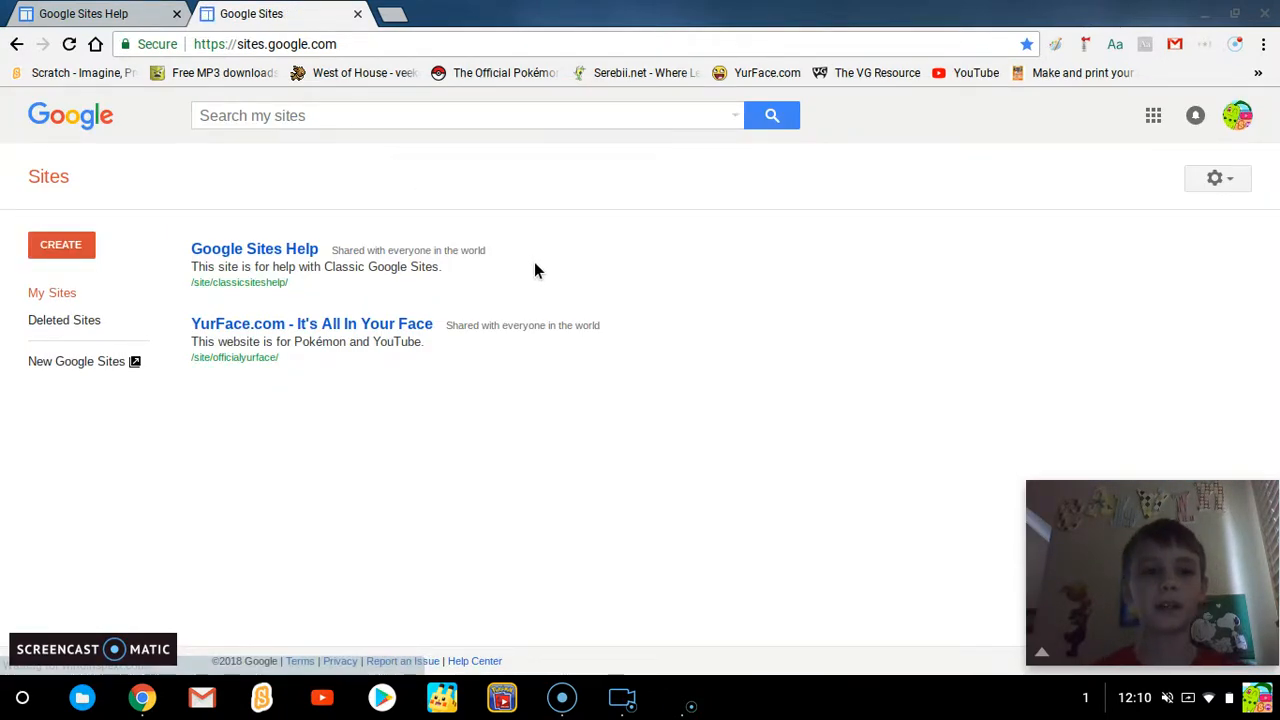
# Open Sites from the list of Google apps.
pyautogui.click(1153, 116)
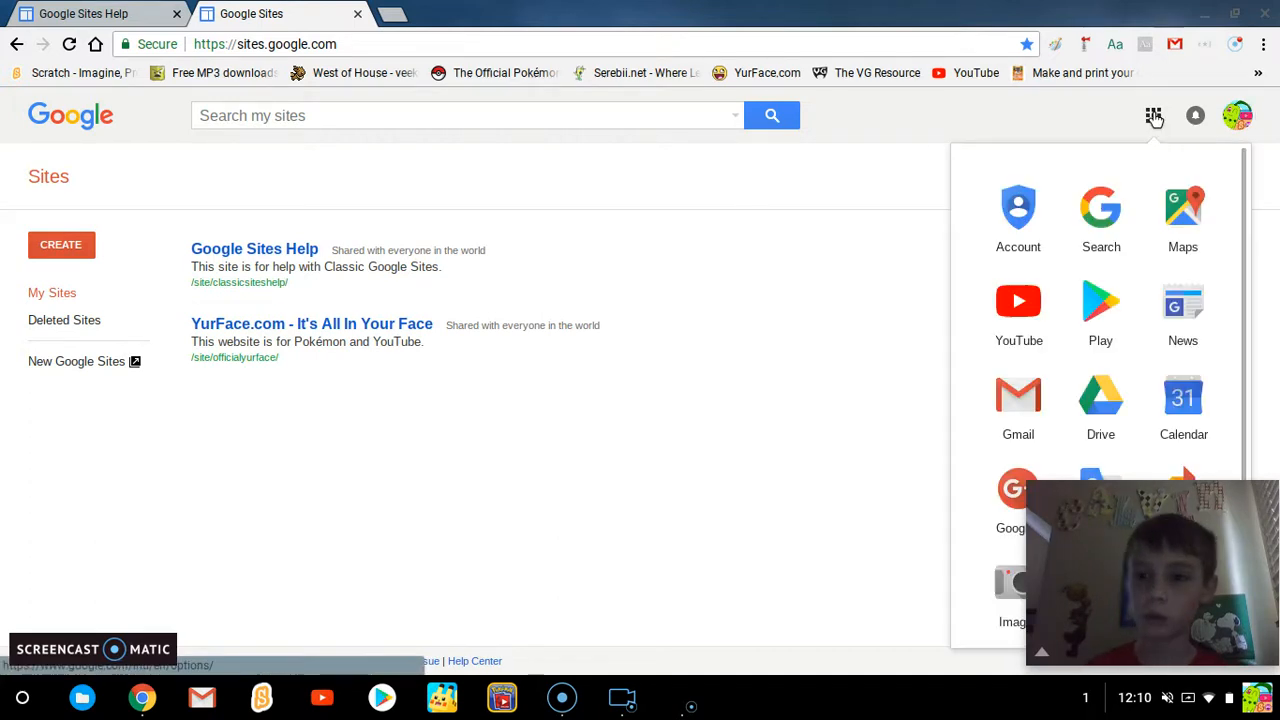
pyautogui.click(1043, 658)
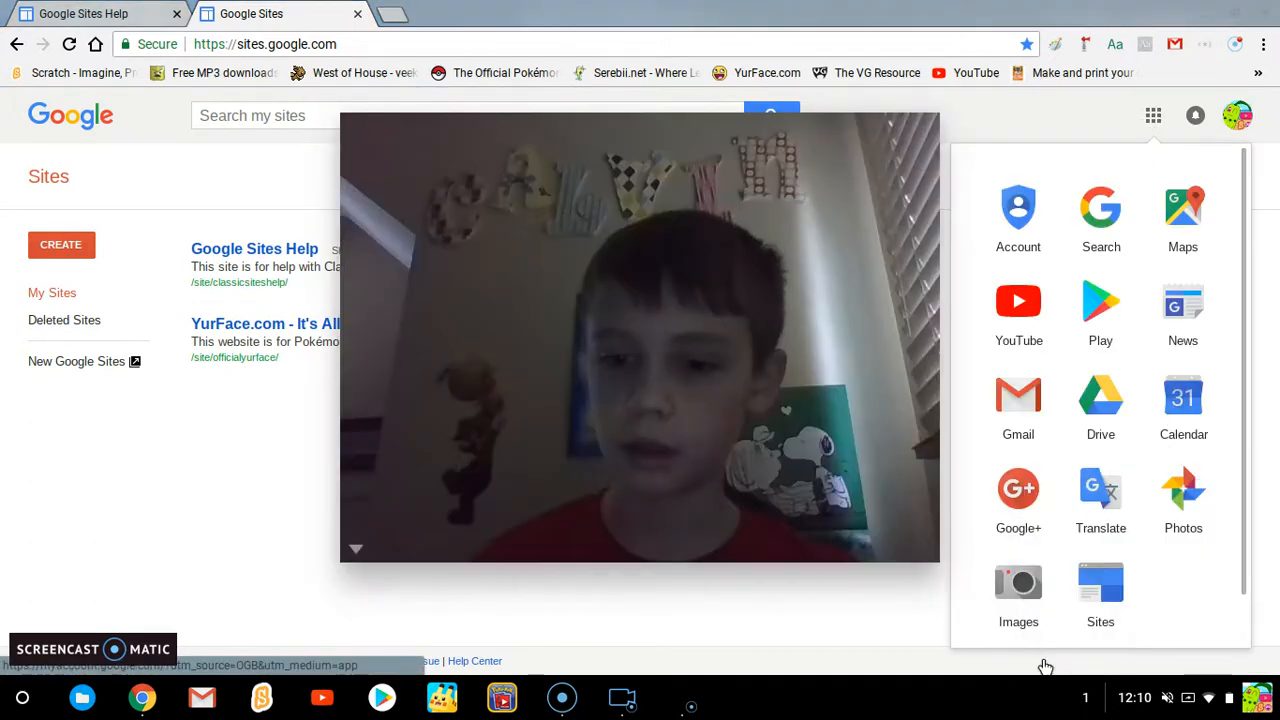
pyautogui.click(1097, 578)
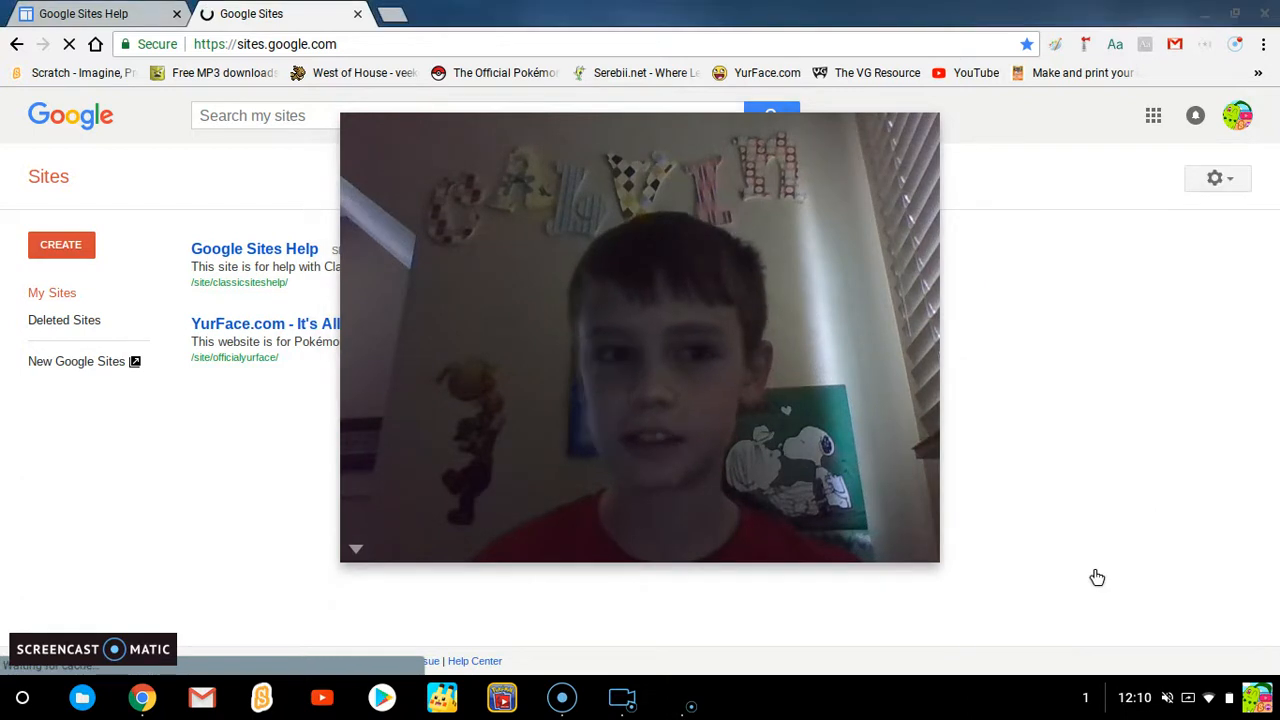
pyautogui.click(358, 566)
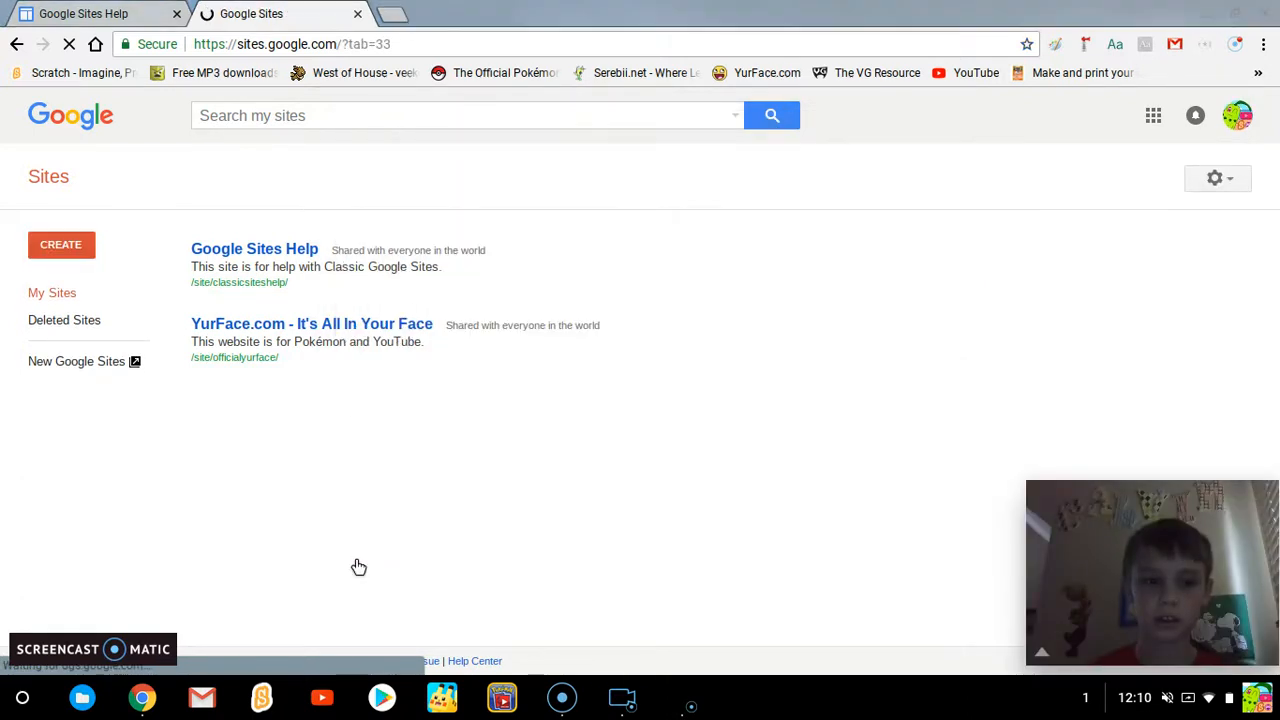
# Start creating a site in classic Sites and name it "Website".
pyautogui.click(74, 248)
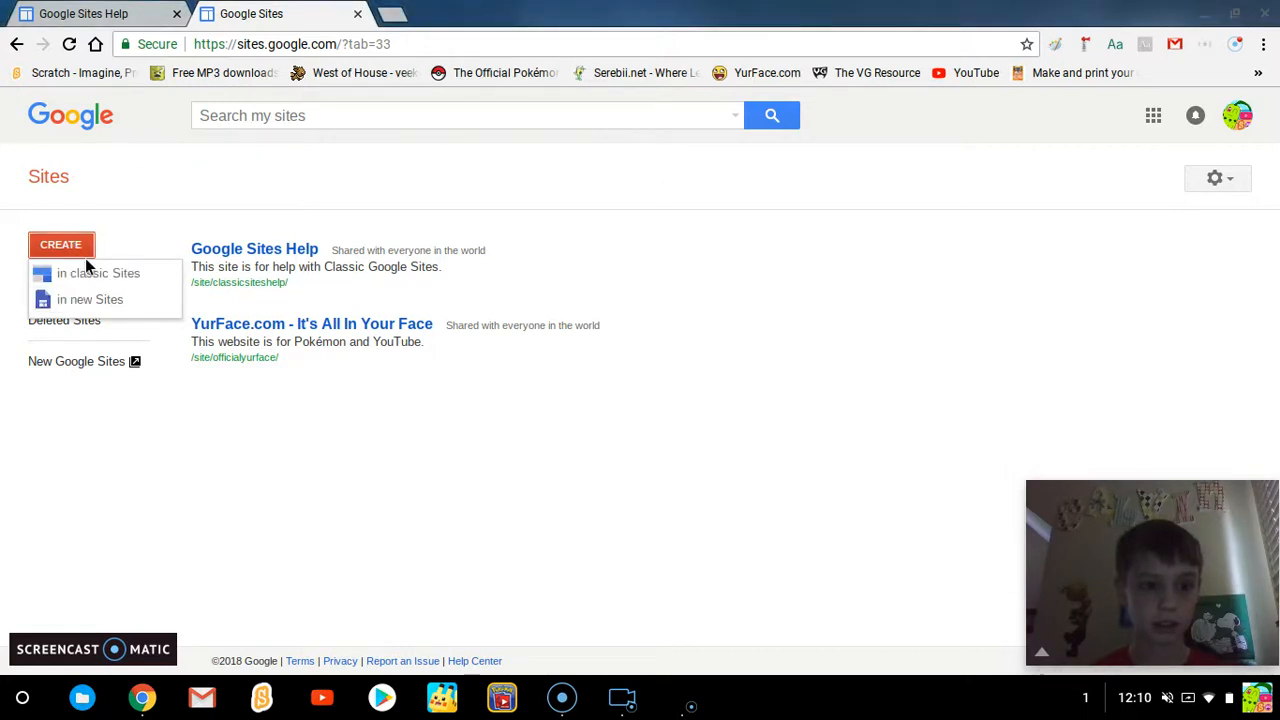
pyautogui.click(114, 290)
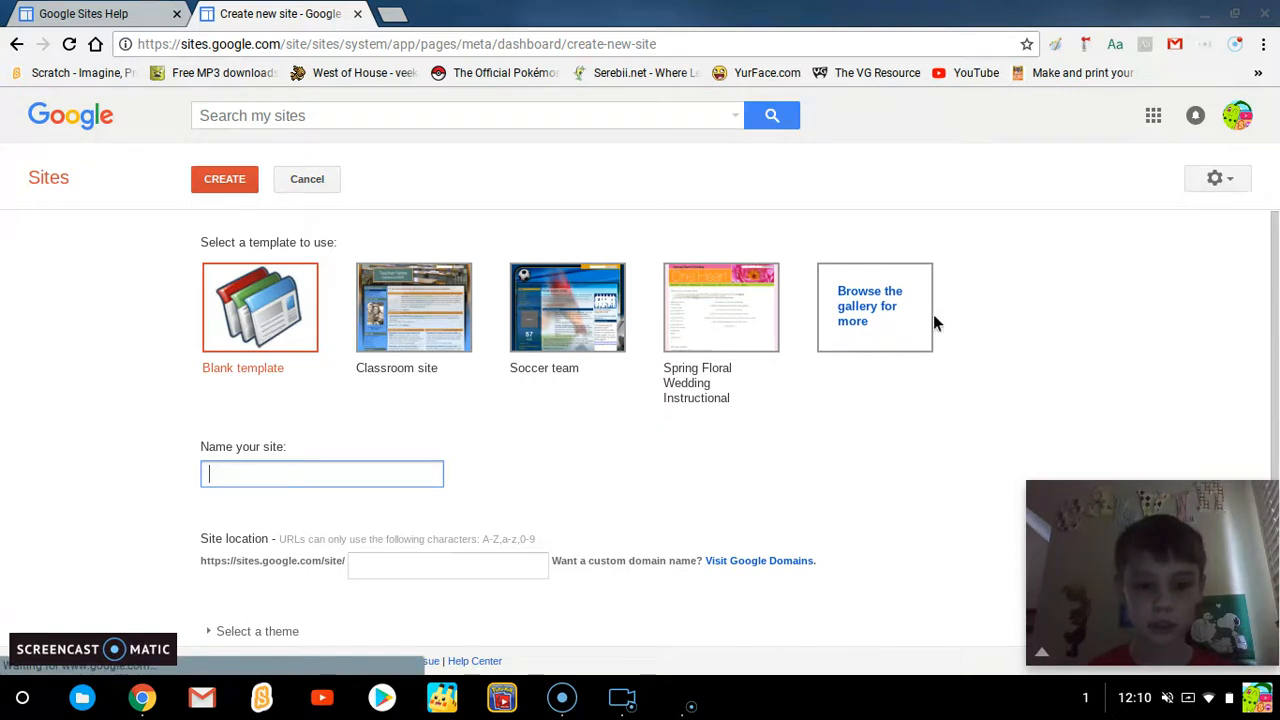
pyautogui.scroll(-1, 143, 346)
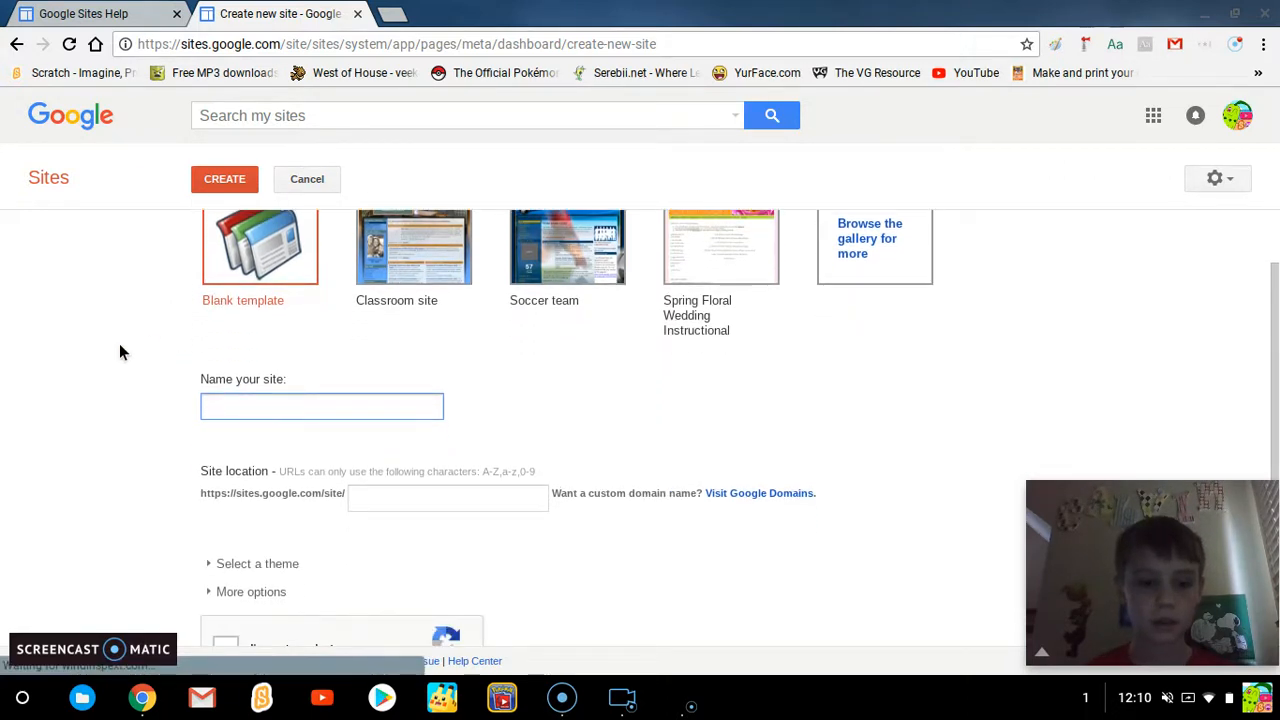
pyautogui.scroll(-1, 120, 346)
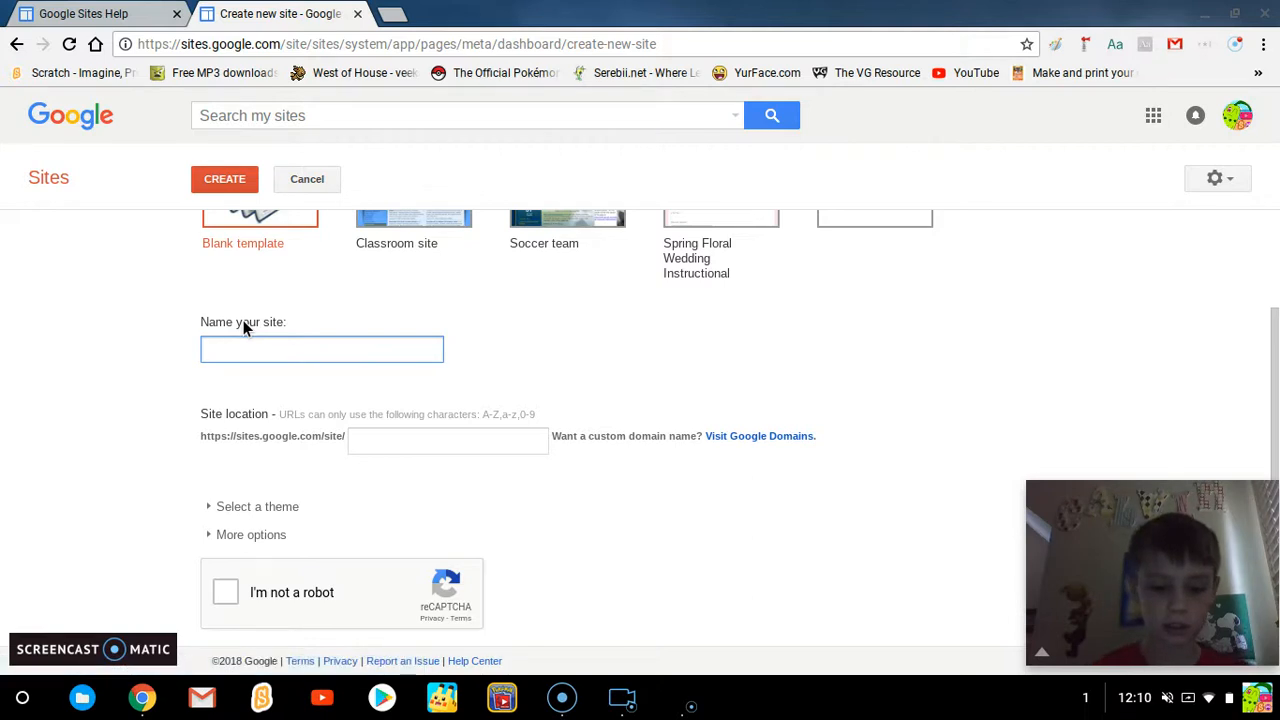
pyautogui.write('Website')
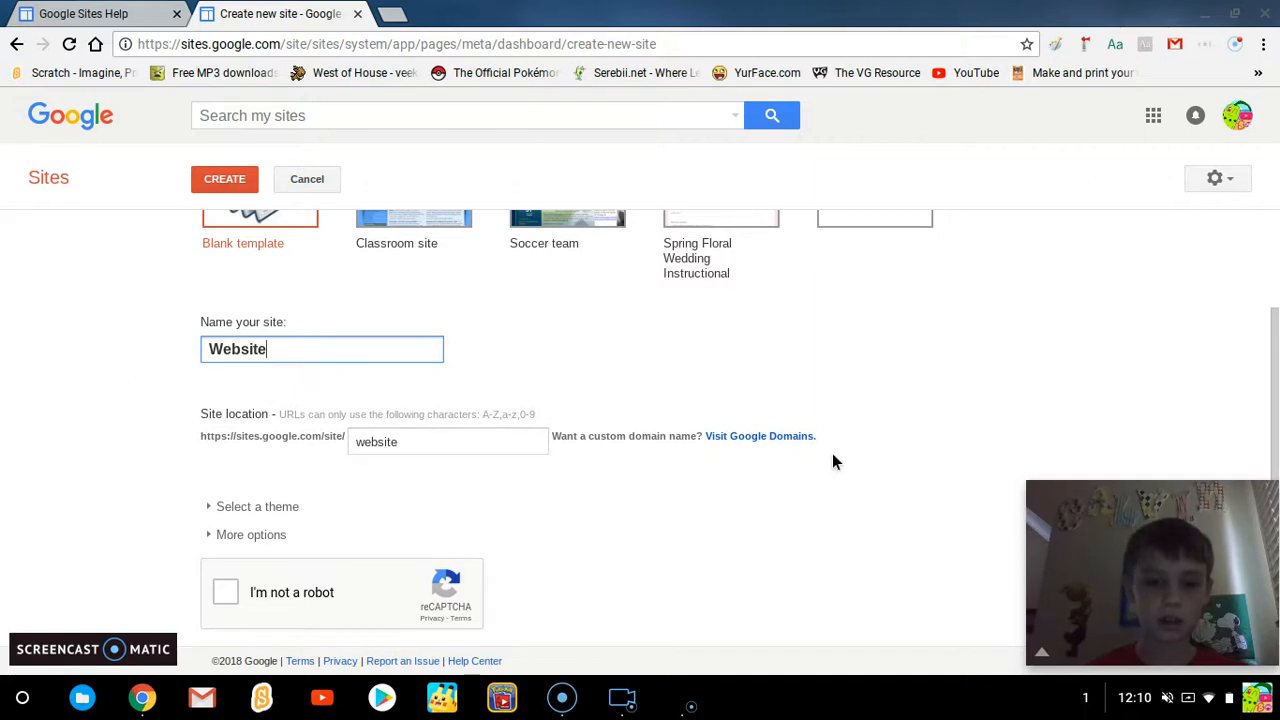
# Examine the themes offered for the new site, through to the end of the gallery.
pyautogui.click(248, 503)
pyautogui.scroll(-5, 560, 480)
pyautogui.scroll(1, 652, 466)
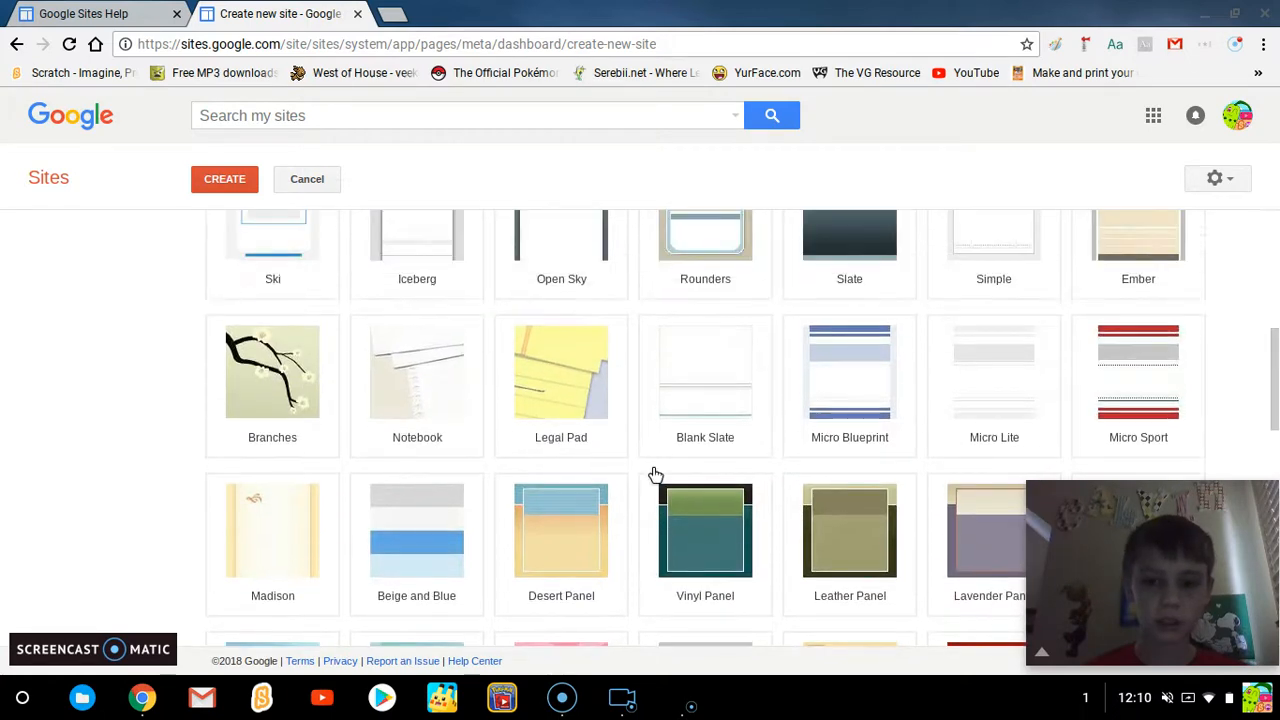
pyautogui.scroll(-3, 652, 466)
pyautogui.click(80, 10)
pyautogui.click(271, 12)
pyautogui.scroll(-7, 764, 352)
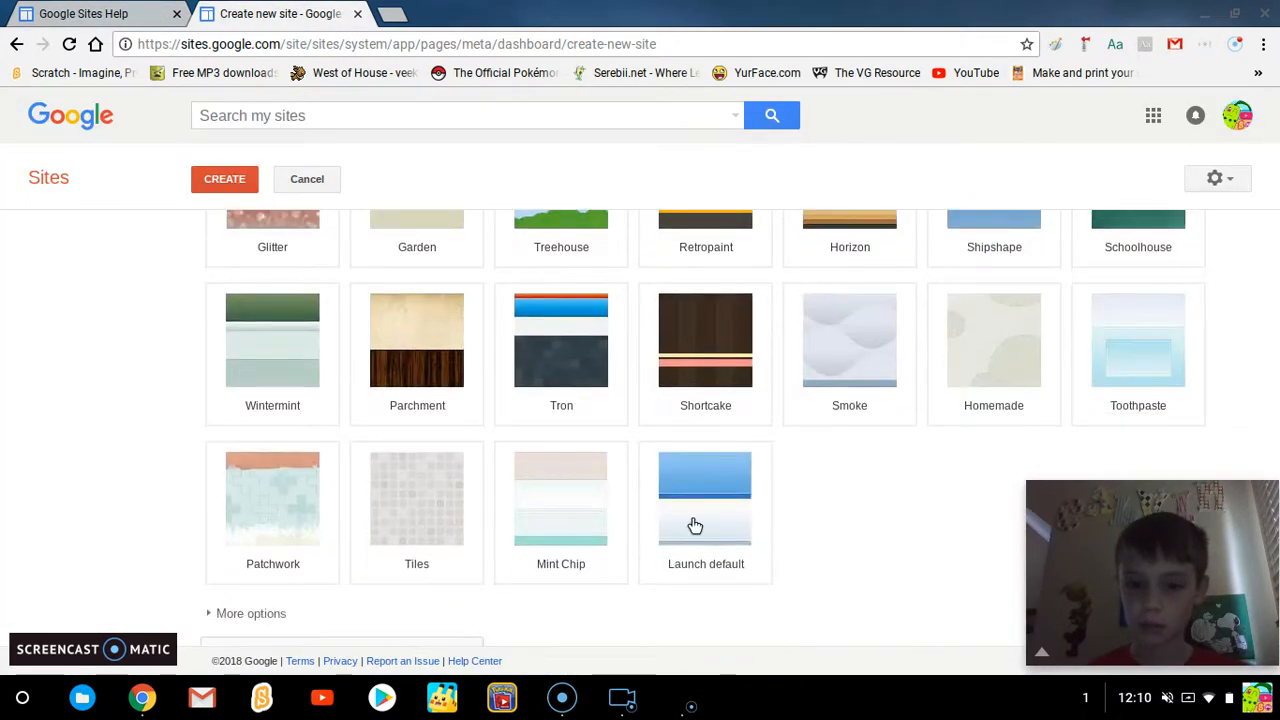
pyautogui.scroll(10, 664, 525)
pyautogui.scroll(-3, 639, 502)
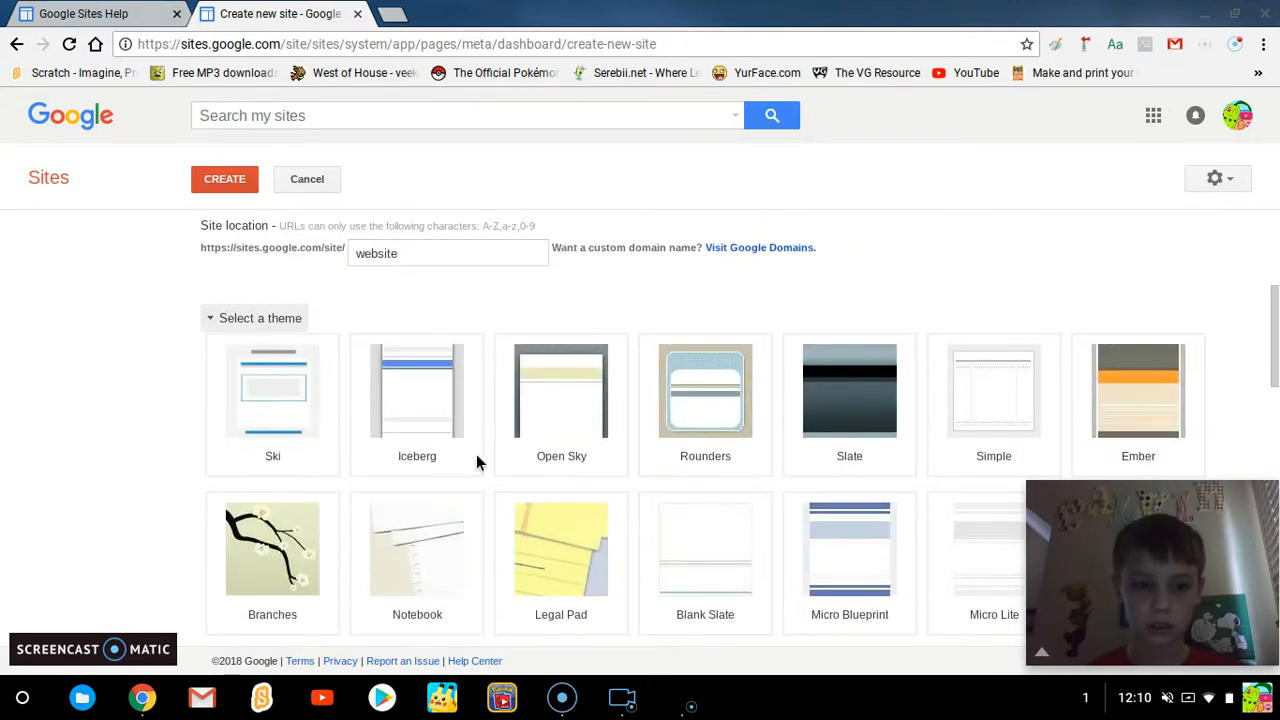
pyautogui.click(240, 318)
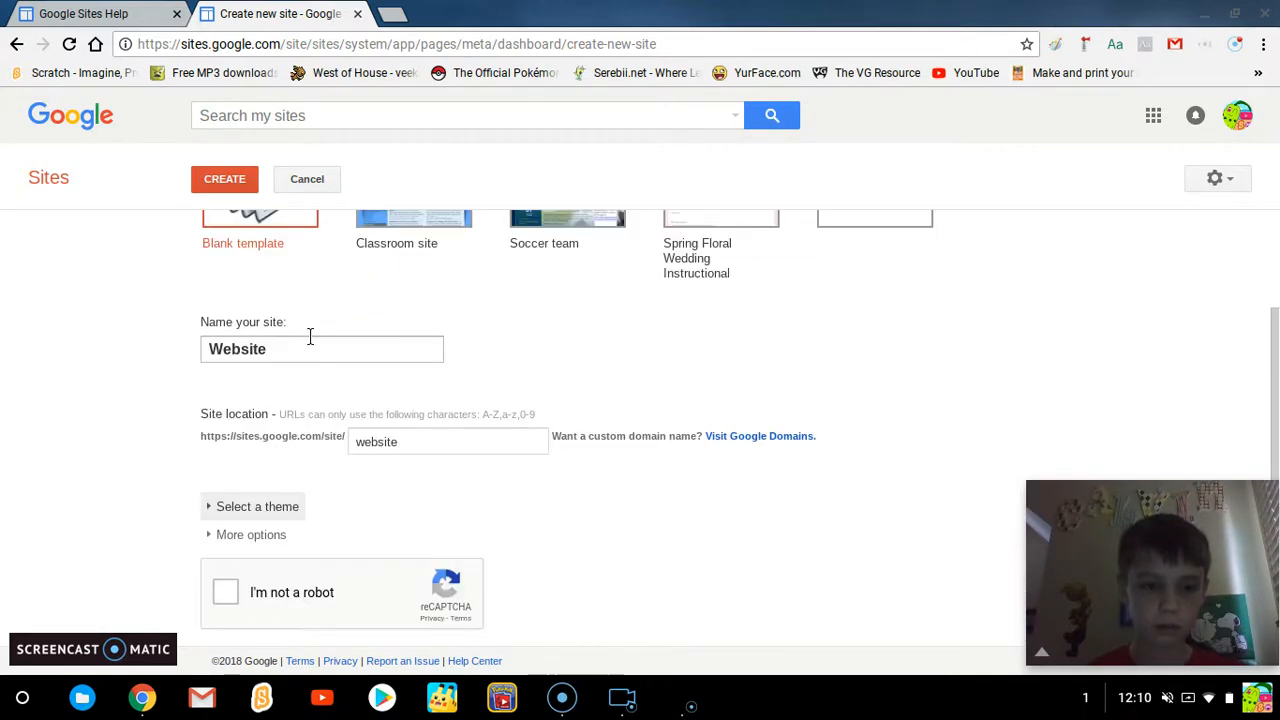
# Set the new site's description to "This website is for stuff." and complete the robot check.
pyautogui.click(228, 536)
pyautogui.click(275, 474)
pyautogui.write('This website is for stuff.')
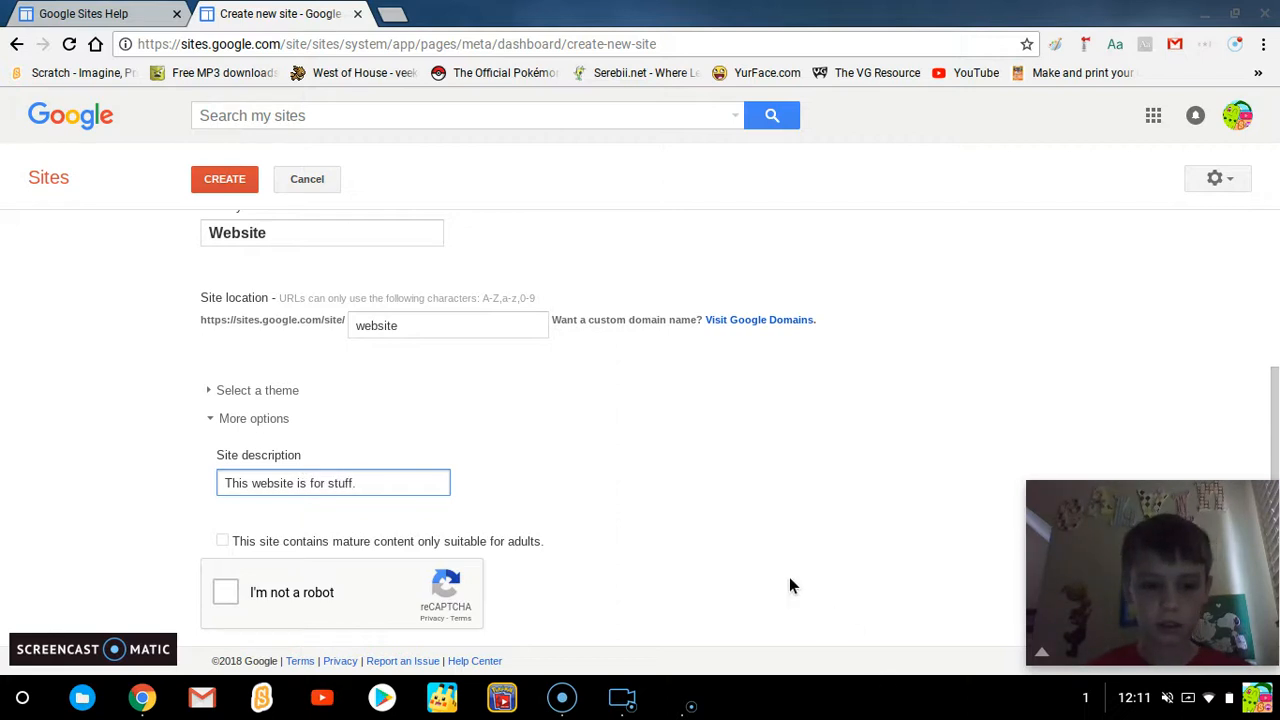
pyautogui.click(696, 500)
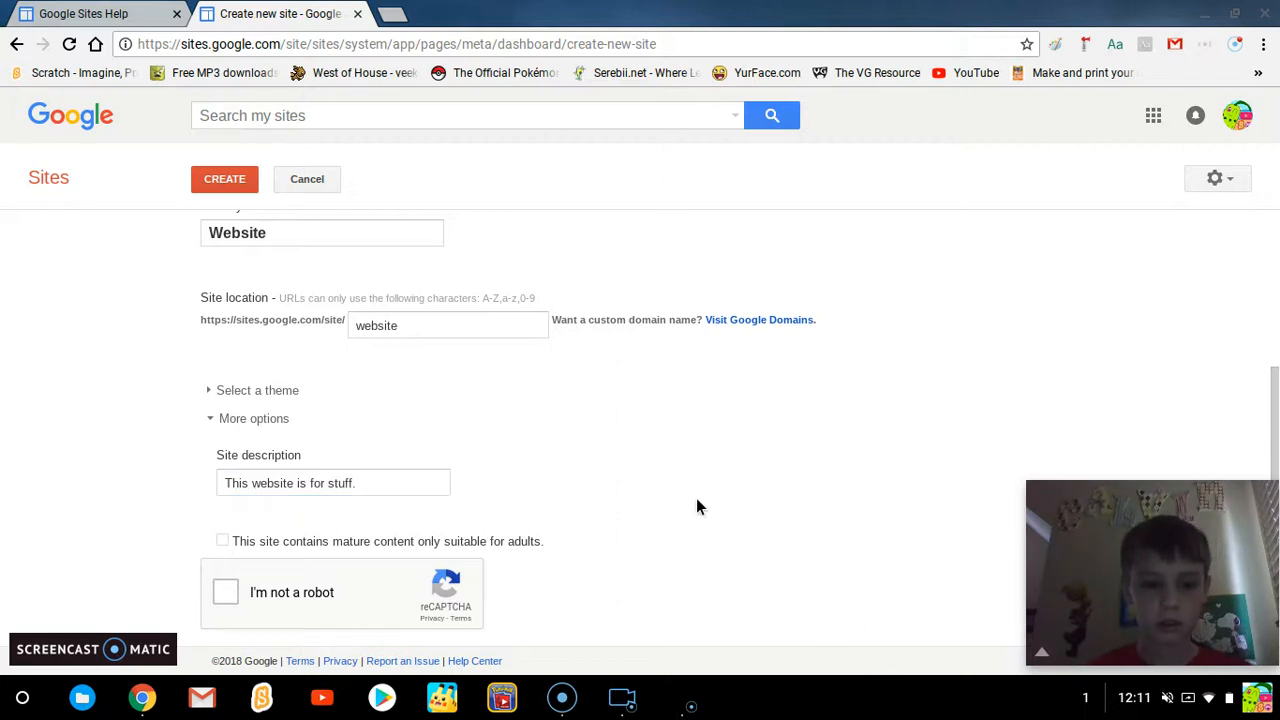
pyautogui.click(224, 541)
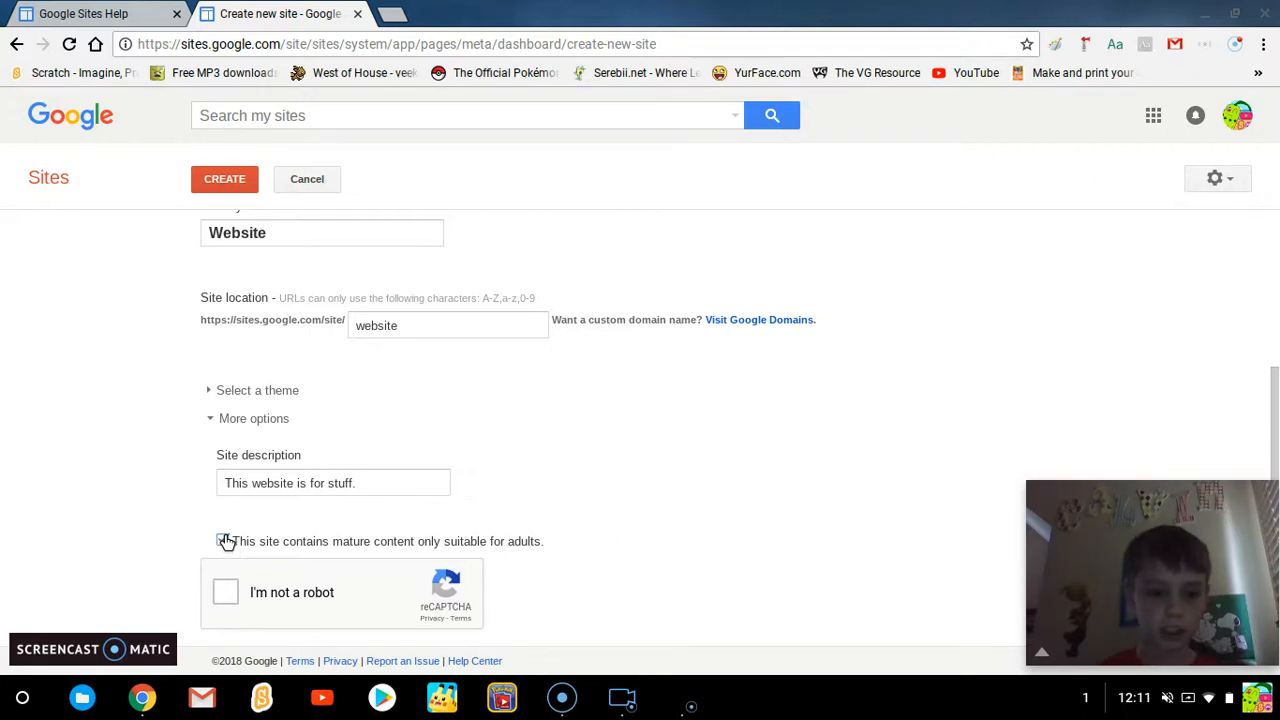
pyautogui.click(229, 422)
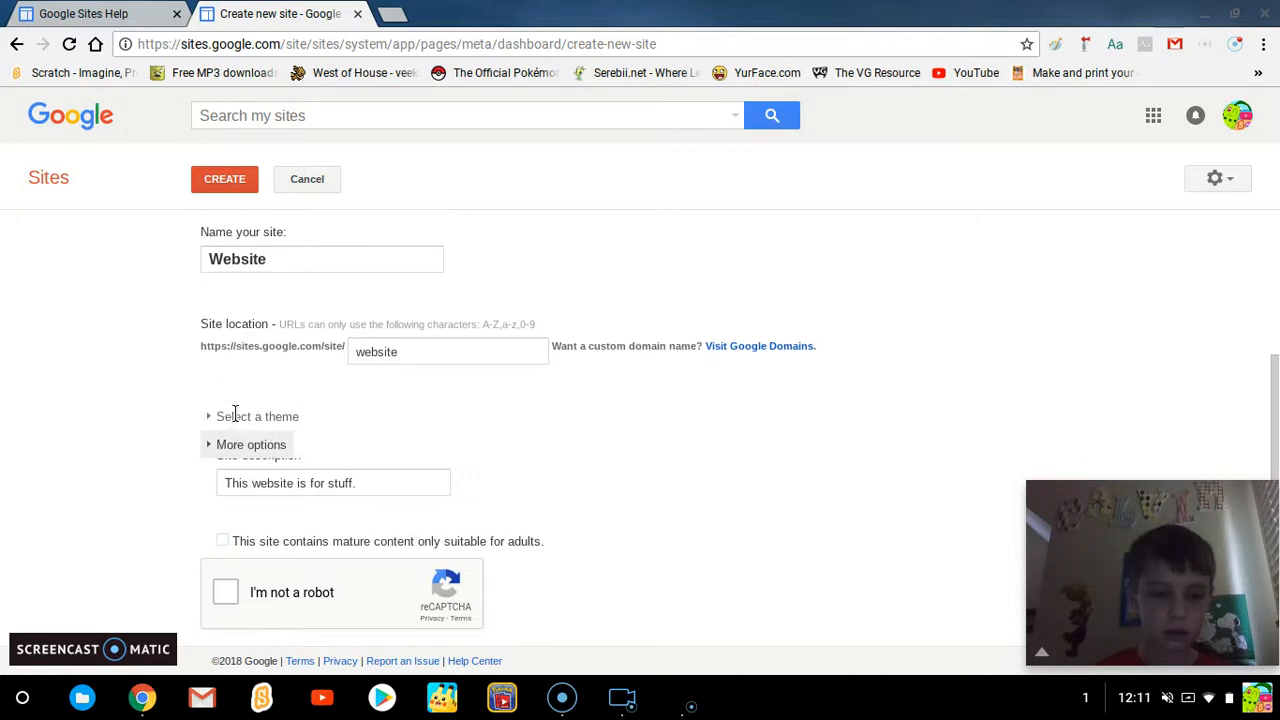
pyautogui.click(226, 592)
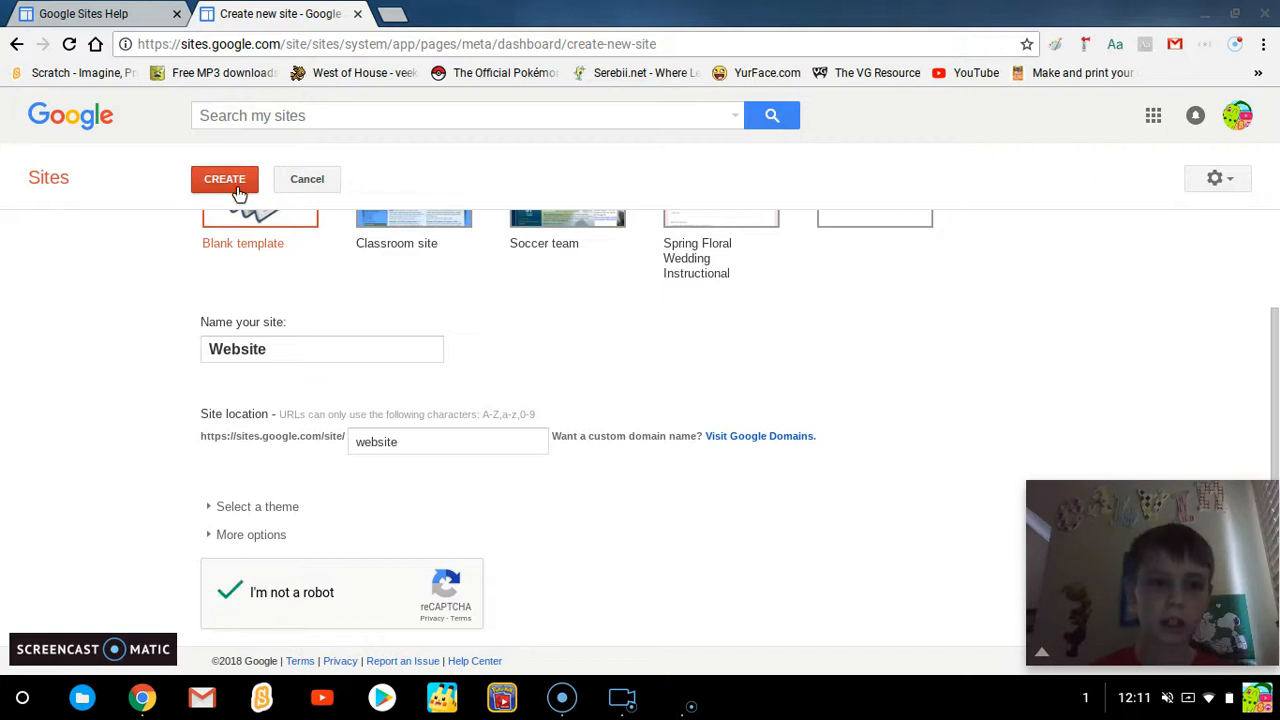
# Abandon the new-site form by closing its tab, and open the Google Sites Help home page for editing.
pyautogui.click(357, 14)
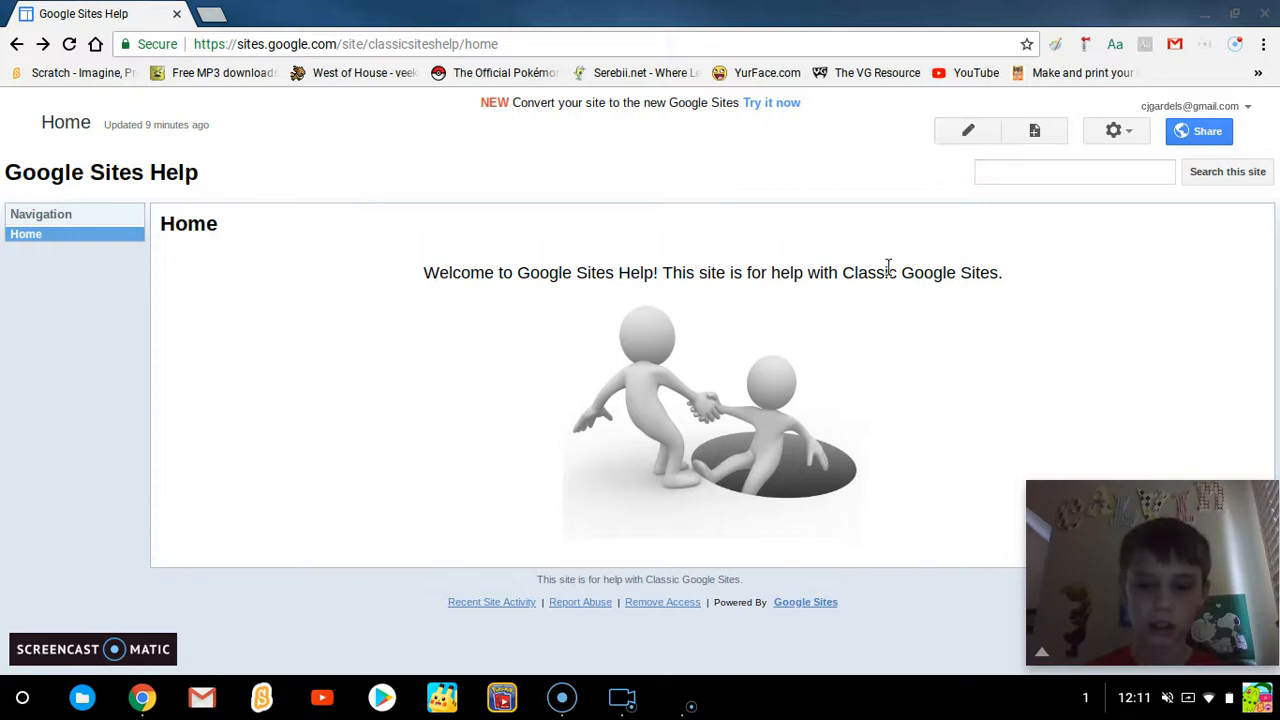
pyautogui.press('e')
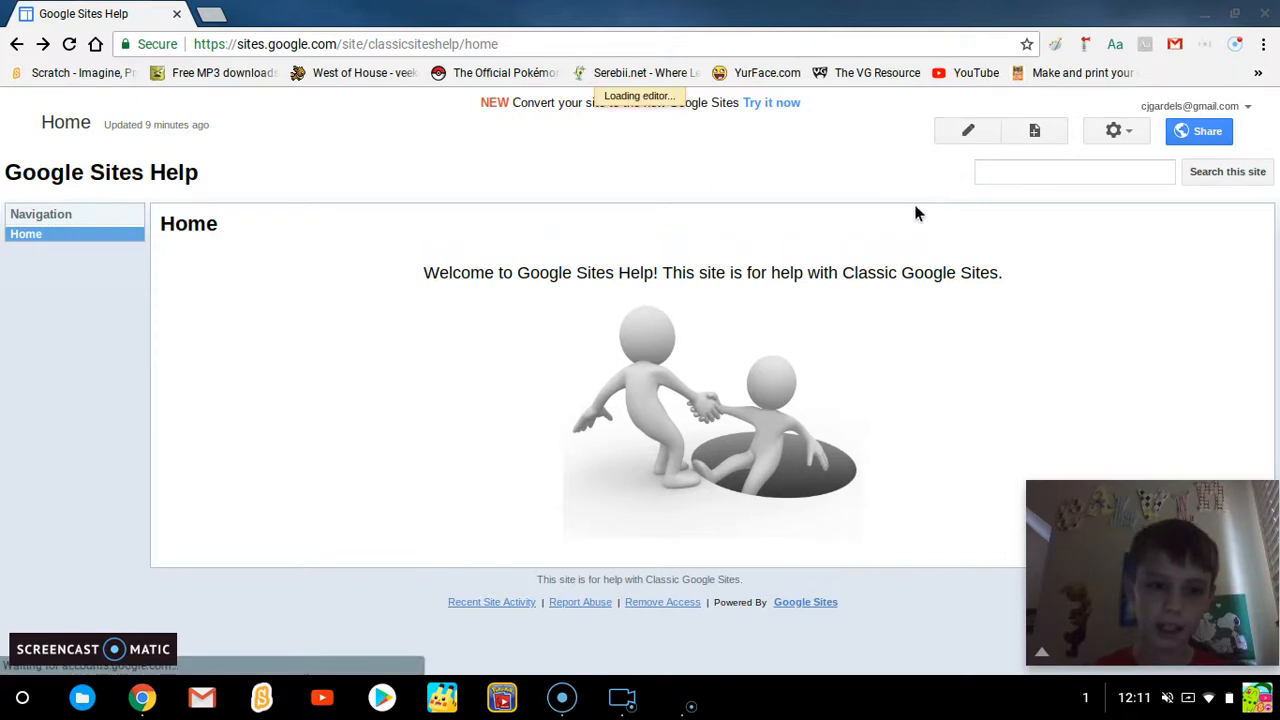
pyautogui.click(728, 462)
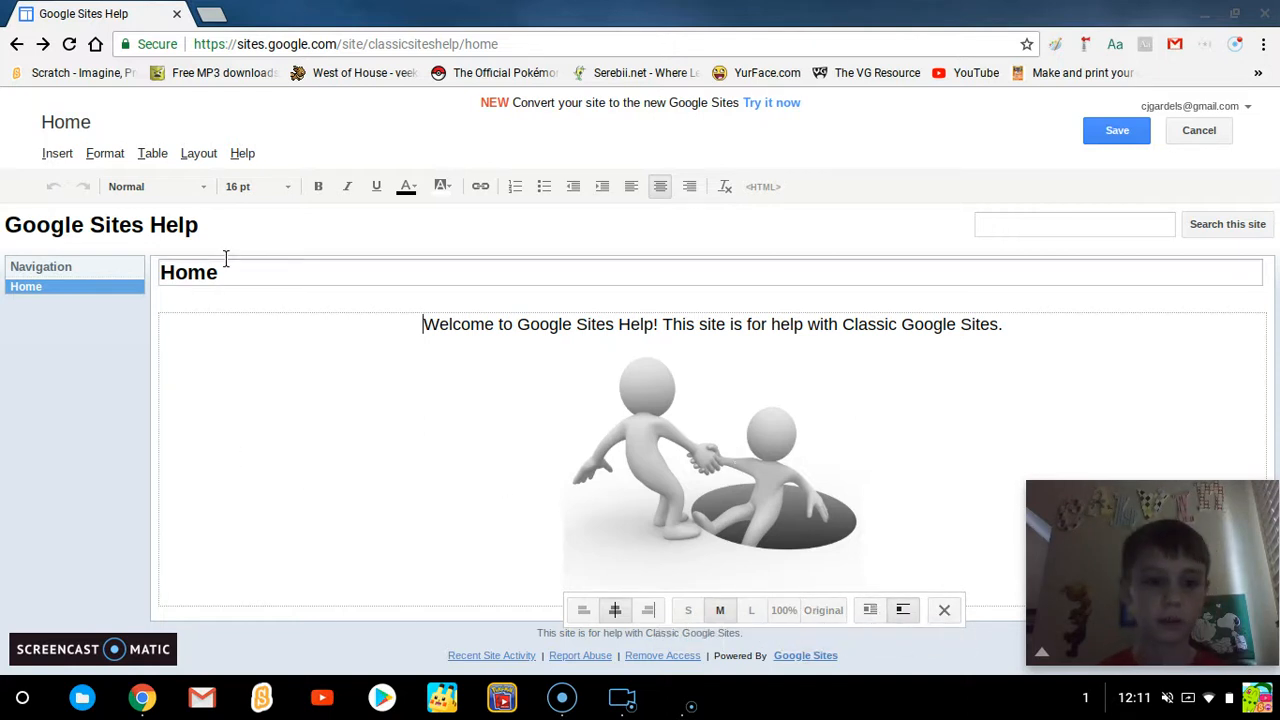
# Try changing the page title to "Home of Website".
pyautogui.click(314, 282)
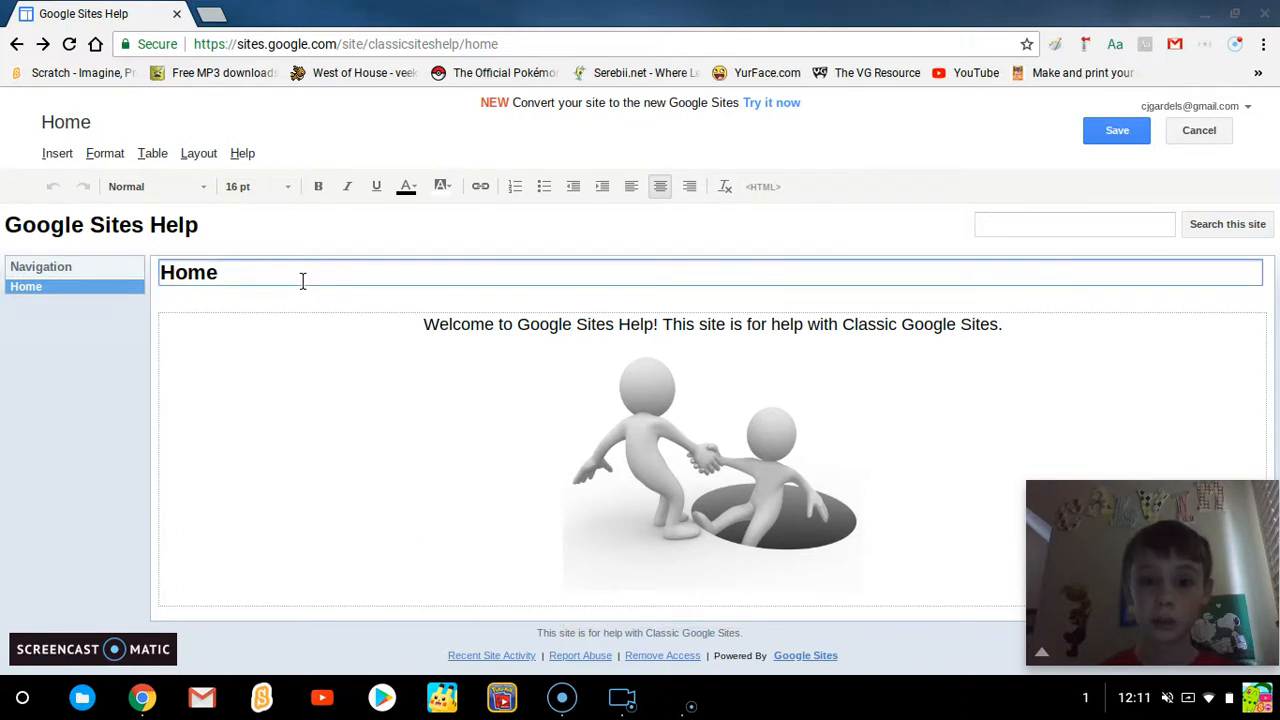
pyautogui.click(189, 279)
pyautogui.doubleClick(192, 281)
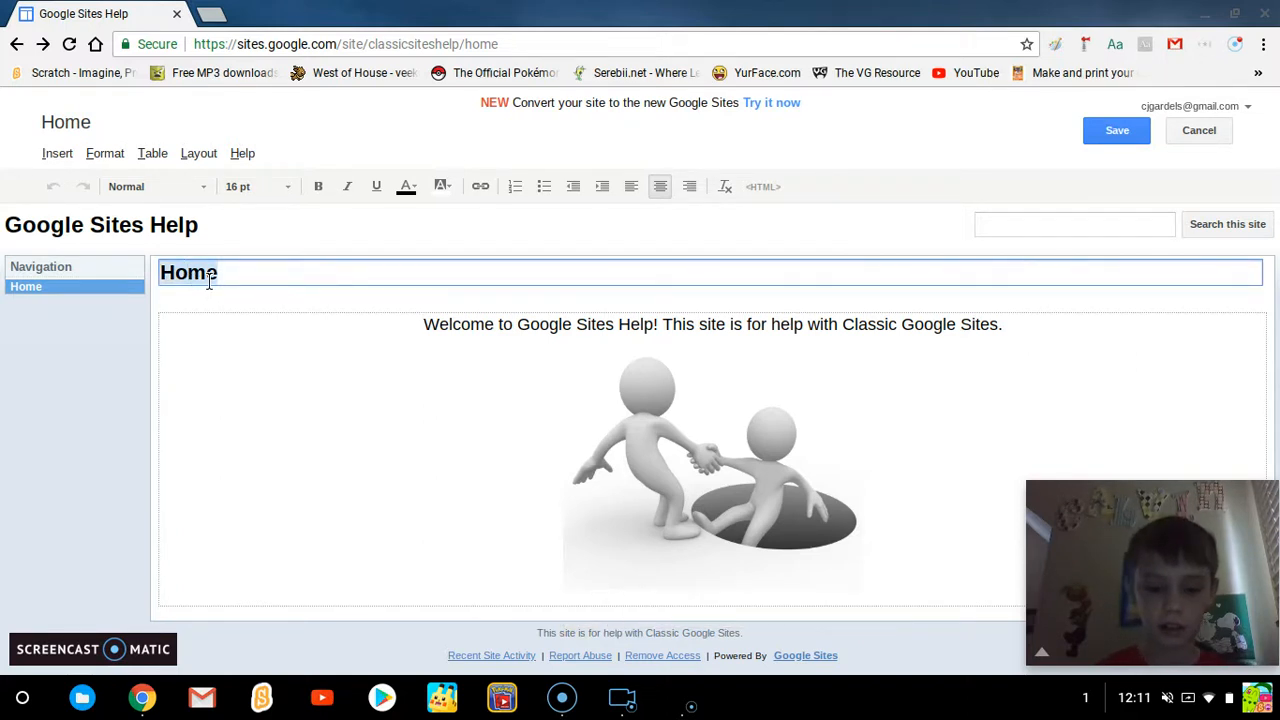
pyautogui.write('Home')
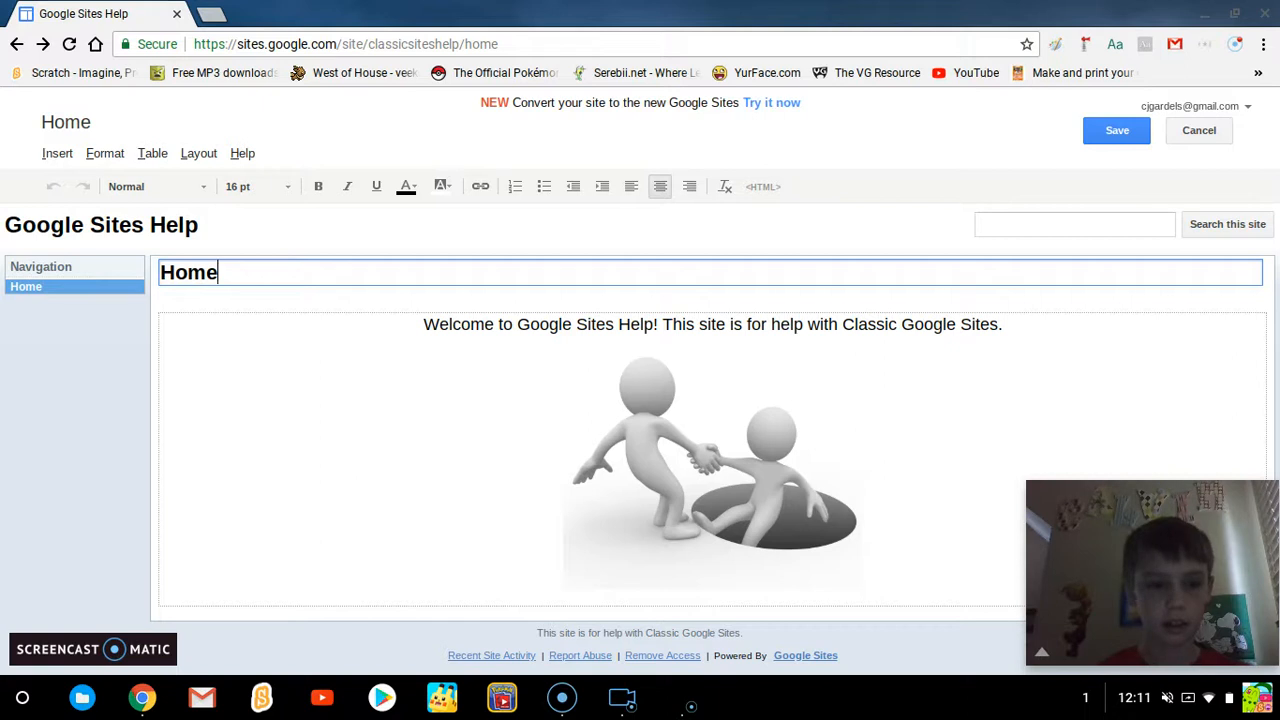
pyautogui.write(' o')
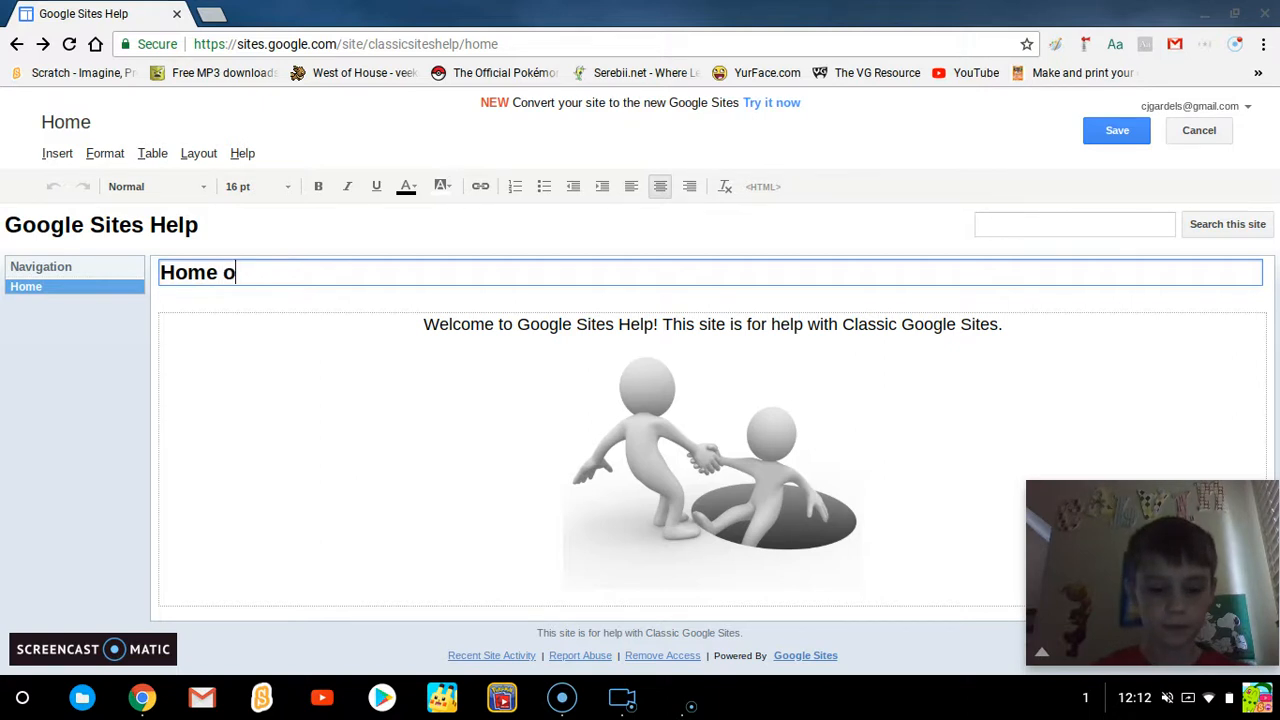
pyautogui.write('f Website')
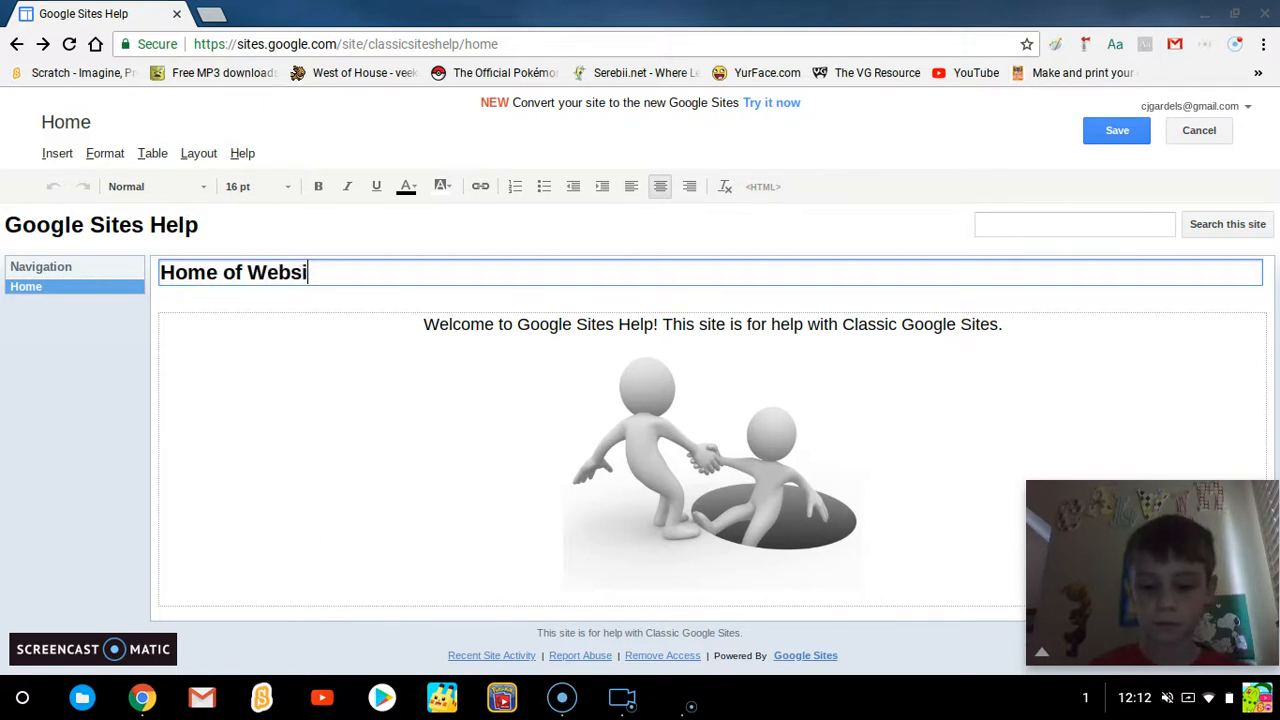
# Remove the added words from the page title so it reads "Home".
pyautogui.press('BackSpace')
pyautogui.press('BackSpace')
pyautogui.press('BackSpace')
pyautogui.press('BackSpace')
pyautogui.press('BackSpace')
pyautogui.press('BackSpace')
pyautogui.press('BackSpace')
pyautogui.press('BackSpace')
pyautogui.press('BackSpace')
pyautogui.press('BackSpace')
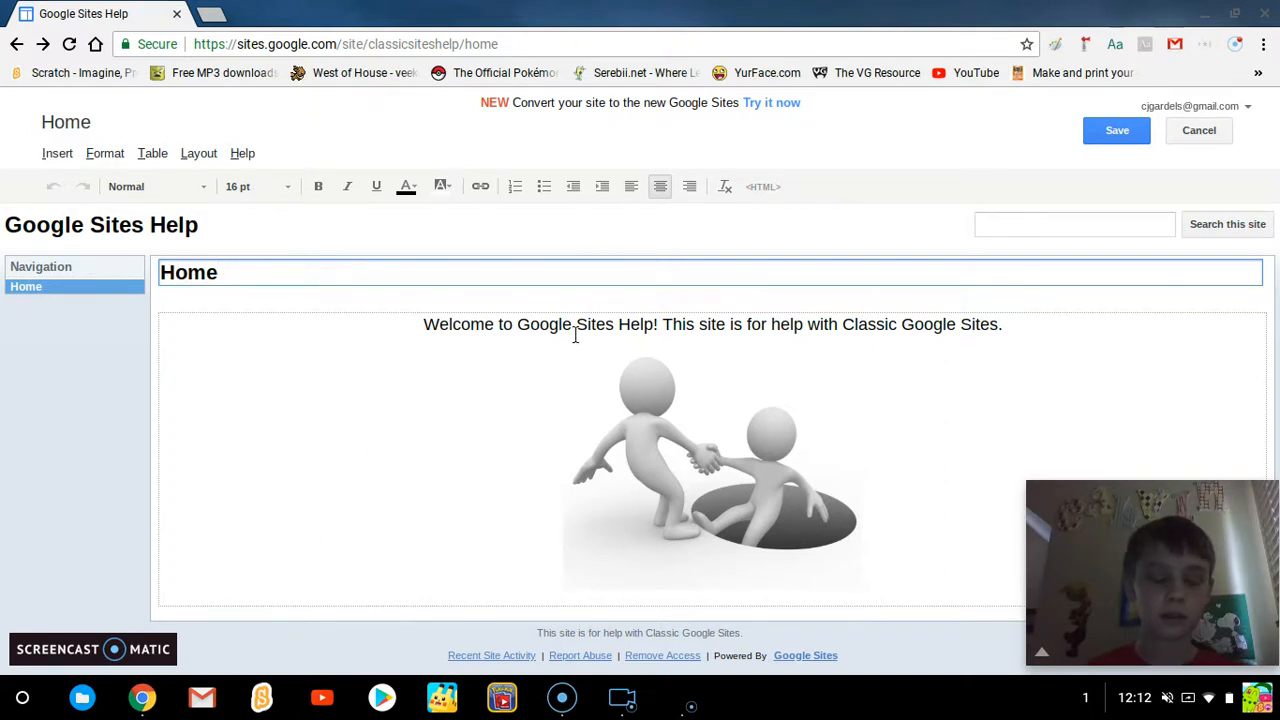
# Add the text "blablabla" on a new line below the image in the page body.
pyautogui.moveTo(486, 326); pyautogui.dragTo(663, 326)
pyautogui.click(661, 324)
pyautogui.click(914, 534)
pyautogui.press('Return')
pyautogui.write('blablabla')
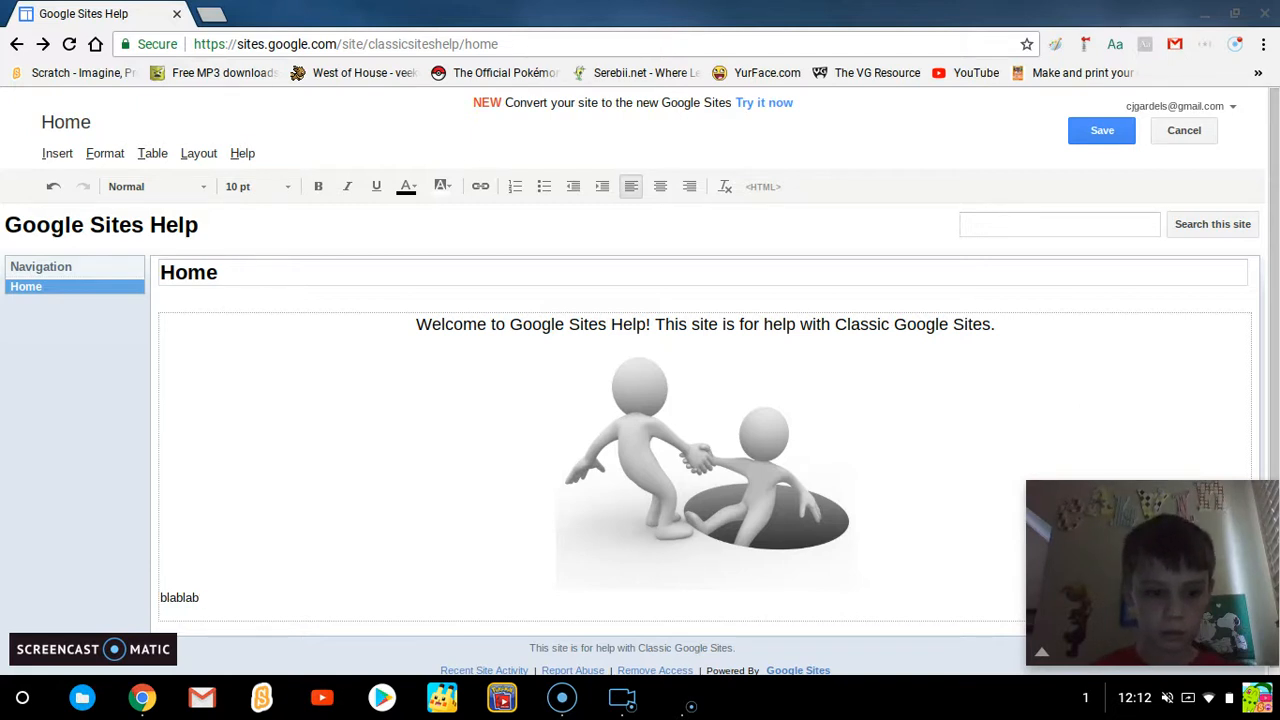
# Delete the "blablabla" text from the page body and leave editing, discarding the unsaved changes.
pyautogui.press('BackSpace')
pyautogui.press('BackSpace')
pyautogui.press('BackSpace')
pyautogui.press('BackSpace')
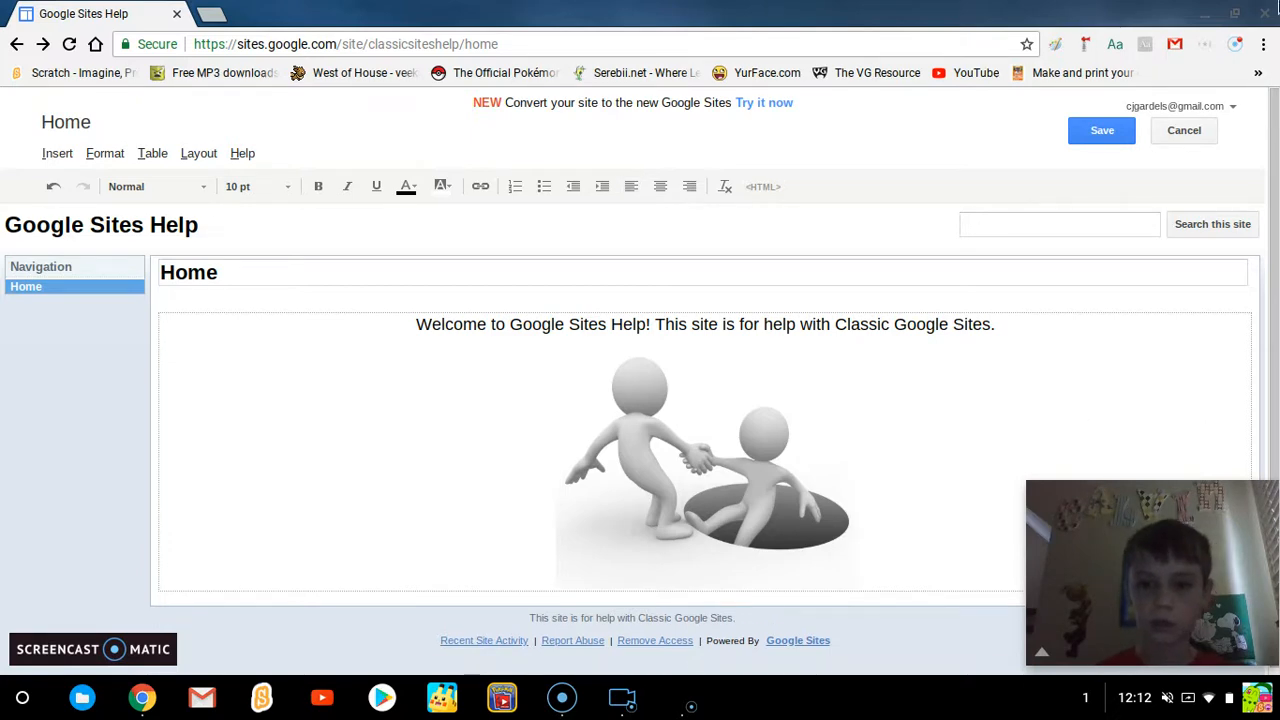
pyautogui.click(1170, 140)
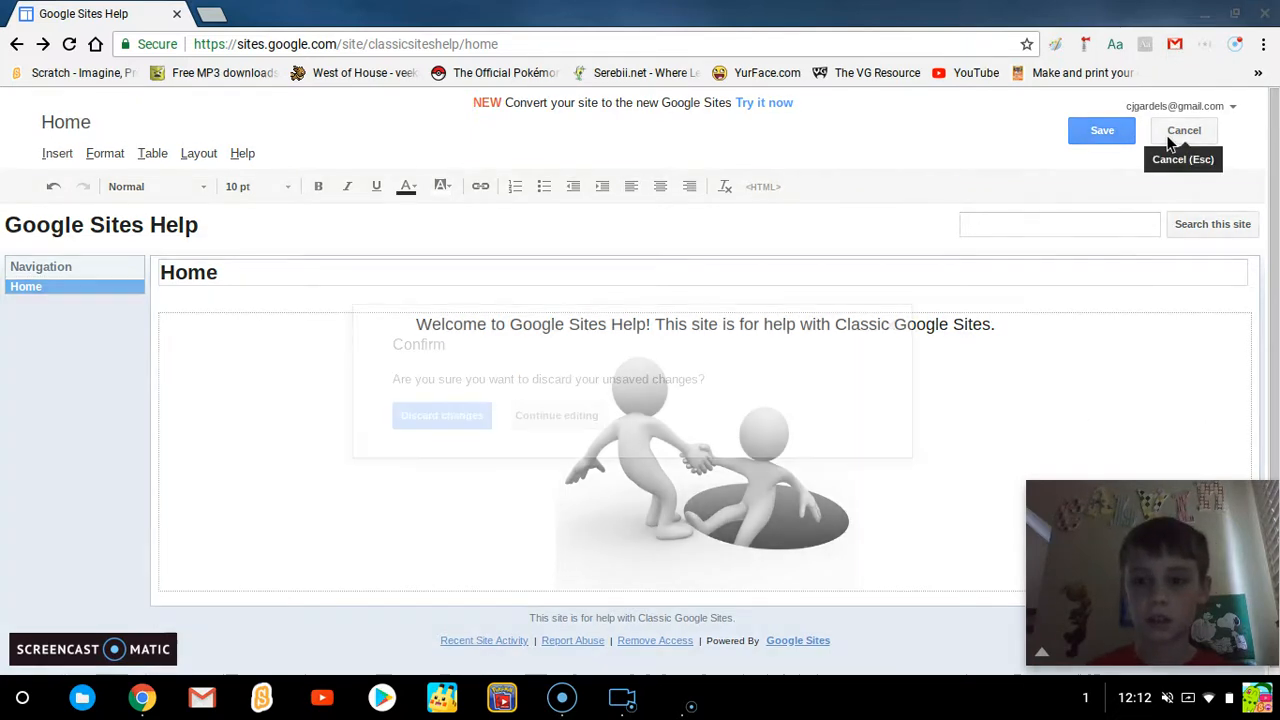
pyautogui.click(420, 421)
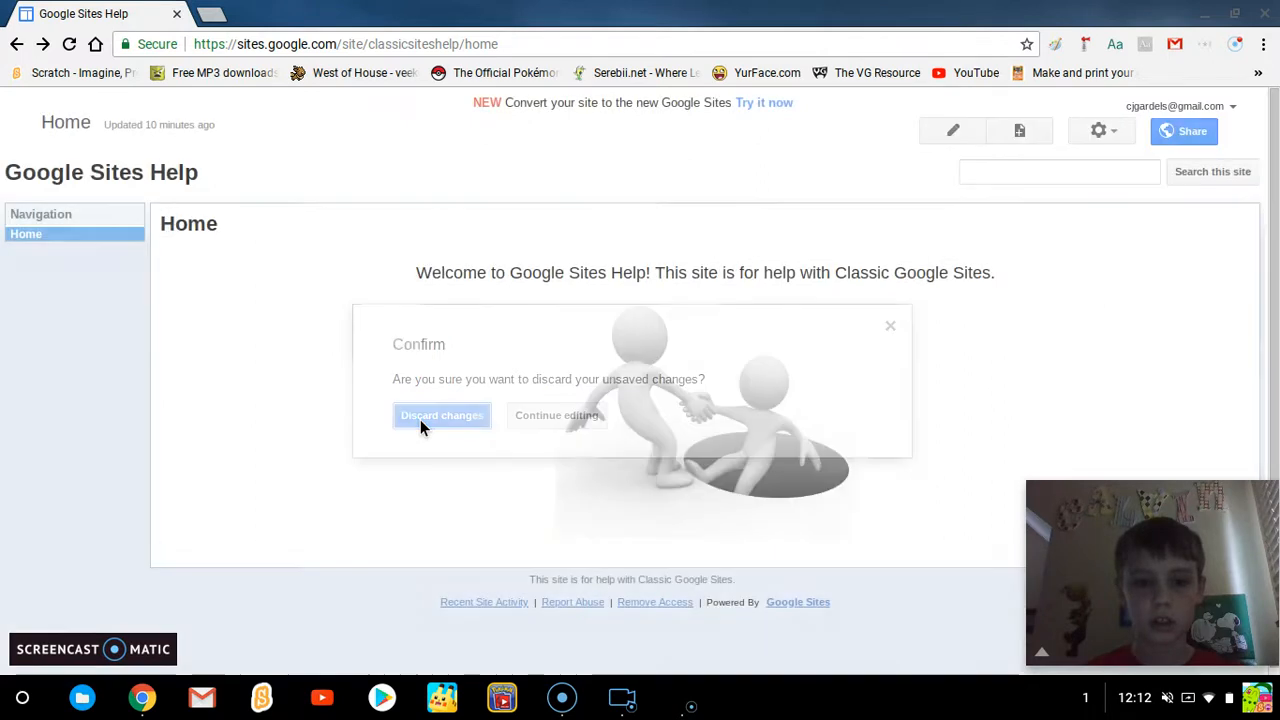
# Reopen the home page for editing and start a new line below the image.
pyautogui.click(957, 131)
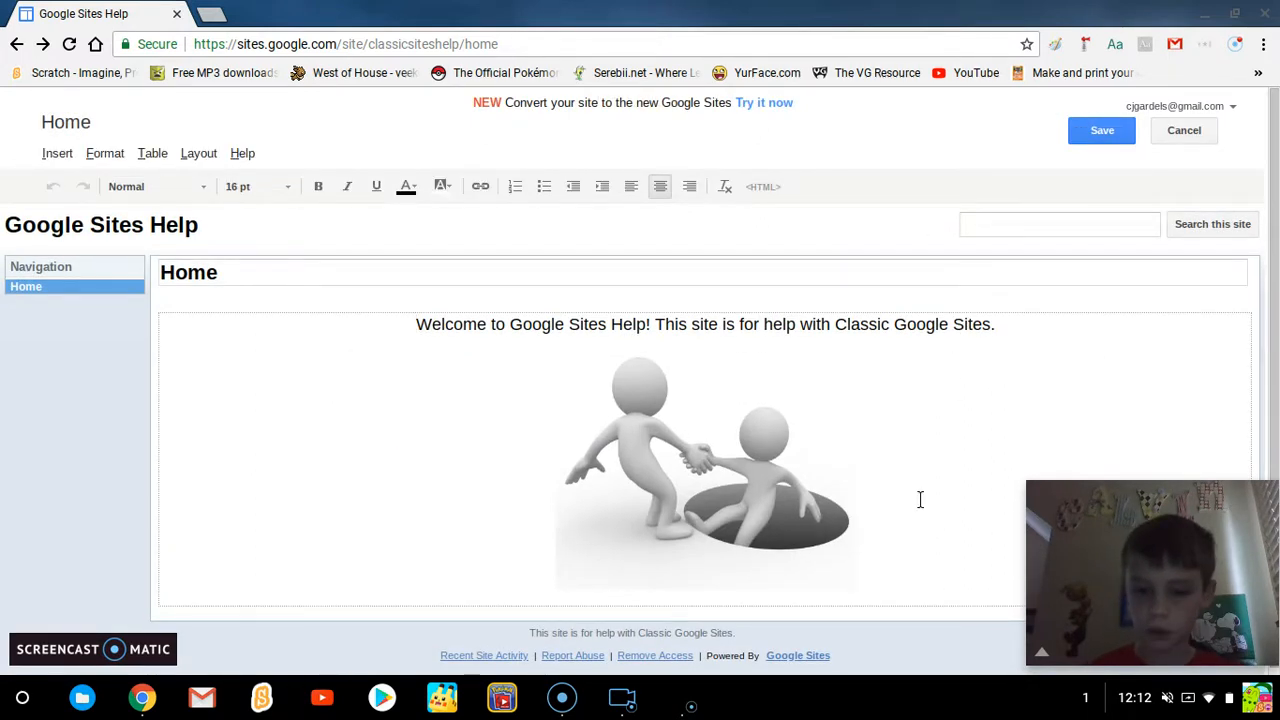
pyautogui.press('Return')
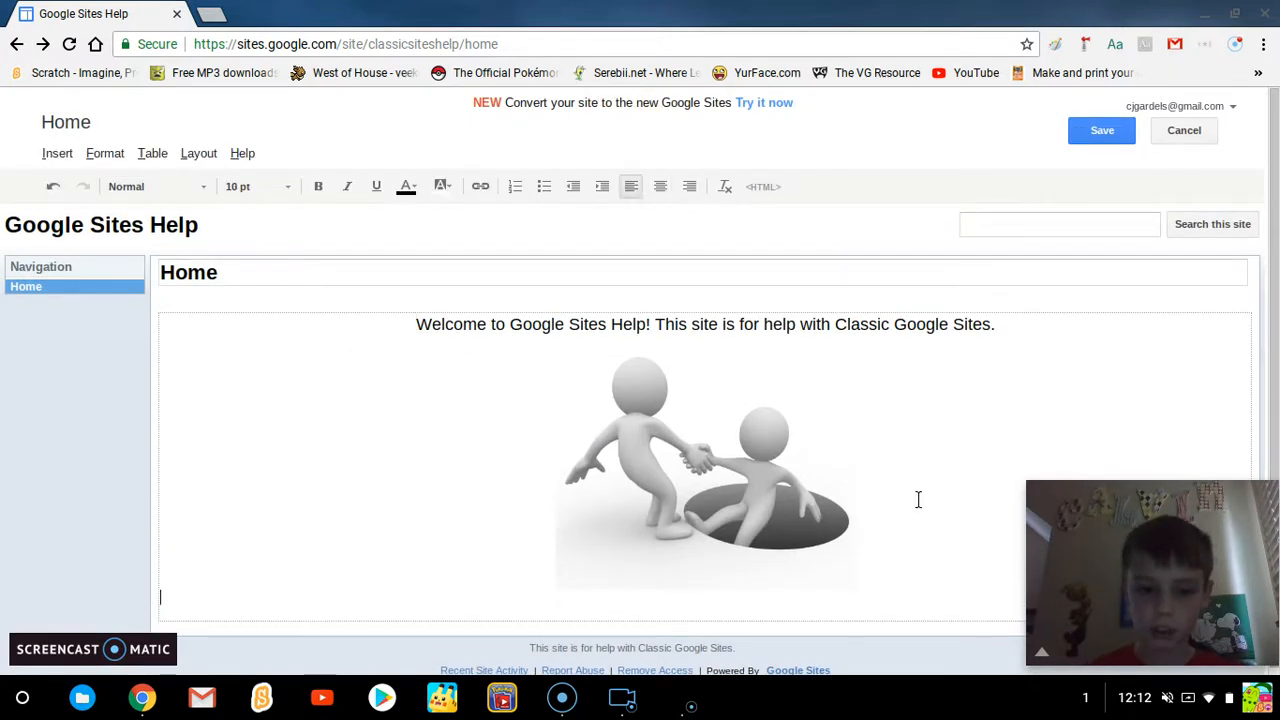
# Try inserting a horizontal line below the image, and remove it along with the extra blank line.
pyautogui.click(59, 156)
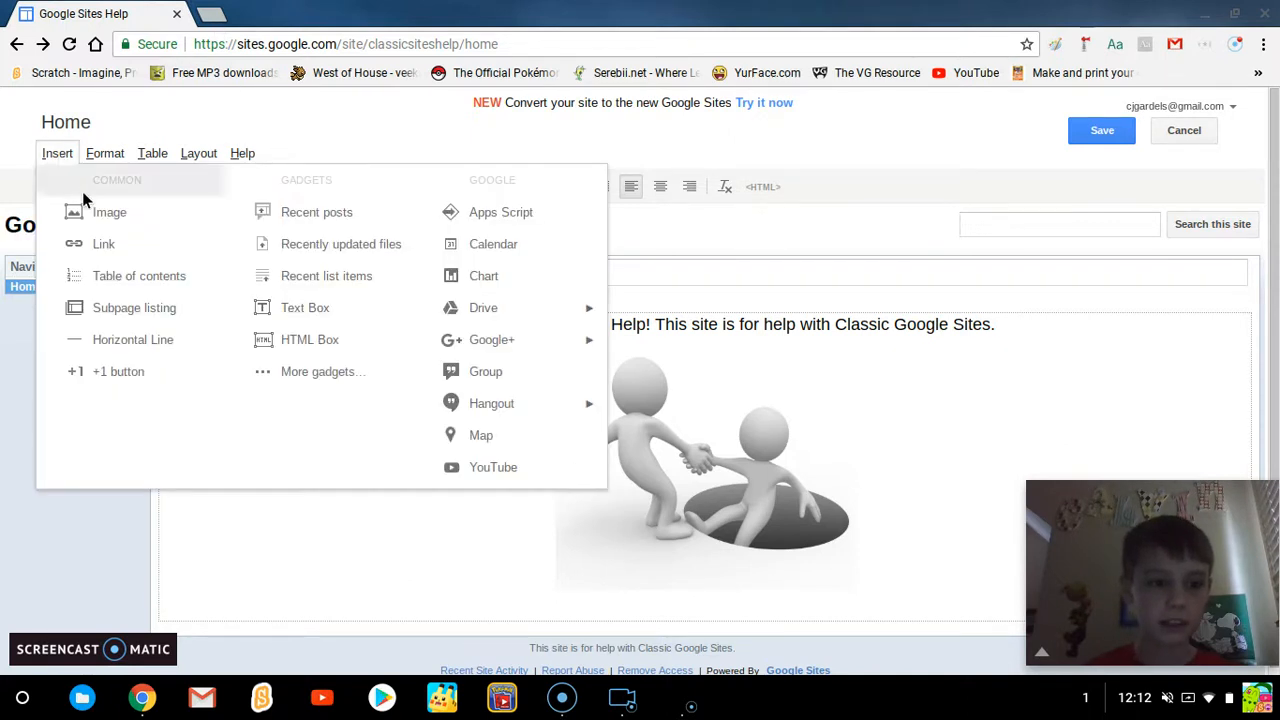
pyautogui.moveTo(437, 312)
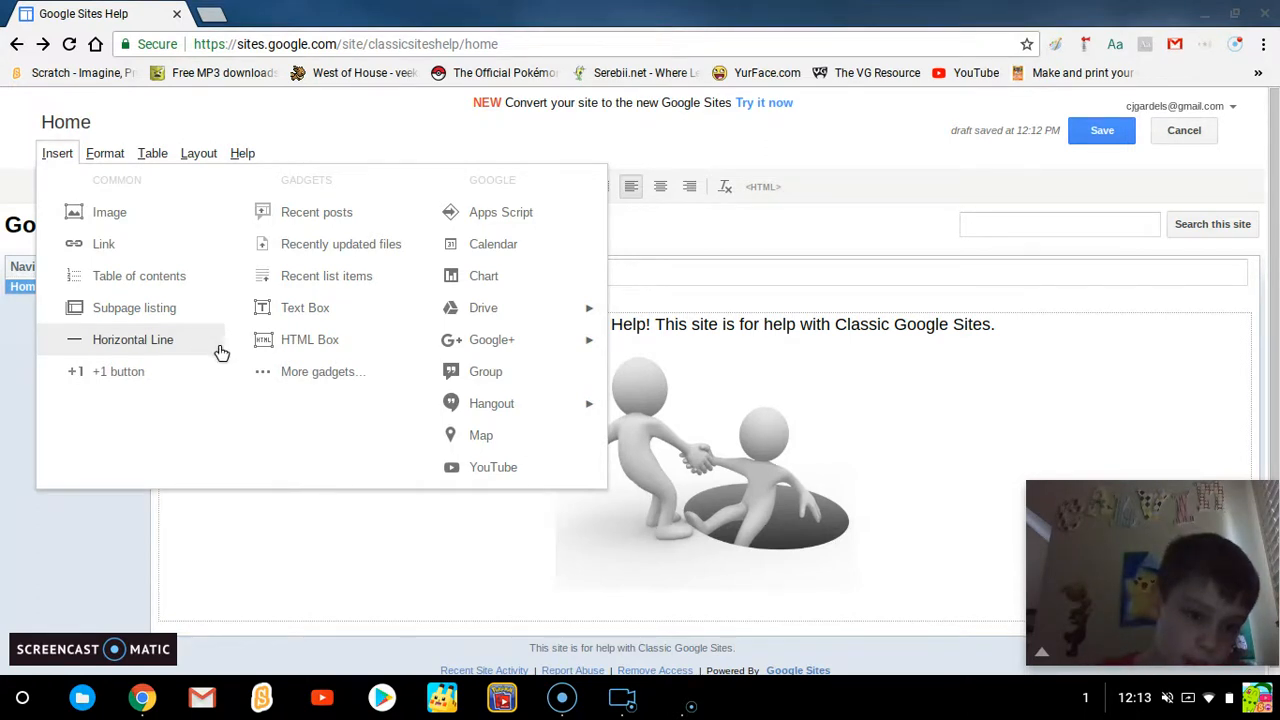
pyautogui.click(218, 350)
pyautogui.press('BackSpace')
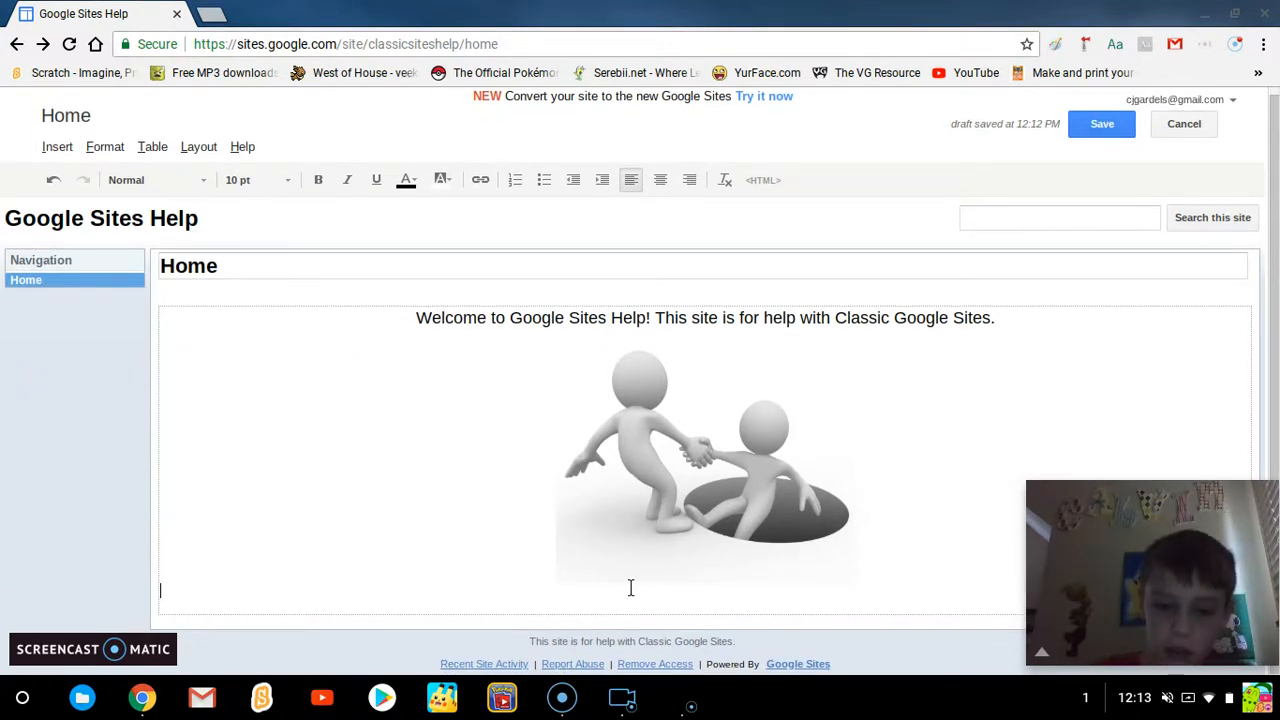
pyautogui.press('Down')
pyautogui.press('BackSpace')
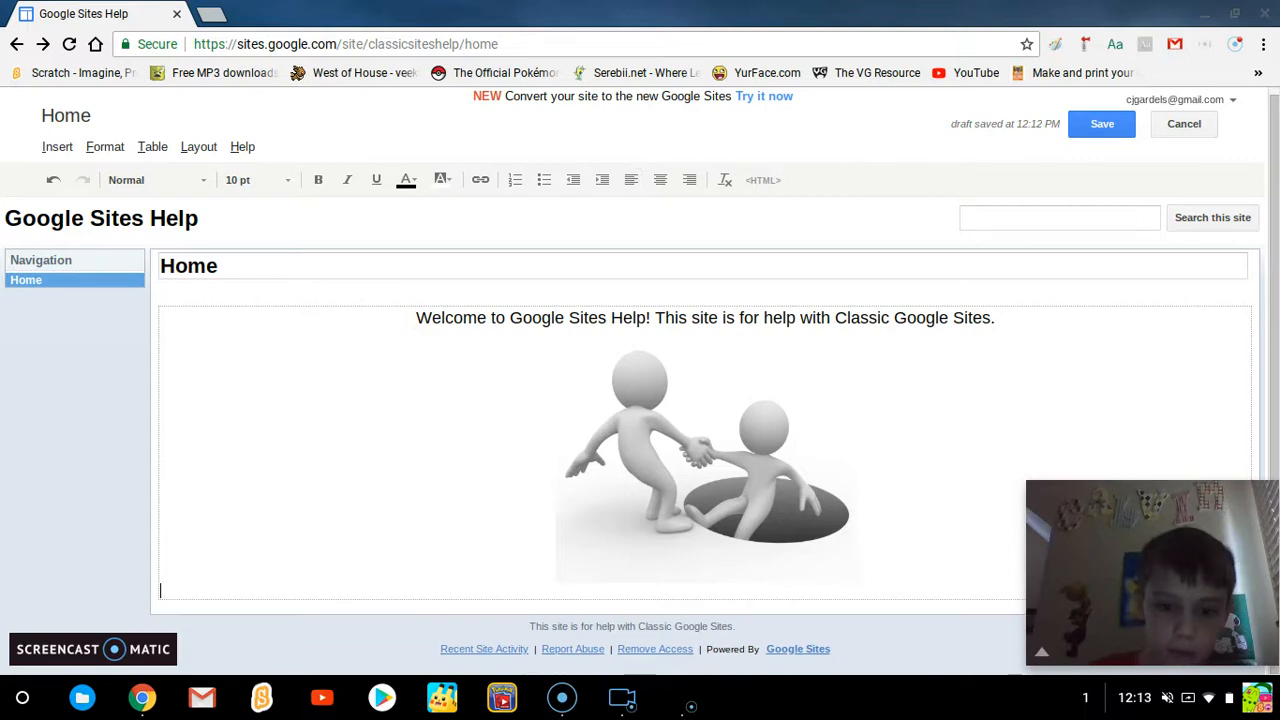
# Try inserting a +1 button with its default settings below the image, and delete it.
pyautogui.click(57, 147)
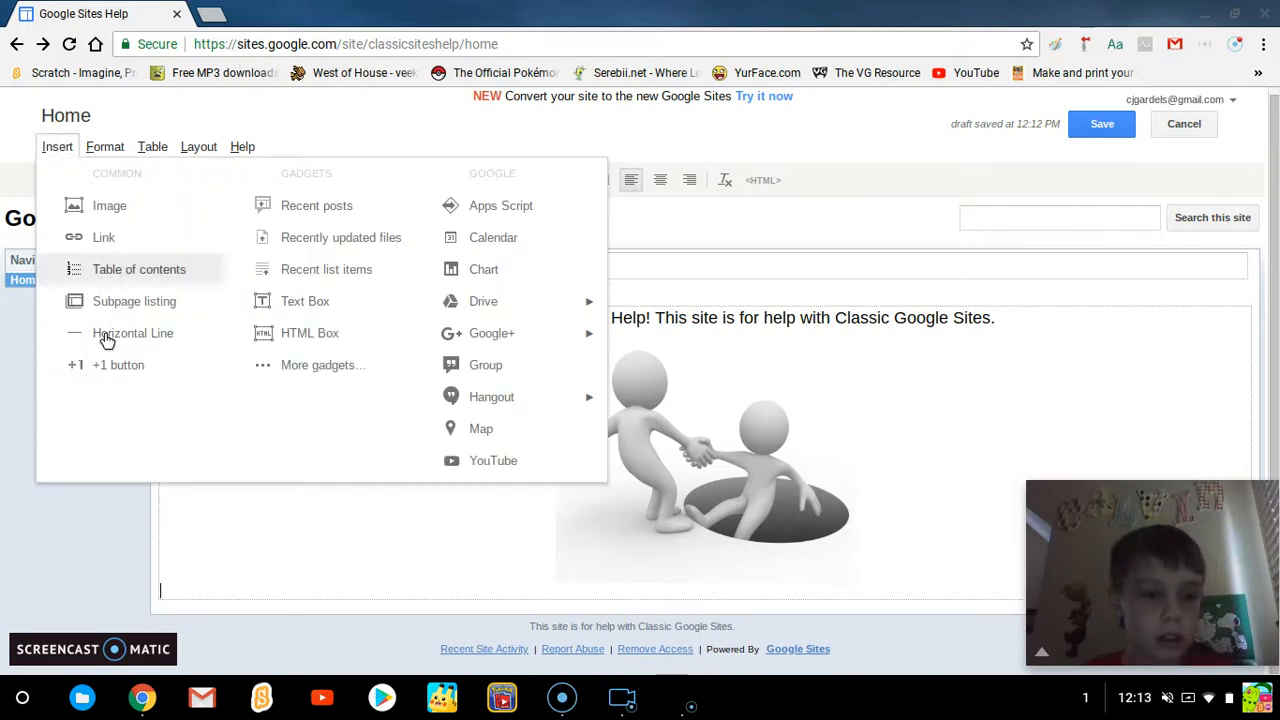
pyautogui.click(112, 358)
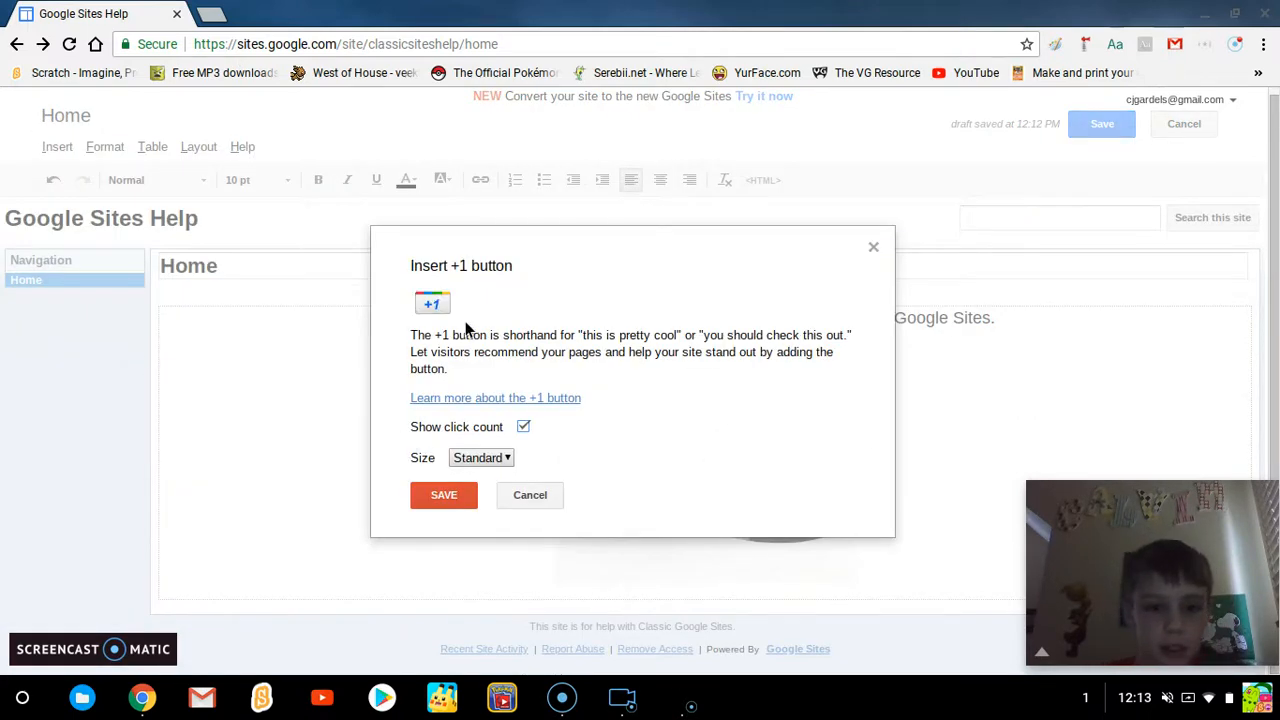
pyautogui.click(456, 505)
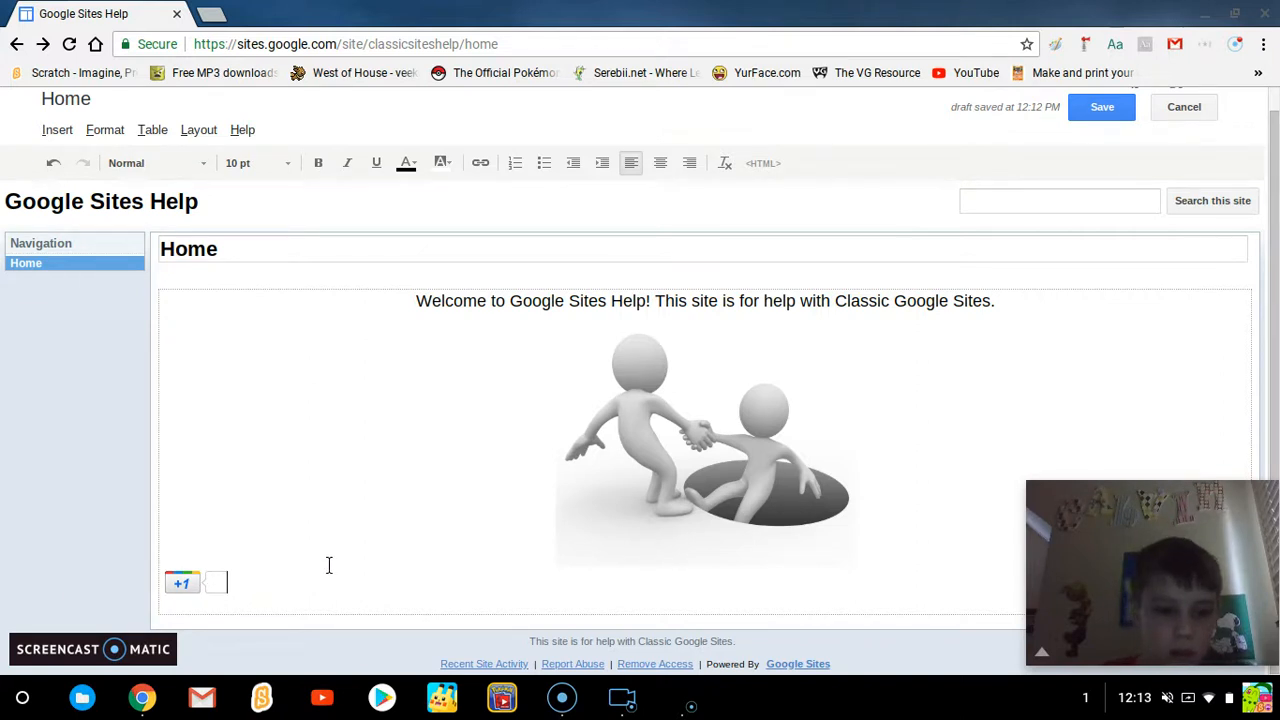
pyautogui.press('Left')
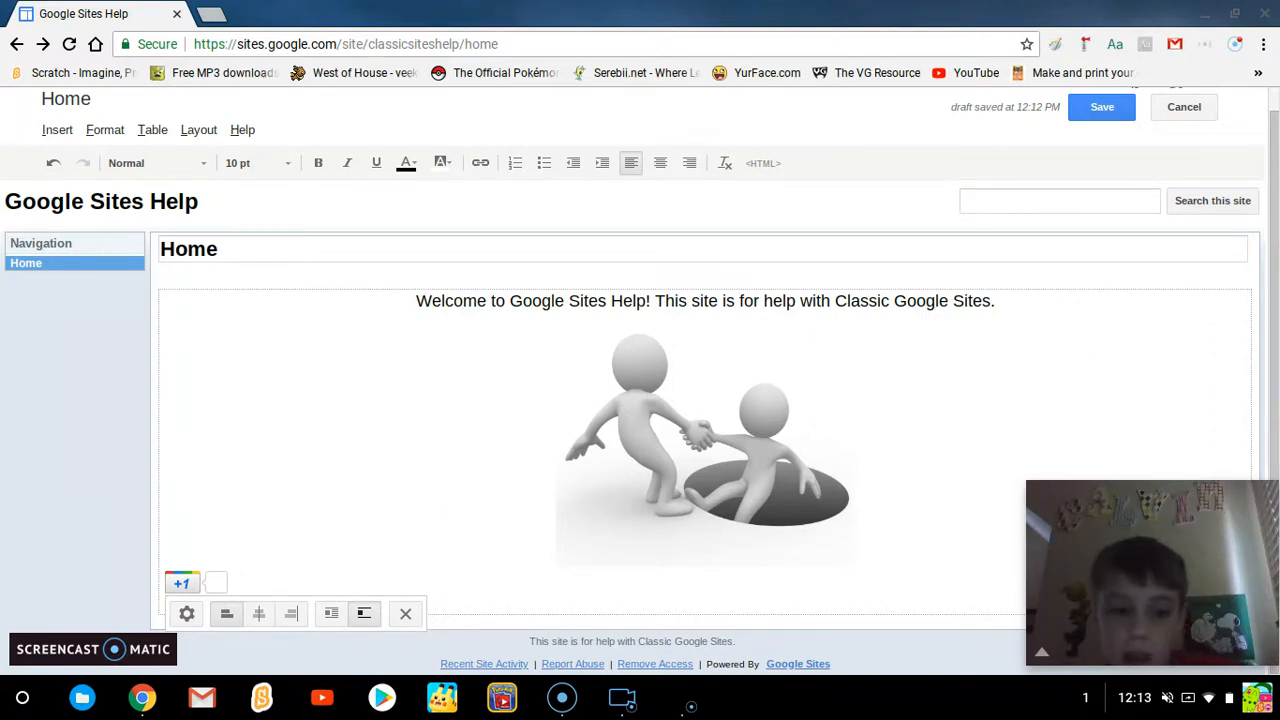
pyautogui.press('BackSpace')
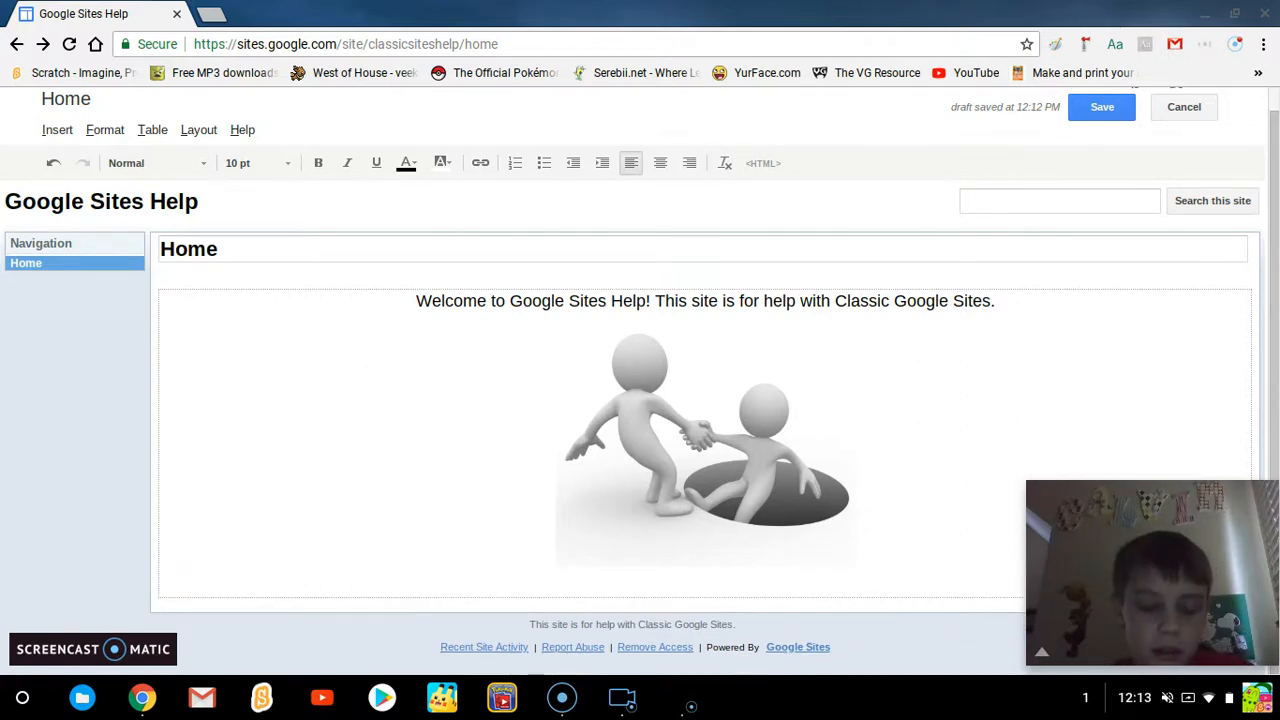
# Insert a +1 button below the image with the click count shown and the size set to Standard.
pyautogui.click(49, 129)
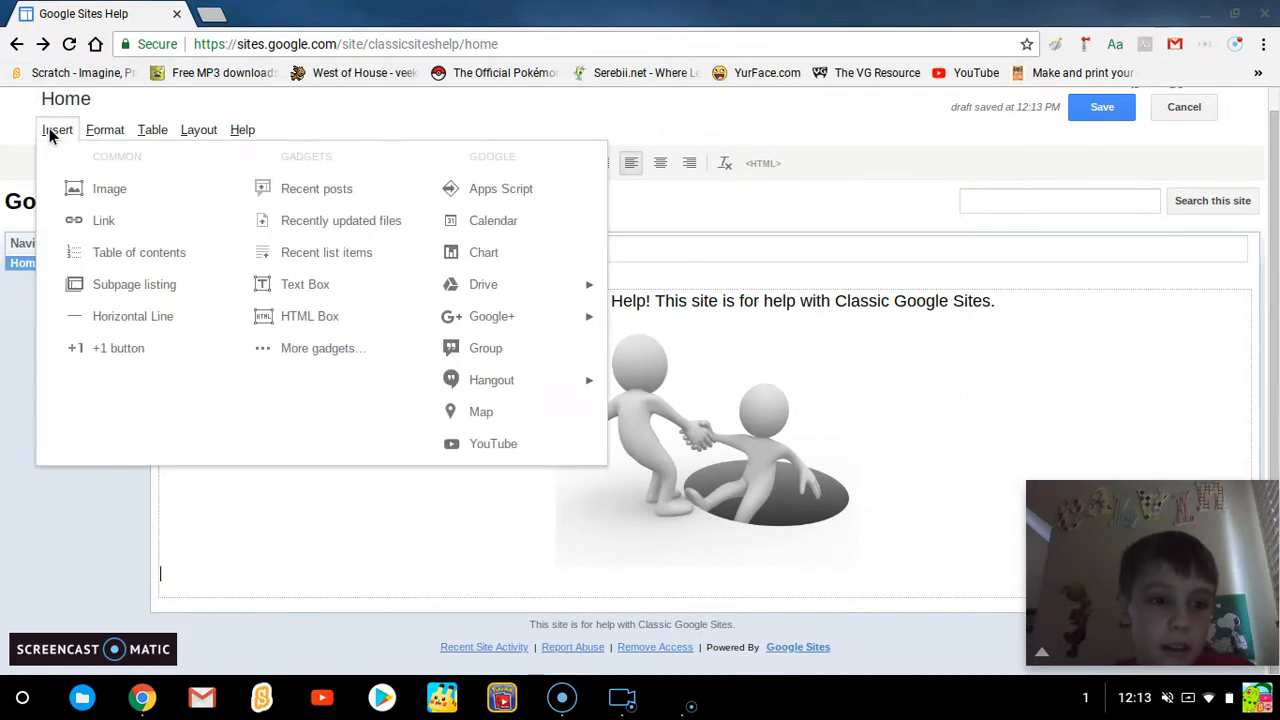
pyautogui.click(124, 352)
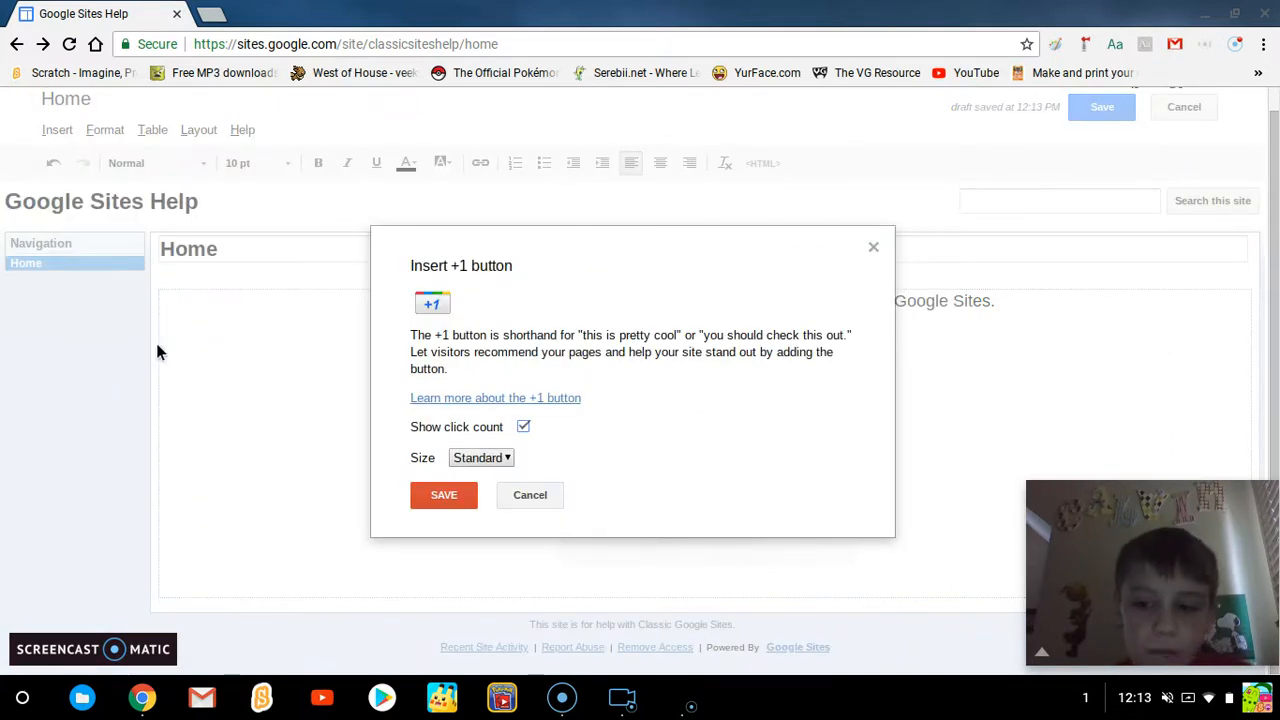
pyautogui.click(503, 457)
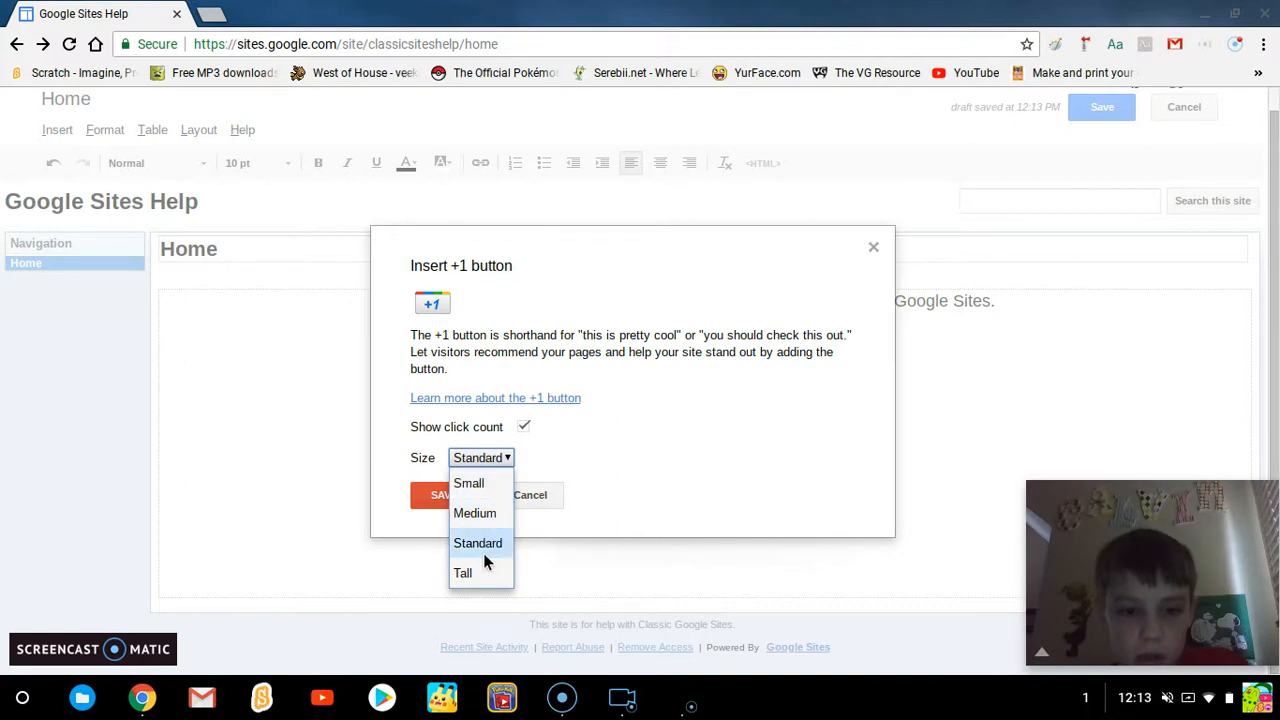
pyautogui.click(484, 568)
pyautogui.click(509, 454)
pyautogui.click(483, 540)
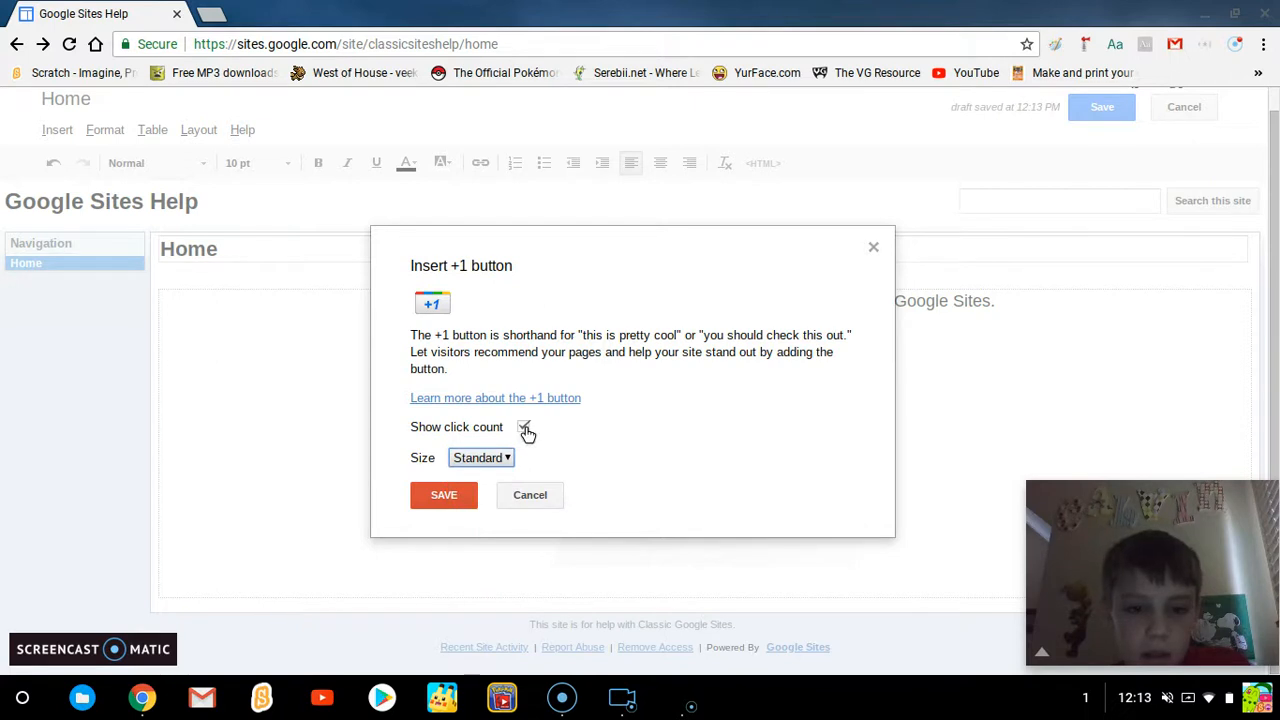
pyautogui.click(446, 497)
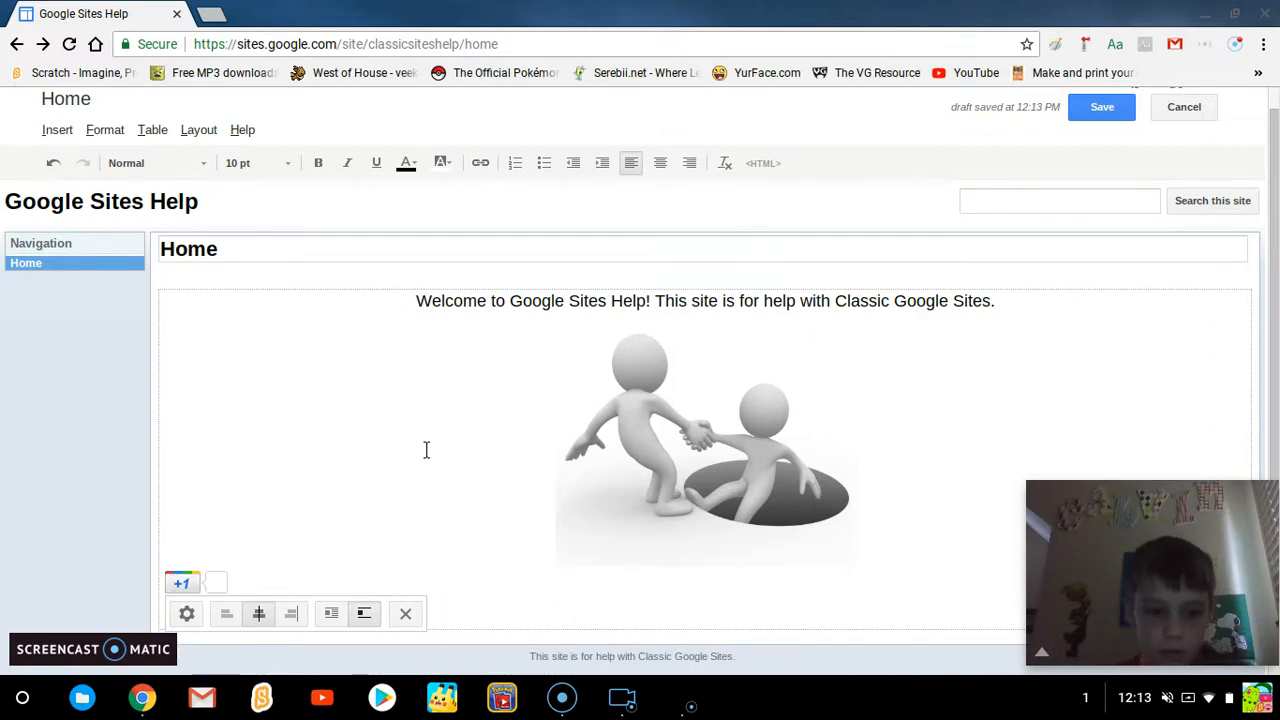
# Remove the extra blank lines below the +1 button and save the page.
pyautogui.press('Down')
pyautogui.press('BackSpace')
pyautogui.press('Down')
pyautogui.press('BackSpace')
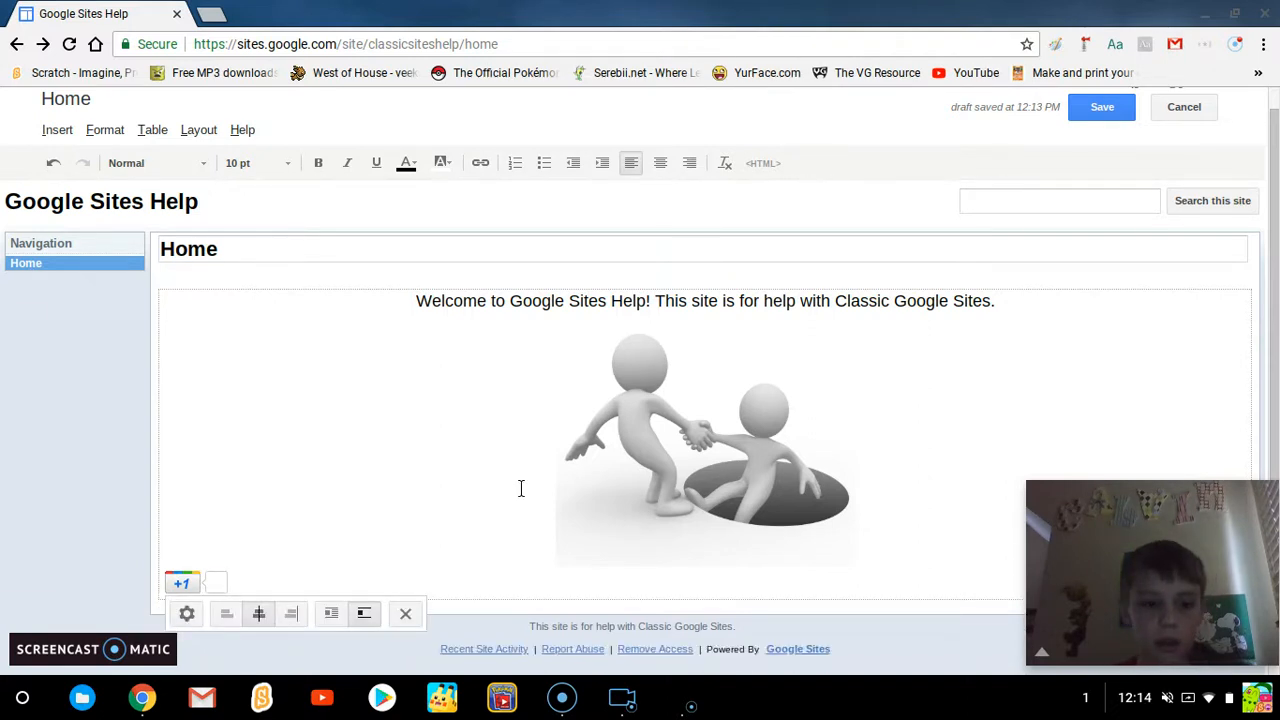
pyautogui.click(1125, 118)
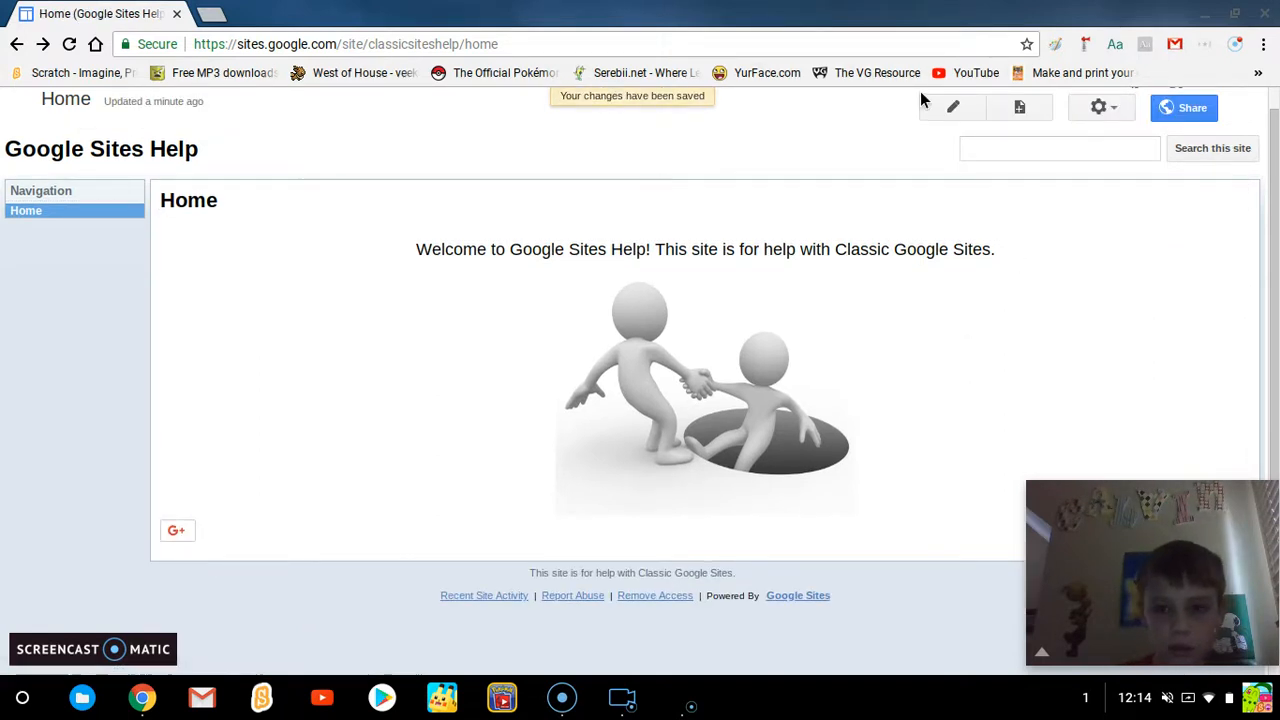
# Reopen the home page for editing, delete the +1 button and its line below the image, and save.
pyautogui.click(958, 116)
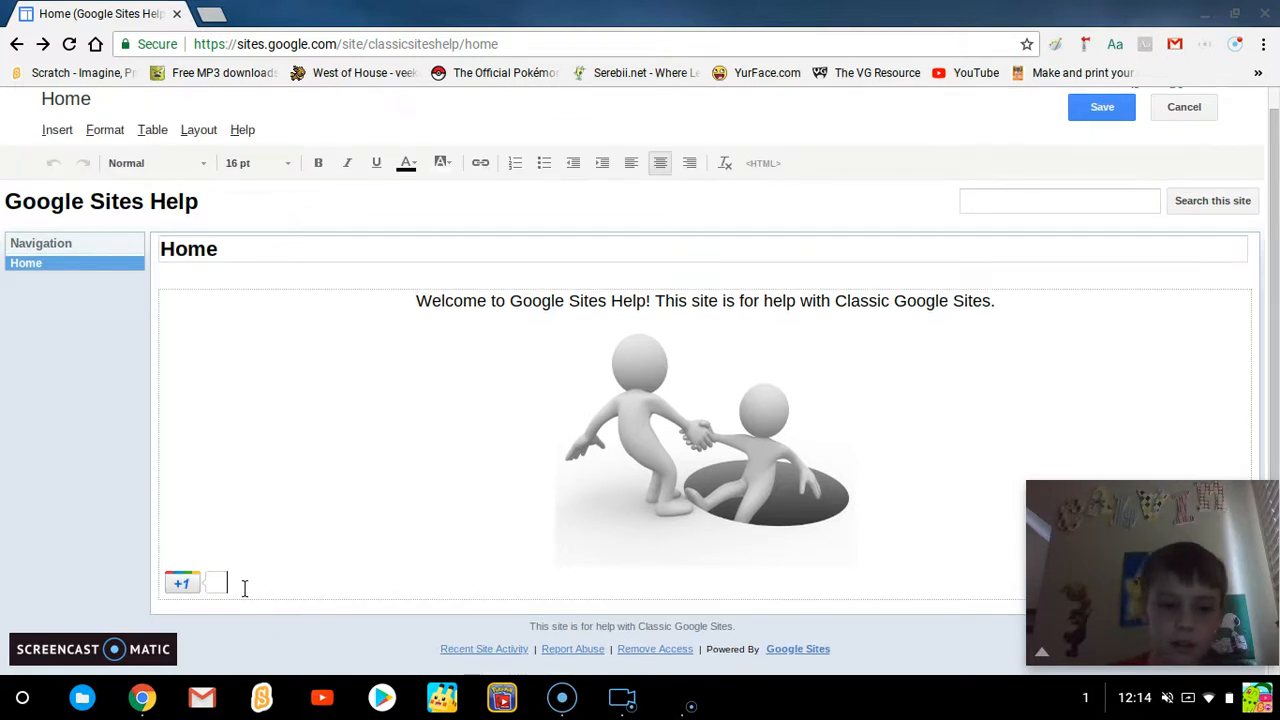
pyautogui.click(234, 588)
pyautogui.press('BackSpace')
pyautogui.press('BackSpace')
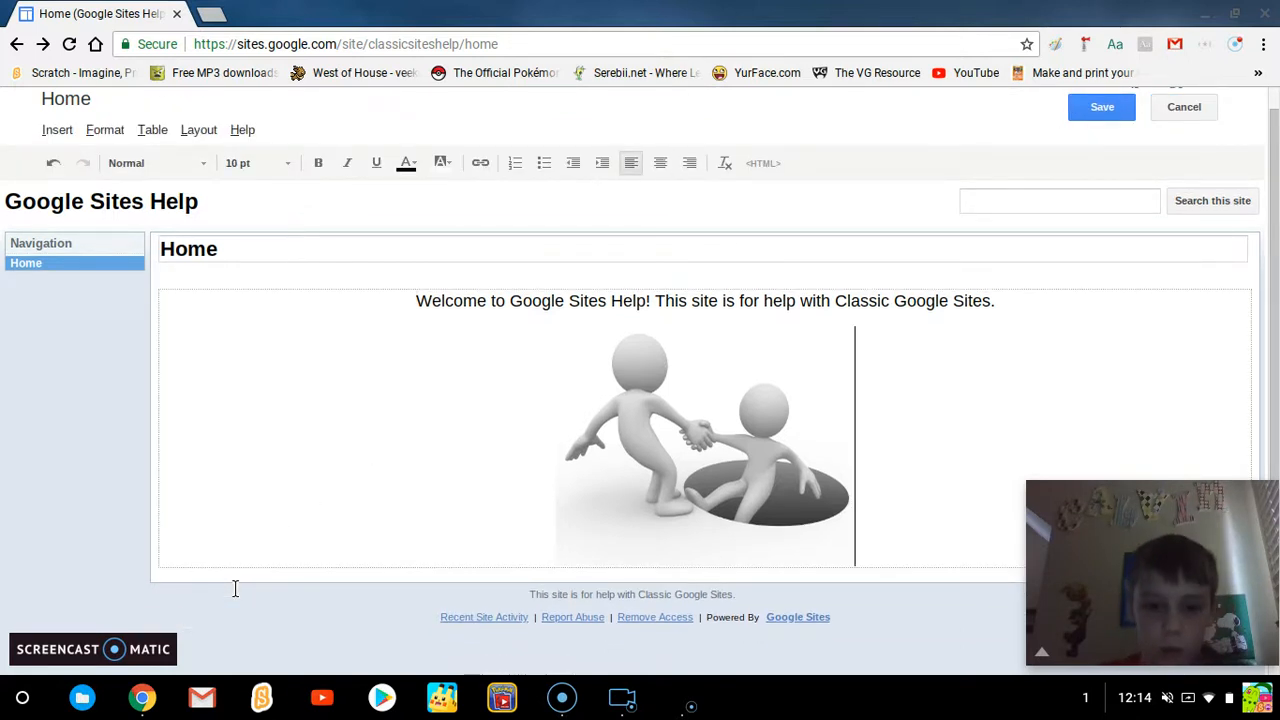
pyautogui.click(1103, 107)
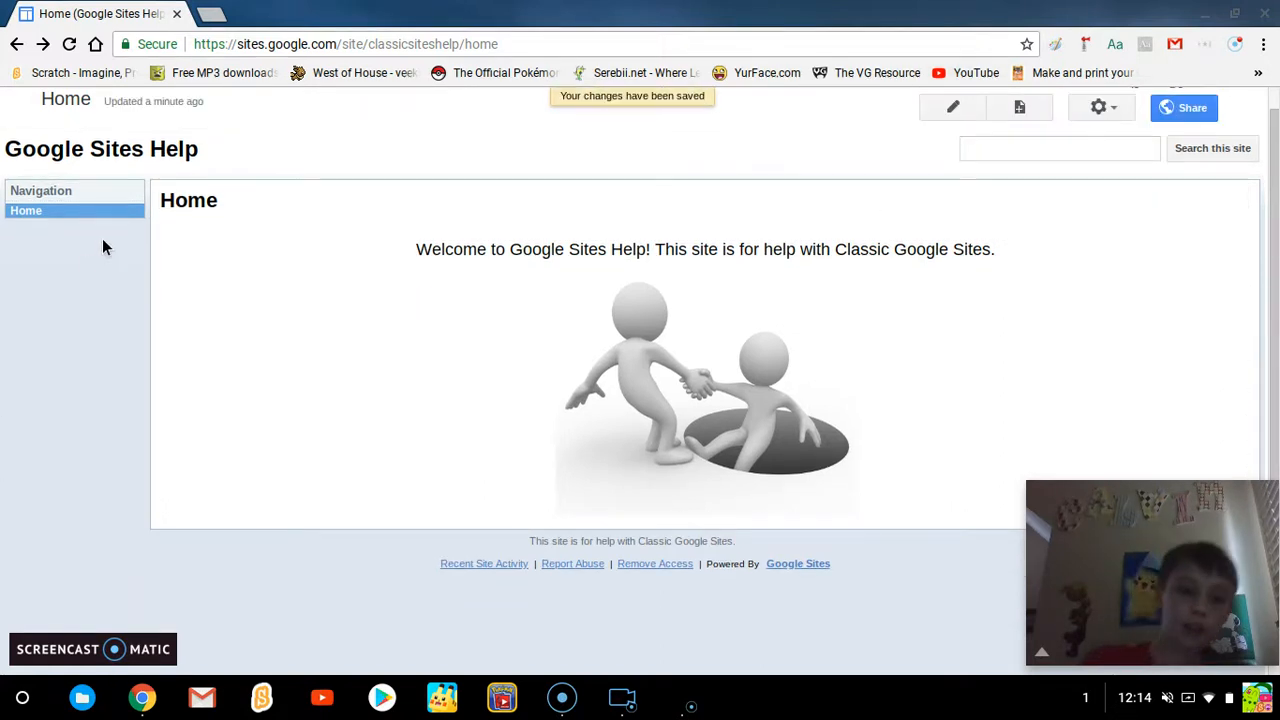
# Switch to editing the site layout and open the settings of the sidebar navigation.
pyautogui.click(1102, 108)
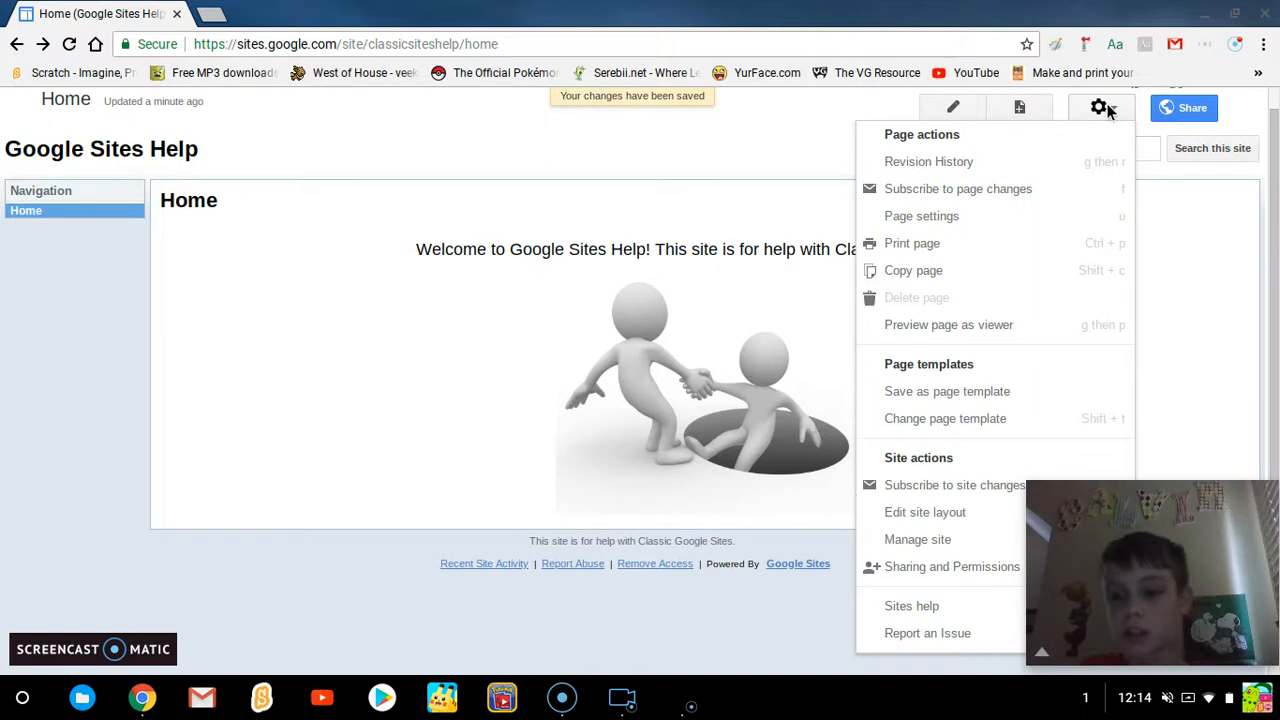
pyautogui.click(955, 512)
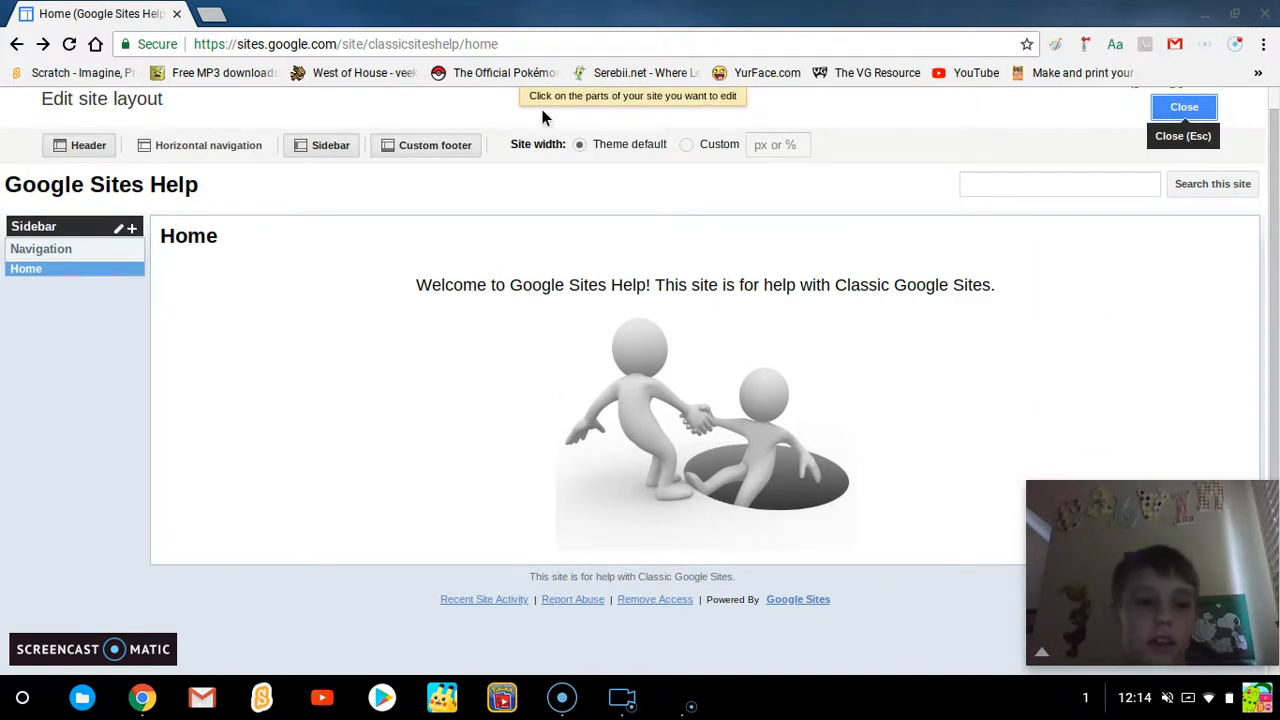
pyautogui.click(97, 263)
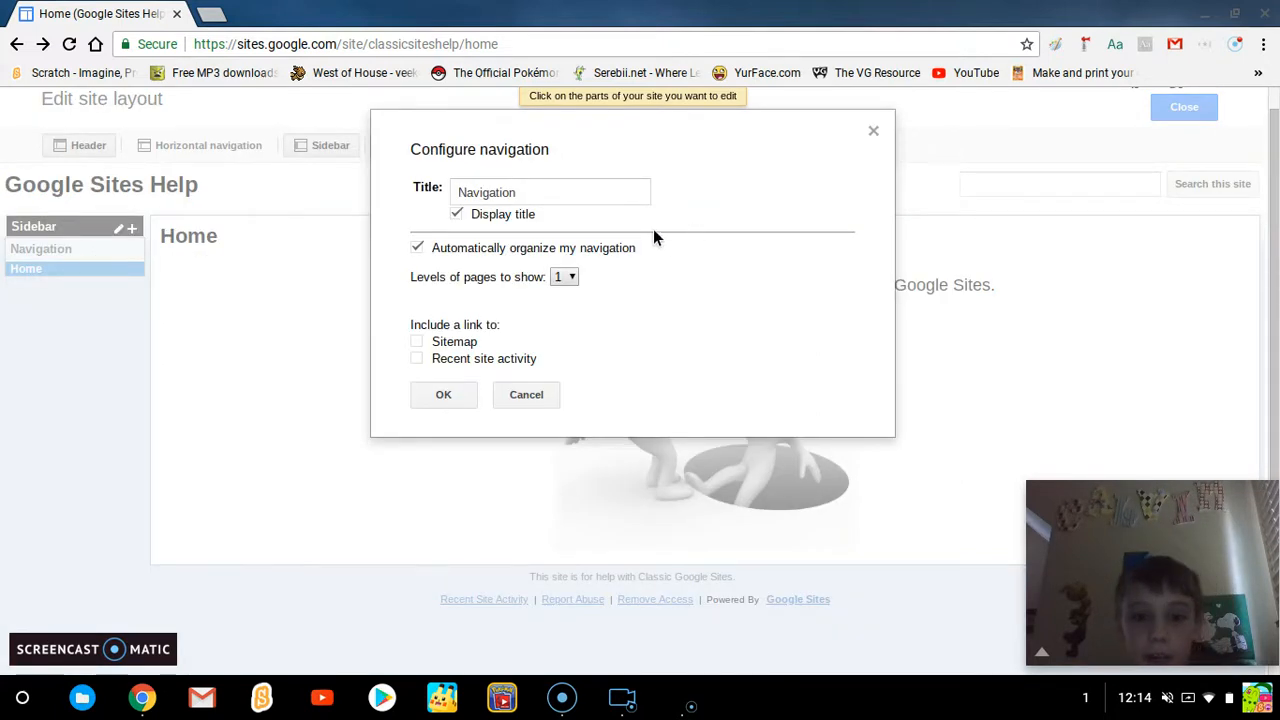
# Examine the navigation's title display, automatic organization and page-level options, keeping 1 level, and cancel the dialog.
pyautogui.scroll(1, 653, 229)
pyautogui.doubleClick(577, 218)
pyautogui.click(799, 219)
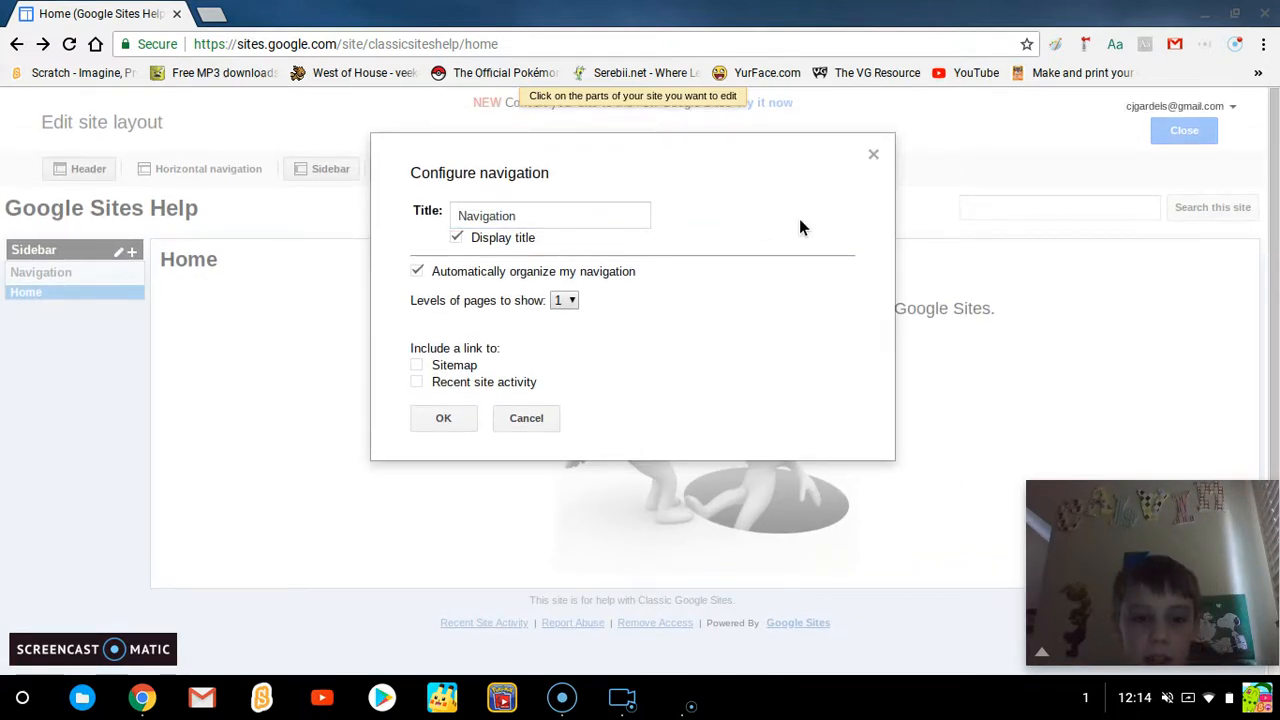
pyautogui.doubleClick(475, 240)
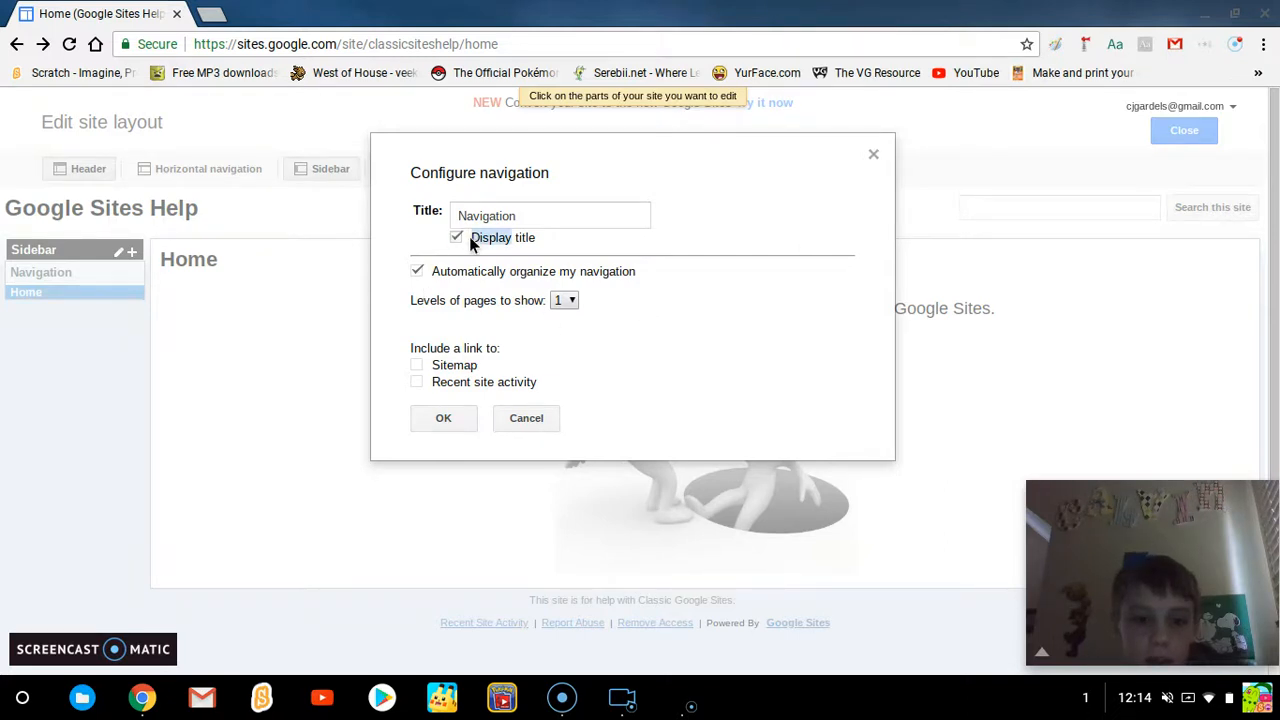
pyautogui.click(605, 253)
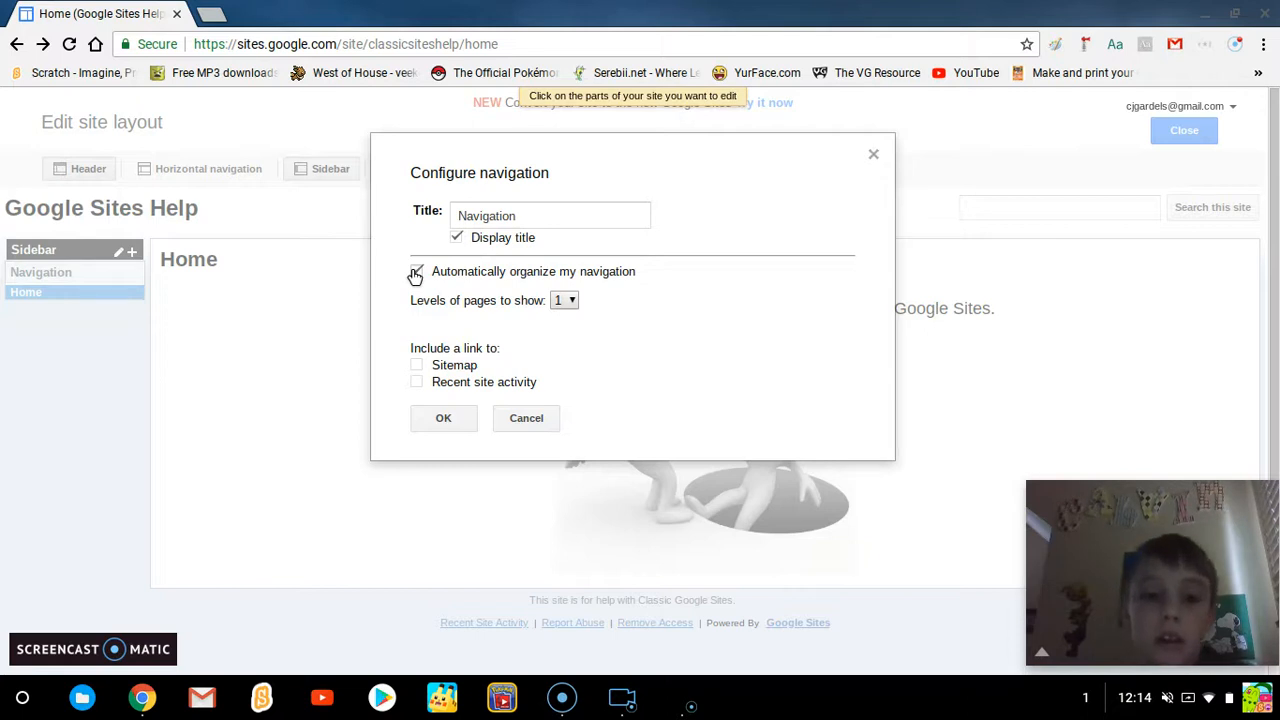
pyautogui.click(560, 301)
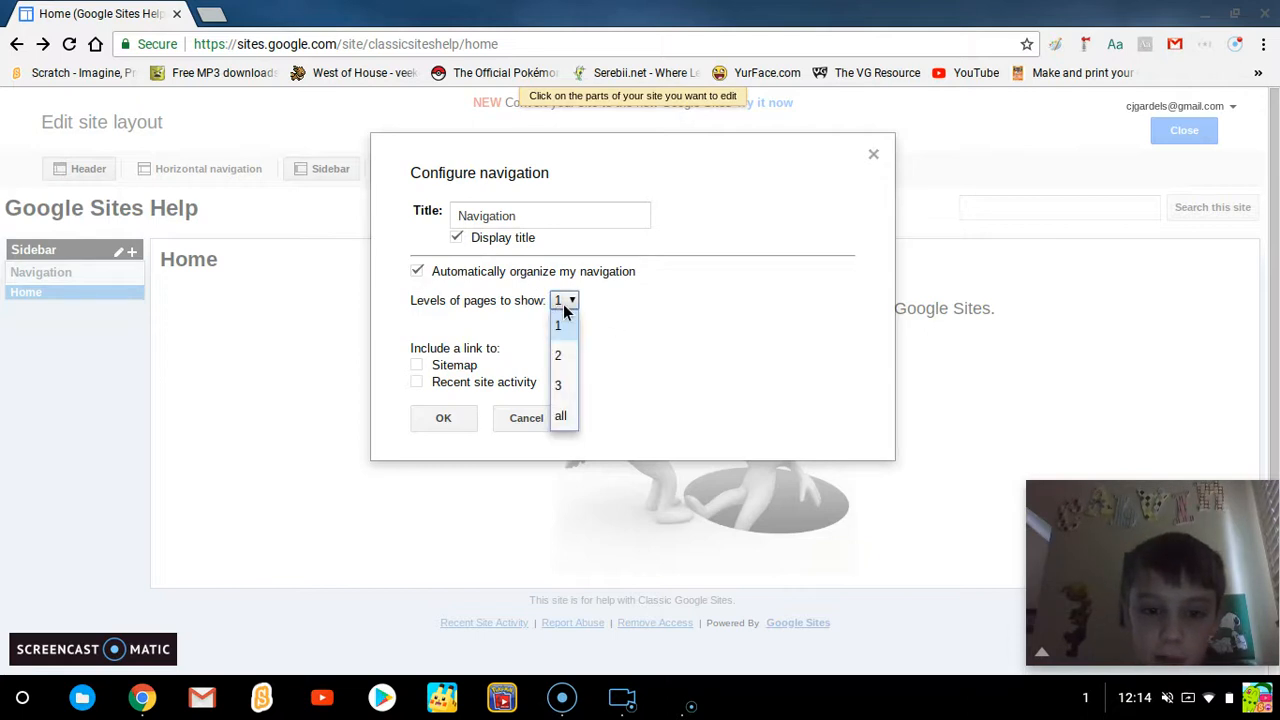
pyautogui.click(576, 337)
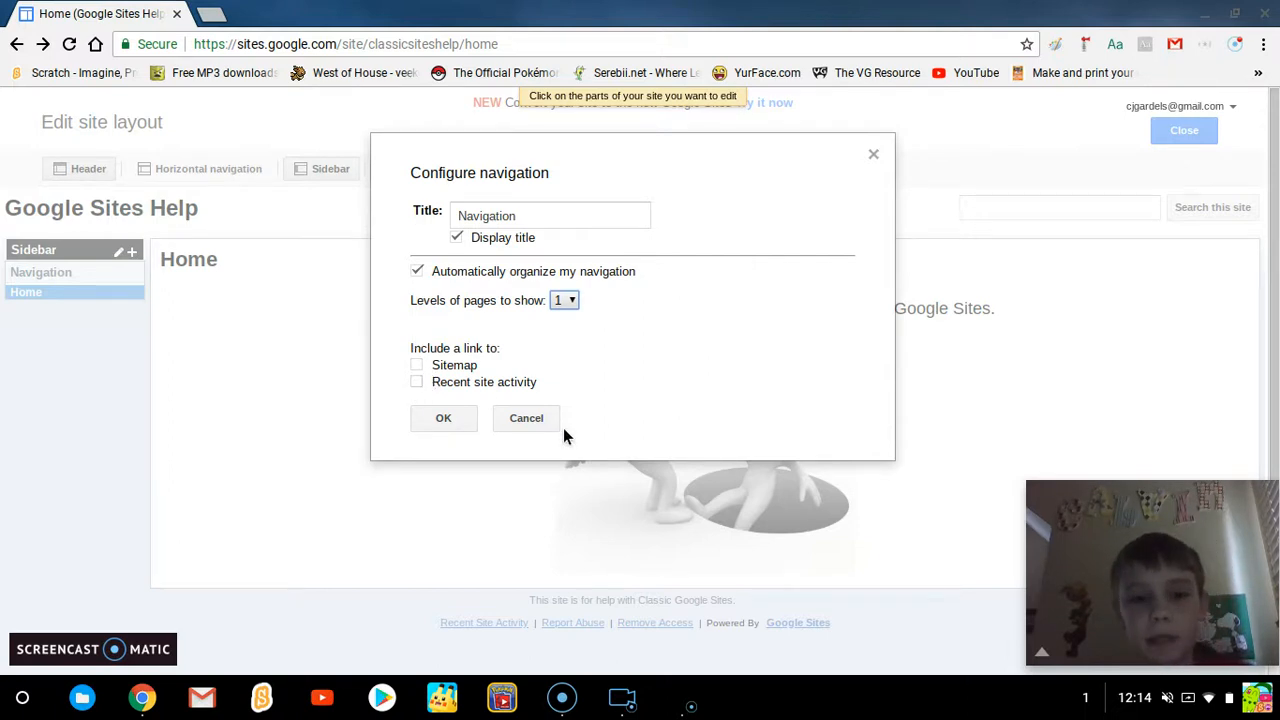
pyautogui.click(520, 423)
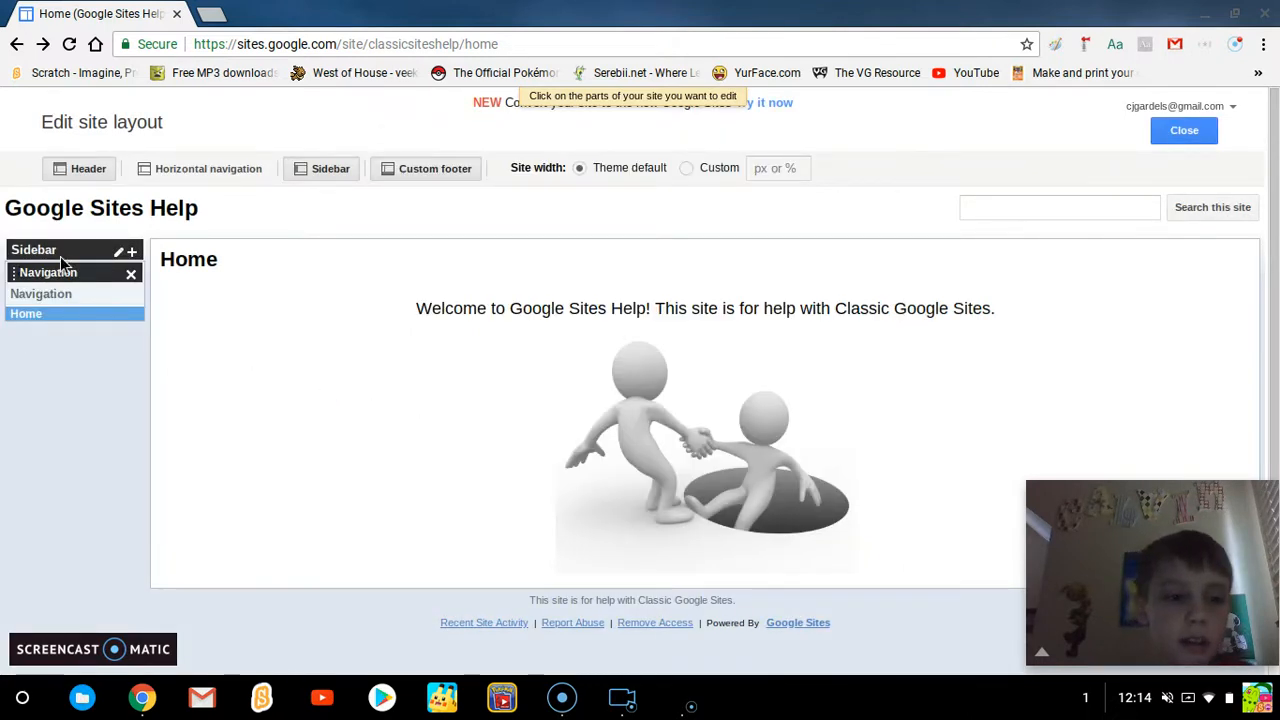
# Examine the sidebar's display side and width settings, keeping it on the left, and cancel the dialog.
pyautogui.click(124, 252)
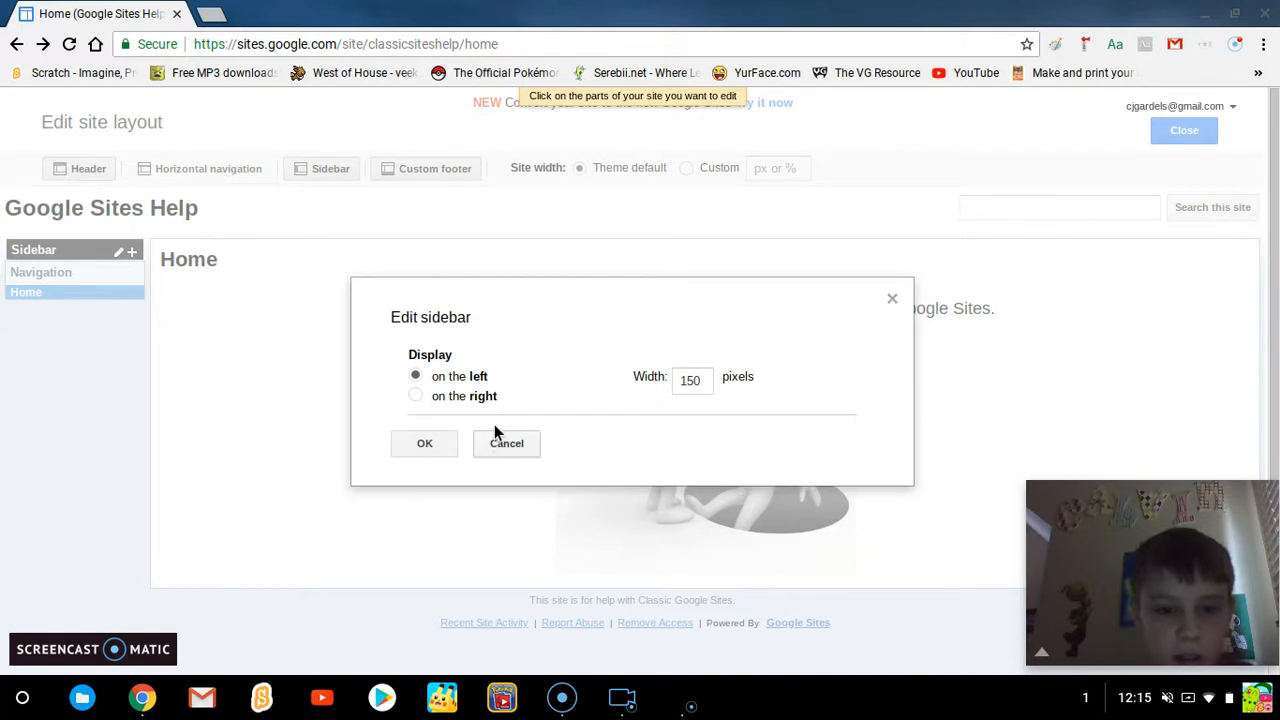
pyautogui.click(445, 378)
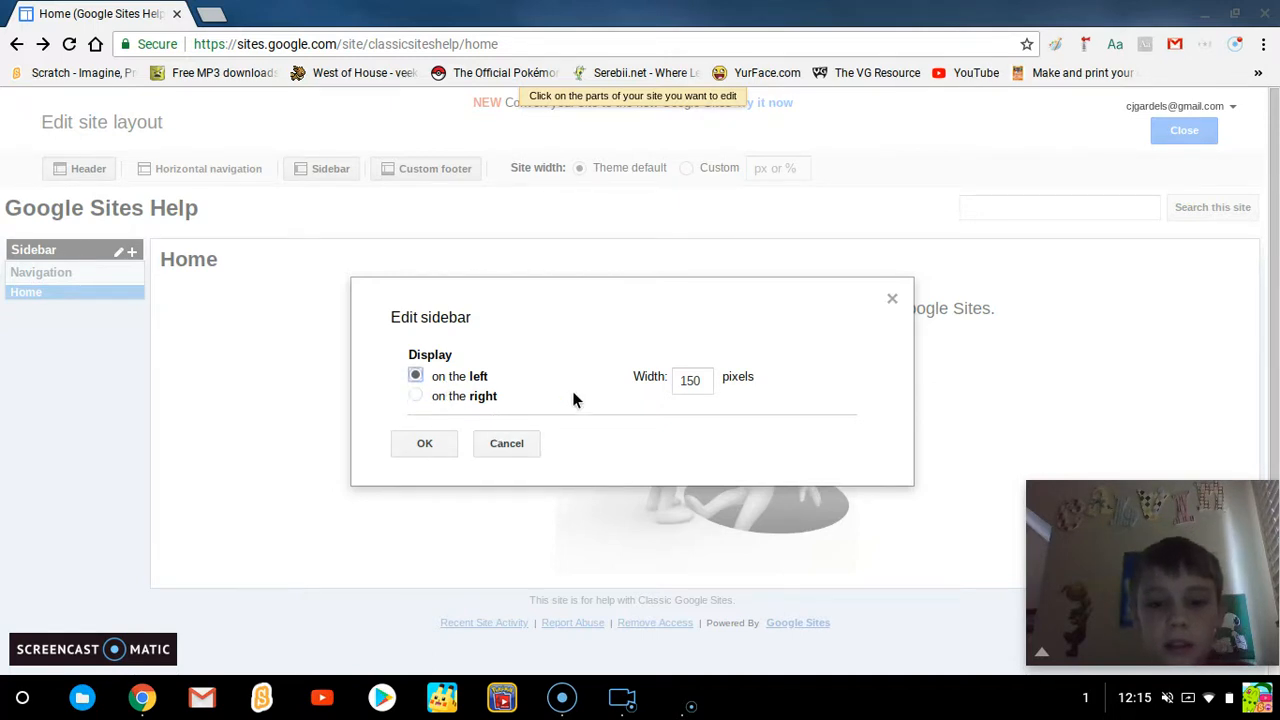
pyautogui.click(525, 452)
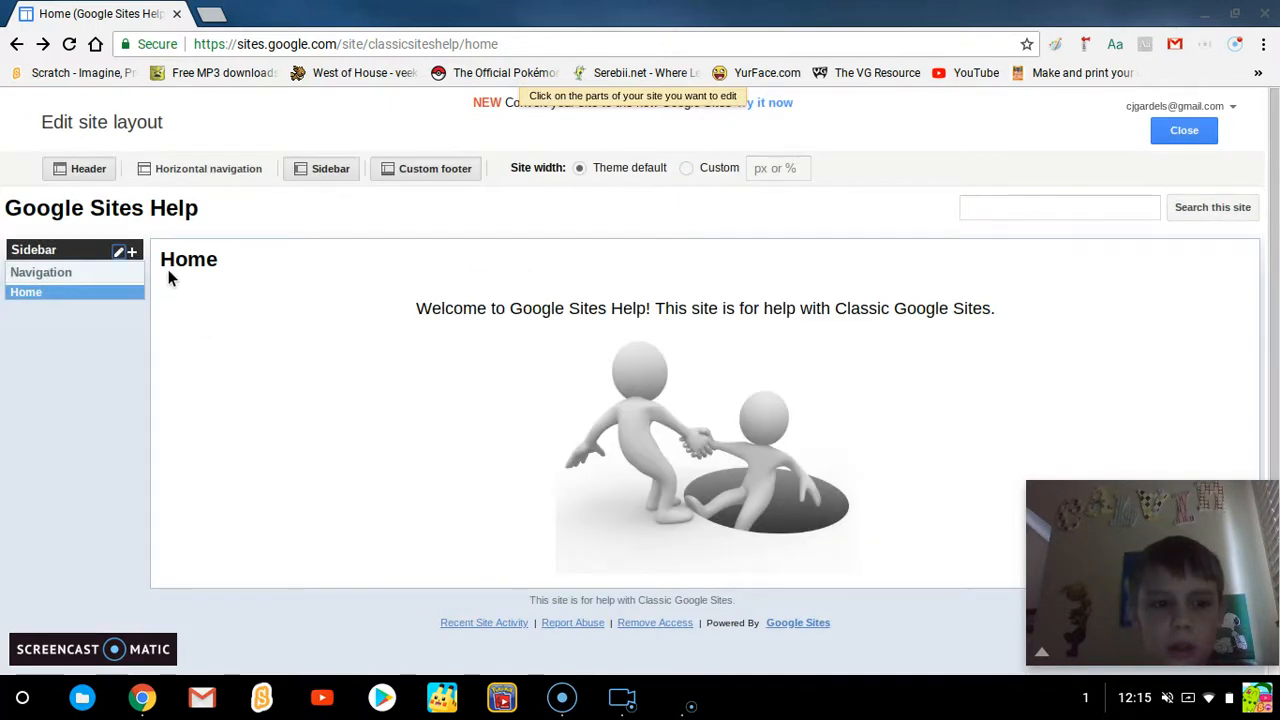
# Add a Countdown item to the site's sidebar.
pyautogui.click(131, 252)
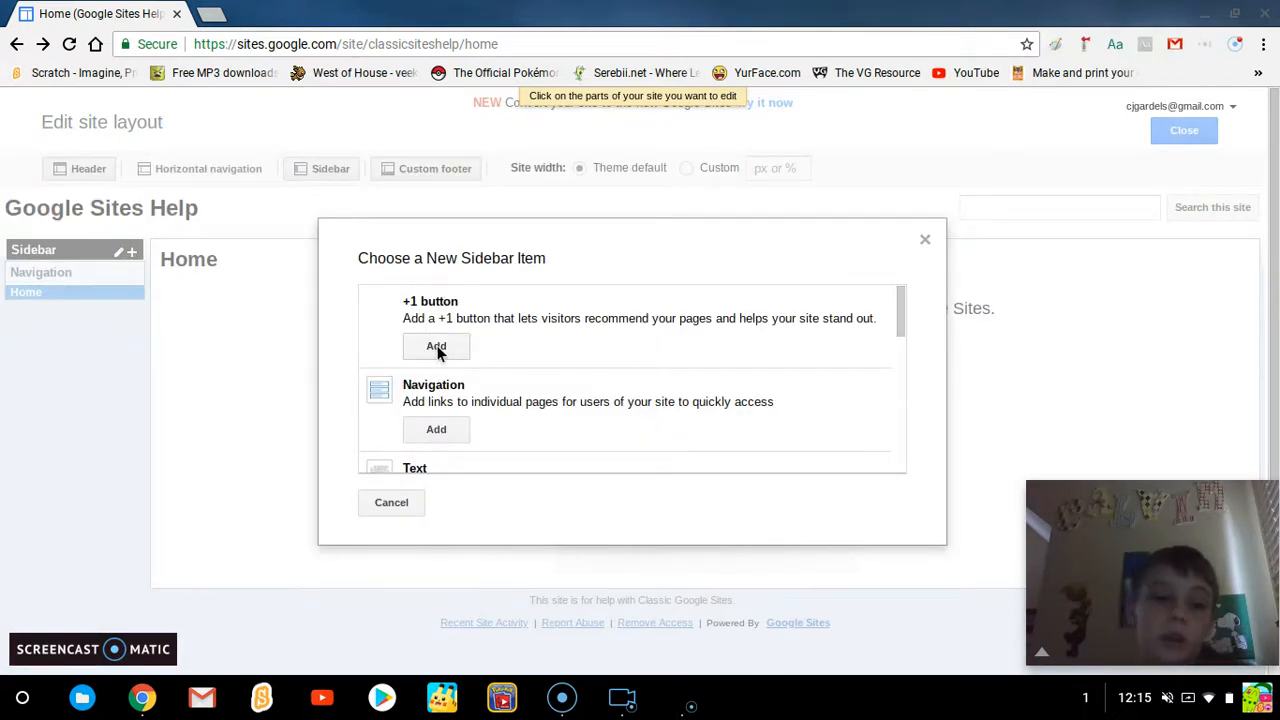
pyautogui.scroll(-1, 832, 374)
pyautogui.scroll(-2, 865, 362)
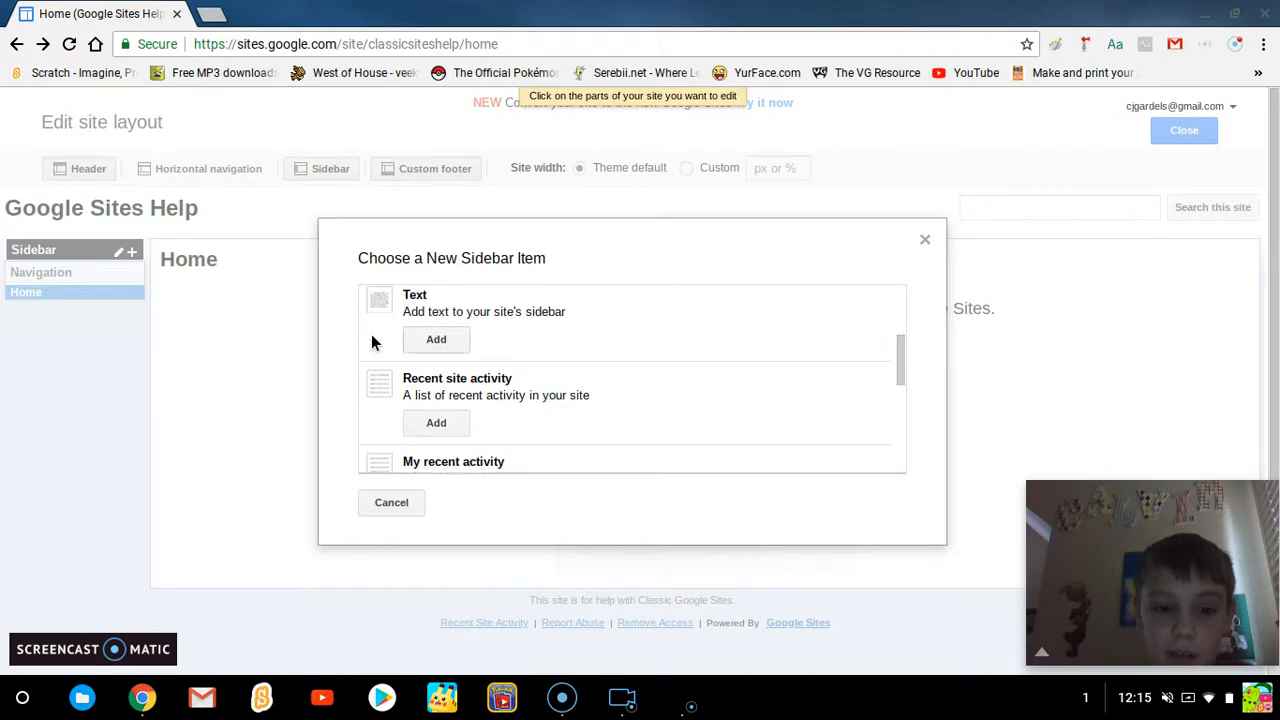
pyautogui.scroll(-1, 637, 337)
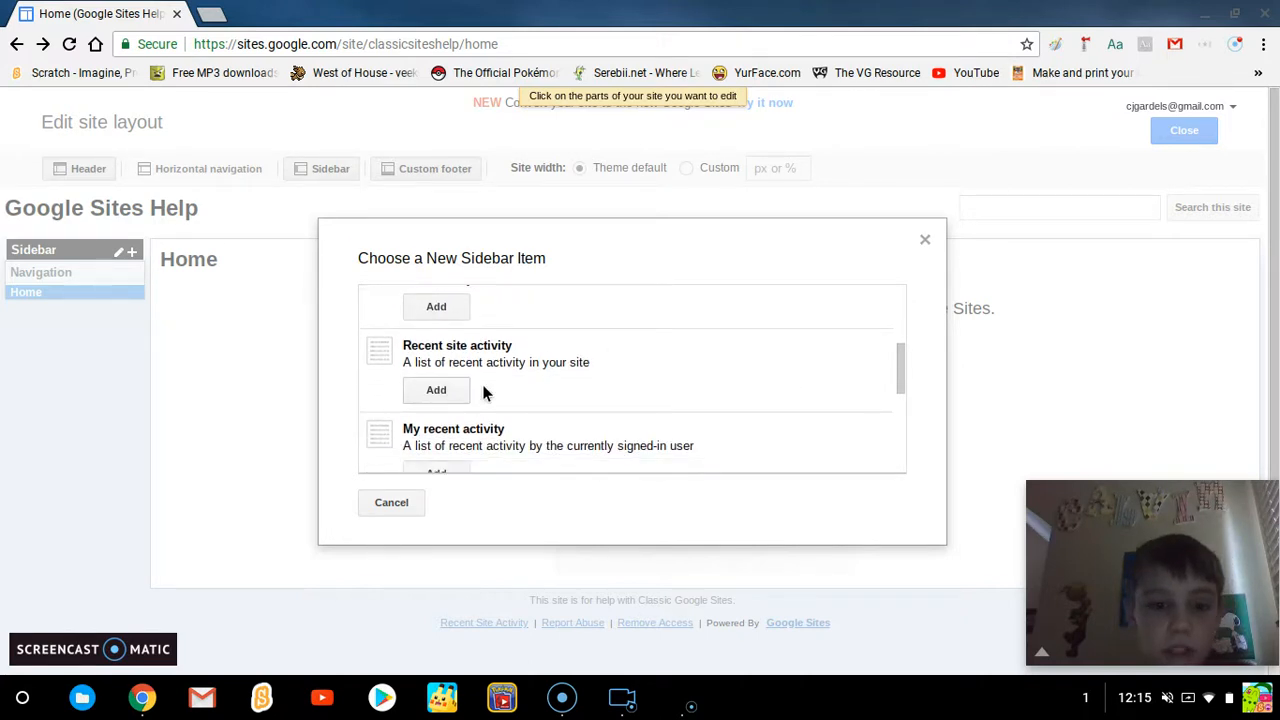
pyautogui.scroll(-3, 600, 362)
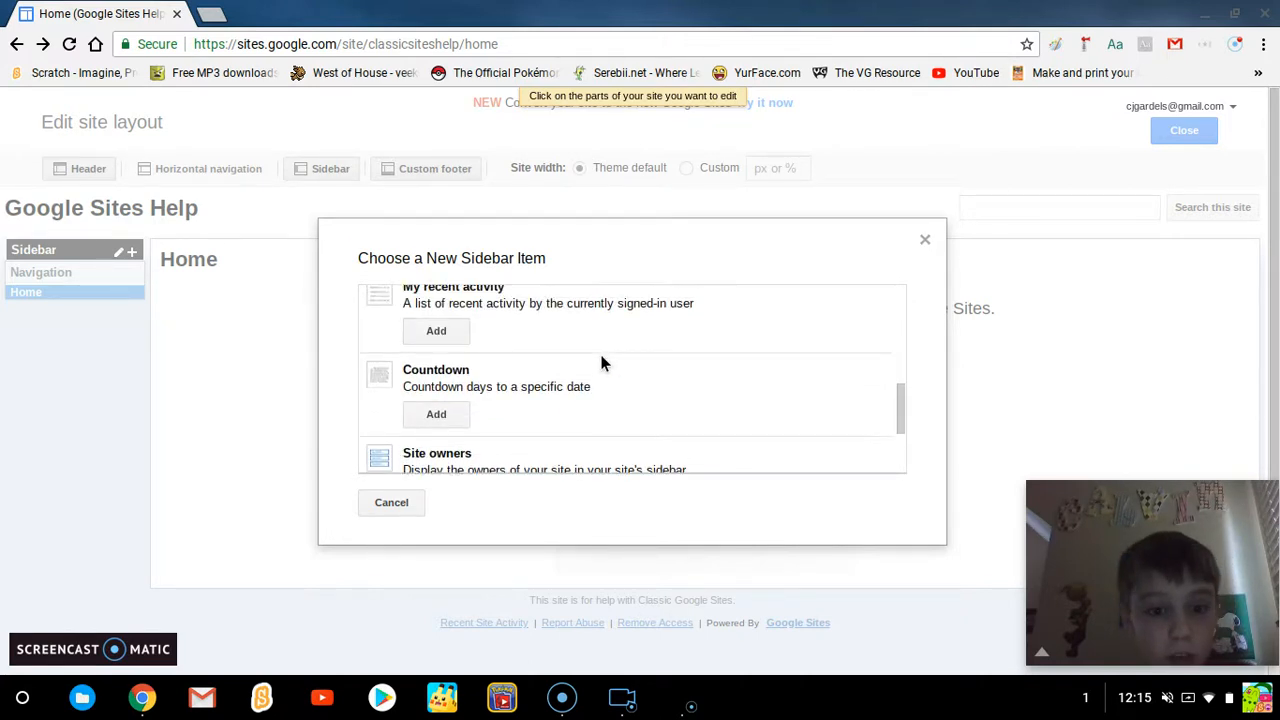
pyautogui.scroll(-1, 600, 362)
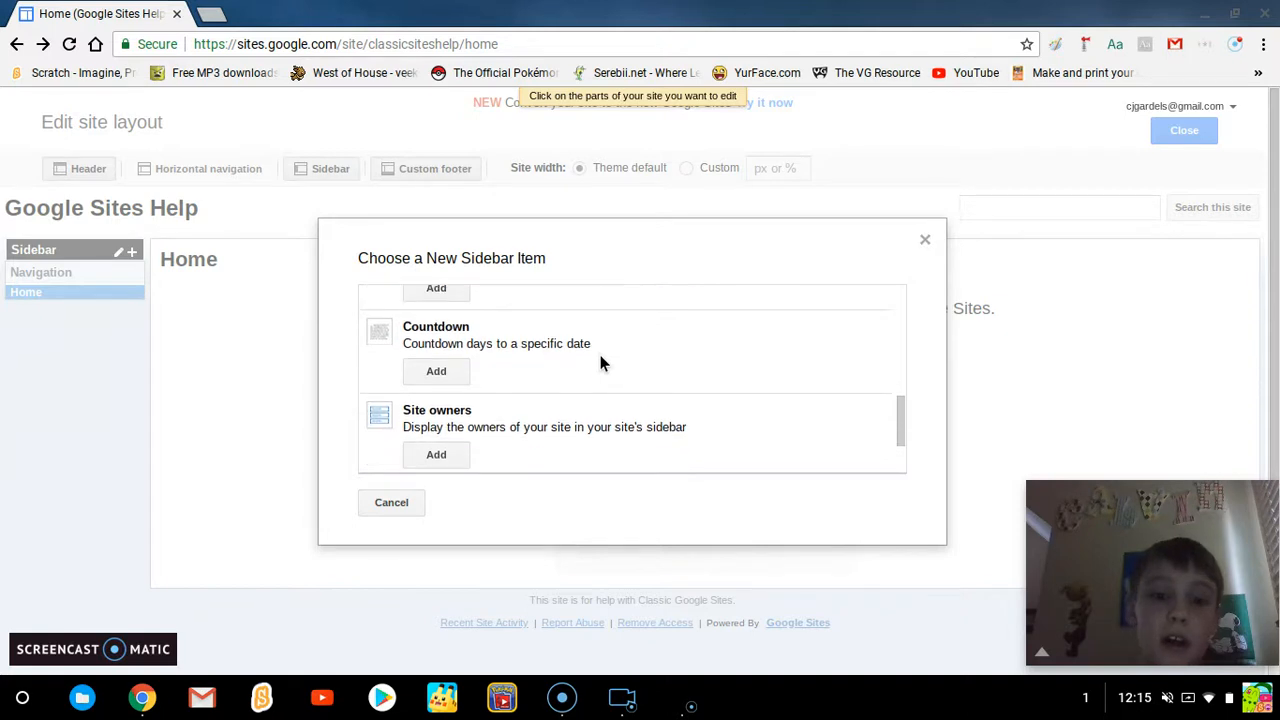
pyautogui.click(437, 377)
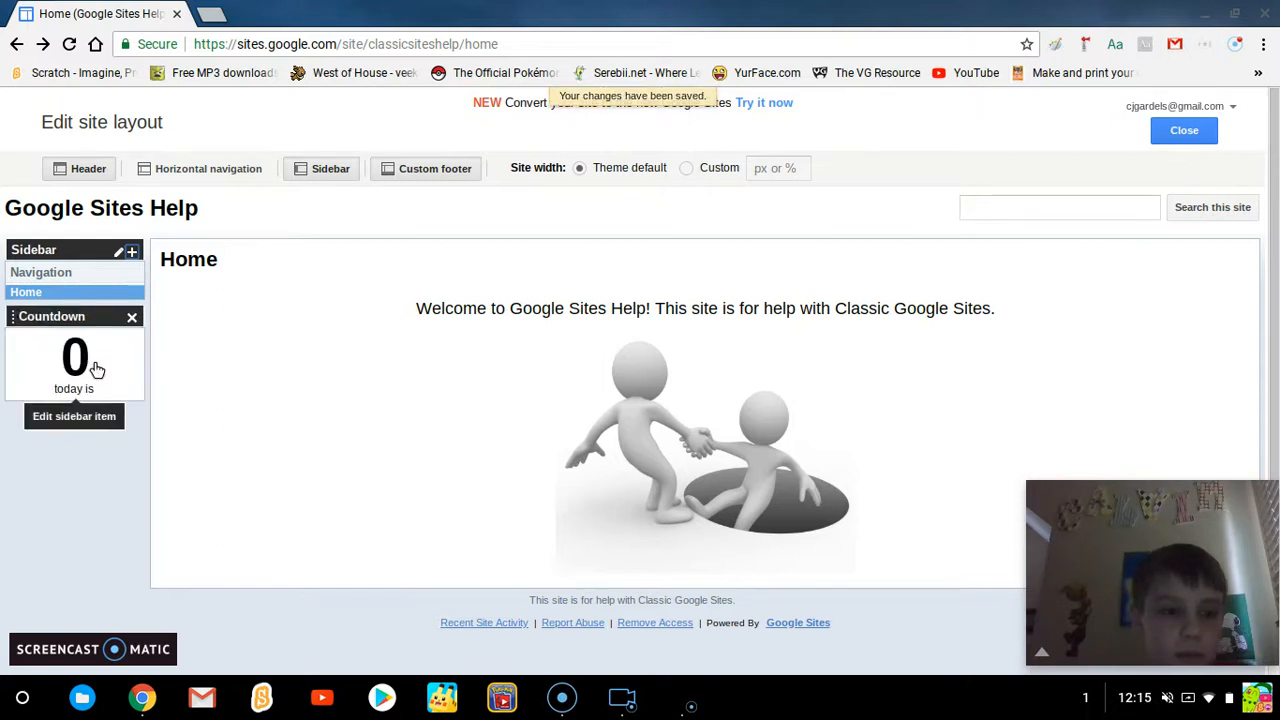
# Configure the sidebar countdown with the event Christmas and the event date December 25, 2018.
pyautogui.click(97, 370)
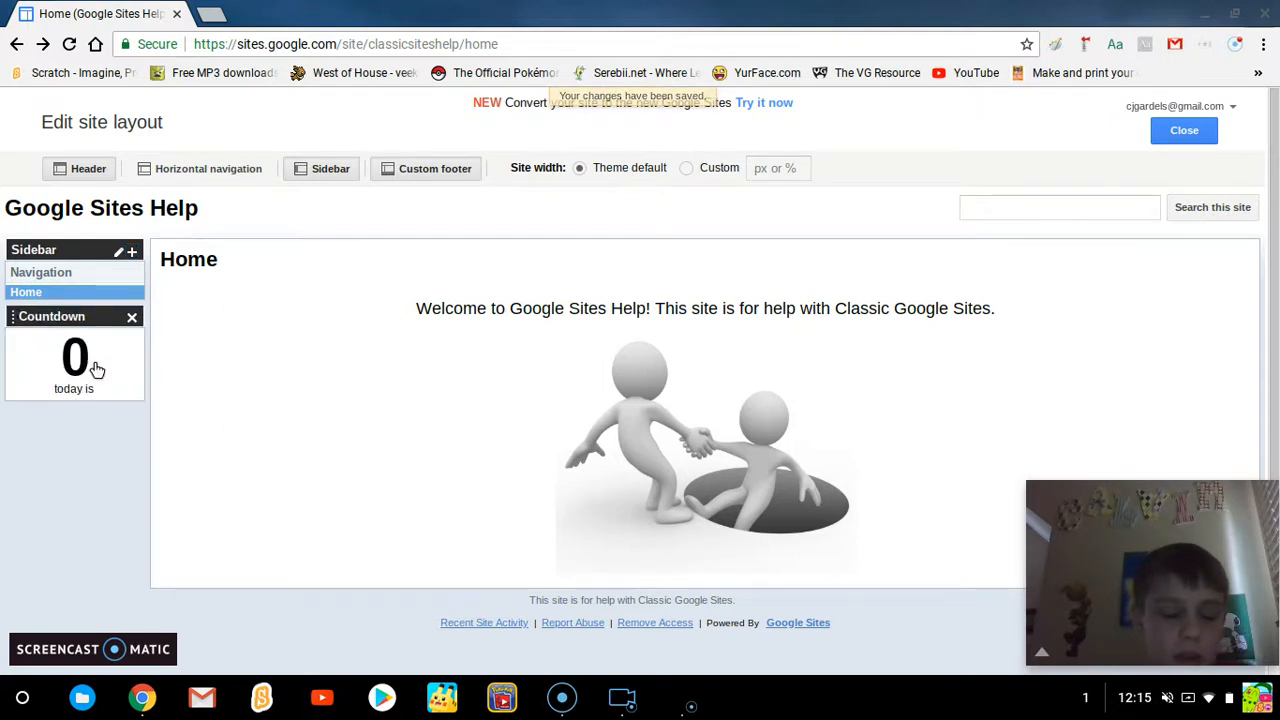
pyautogui.click(617, 361)
pyautogui.write('Christ')
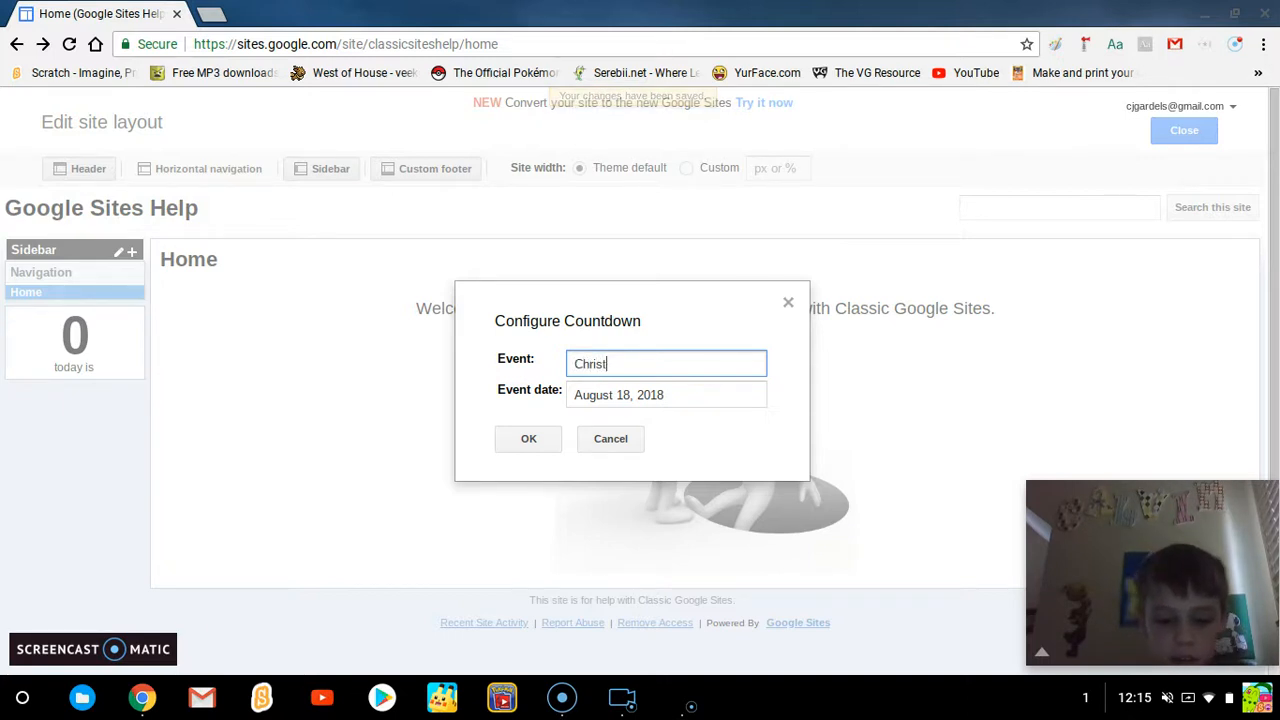
pyautogui.write('mas')
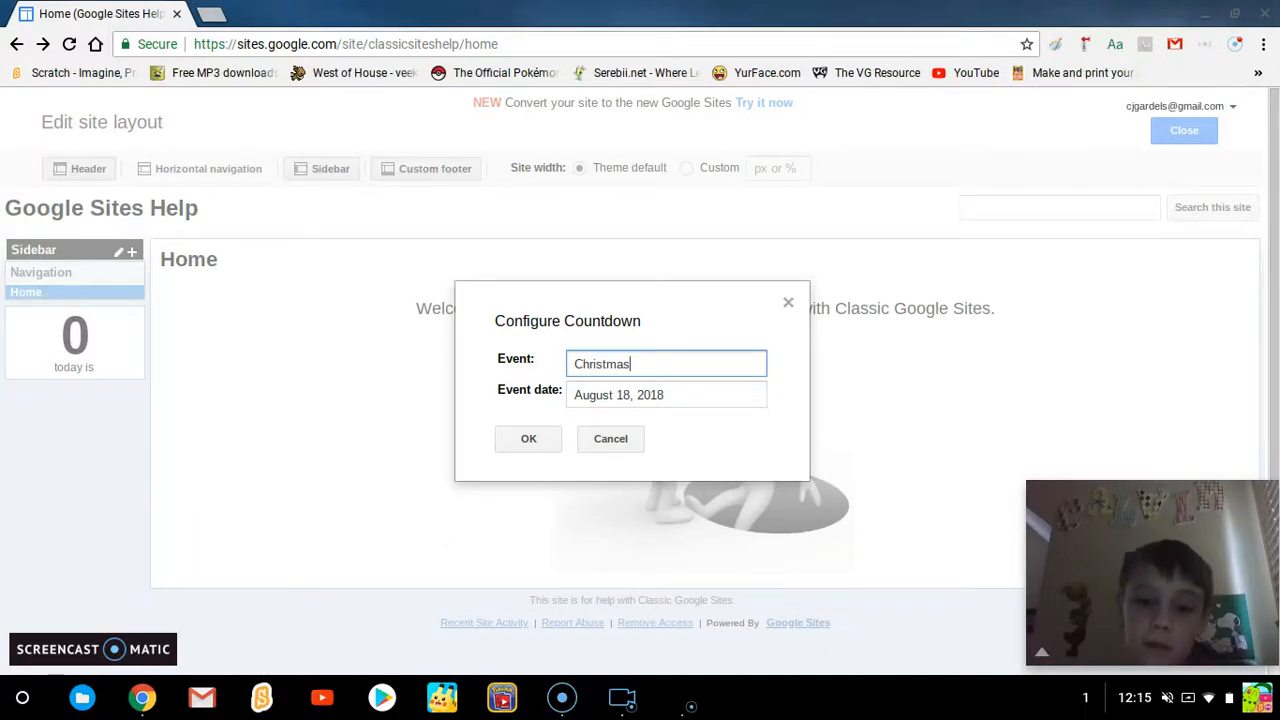
pyautogui.click(670, 400)
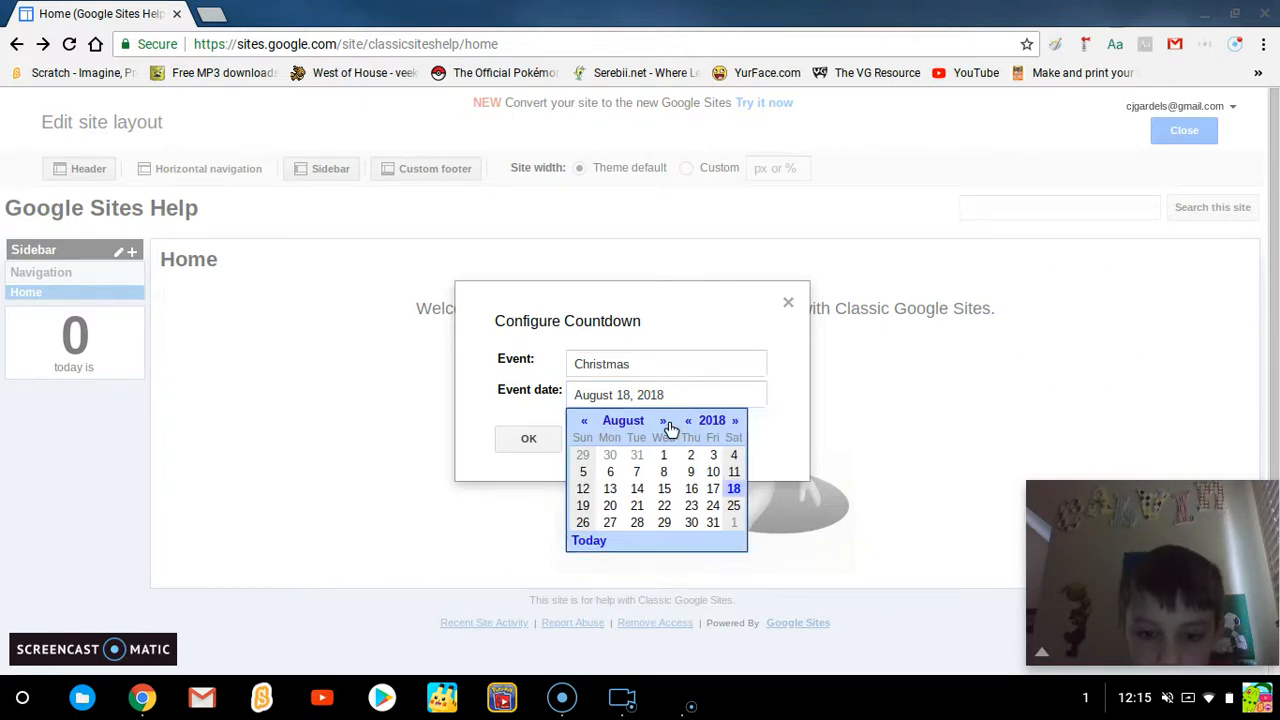
pyautogui.click(658, 424)
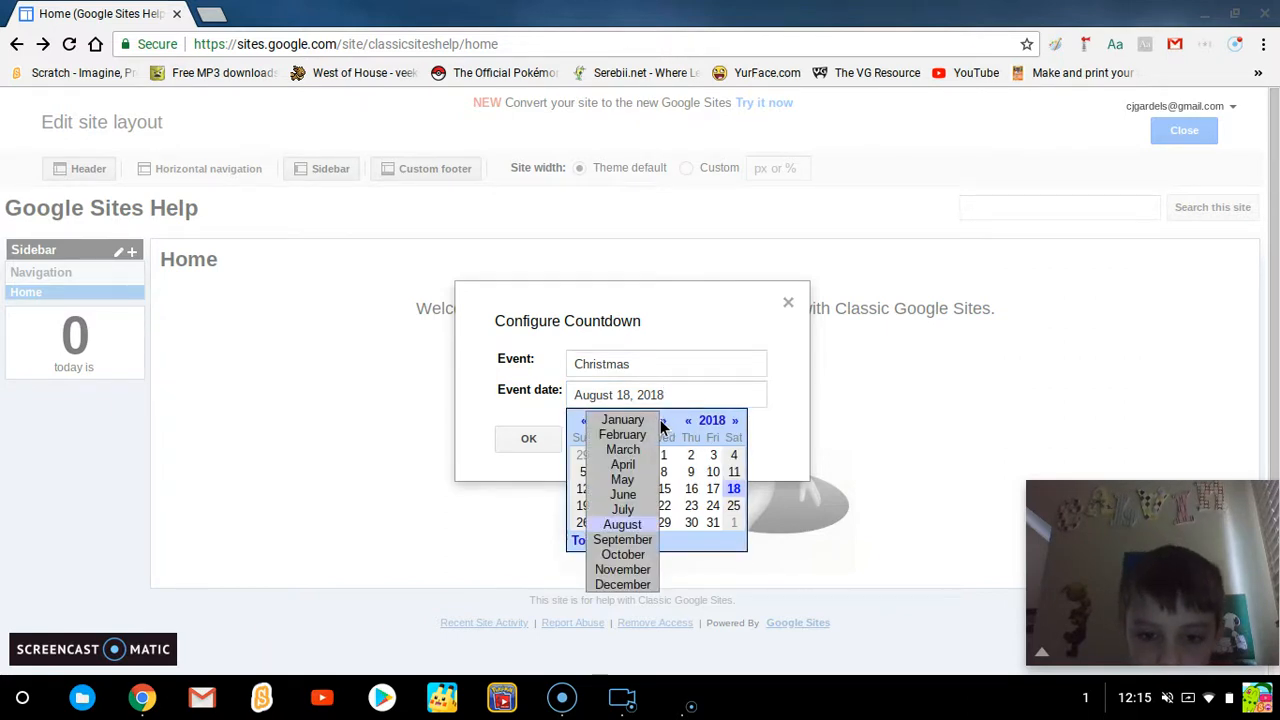
pyautogui.click(636, 586)
pyautogui.click(637, 523)
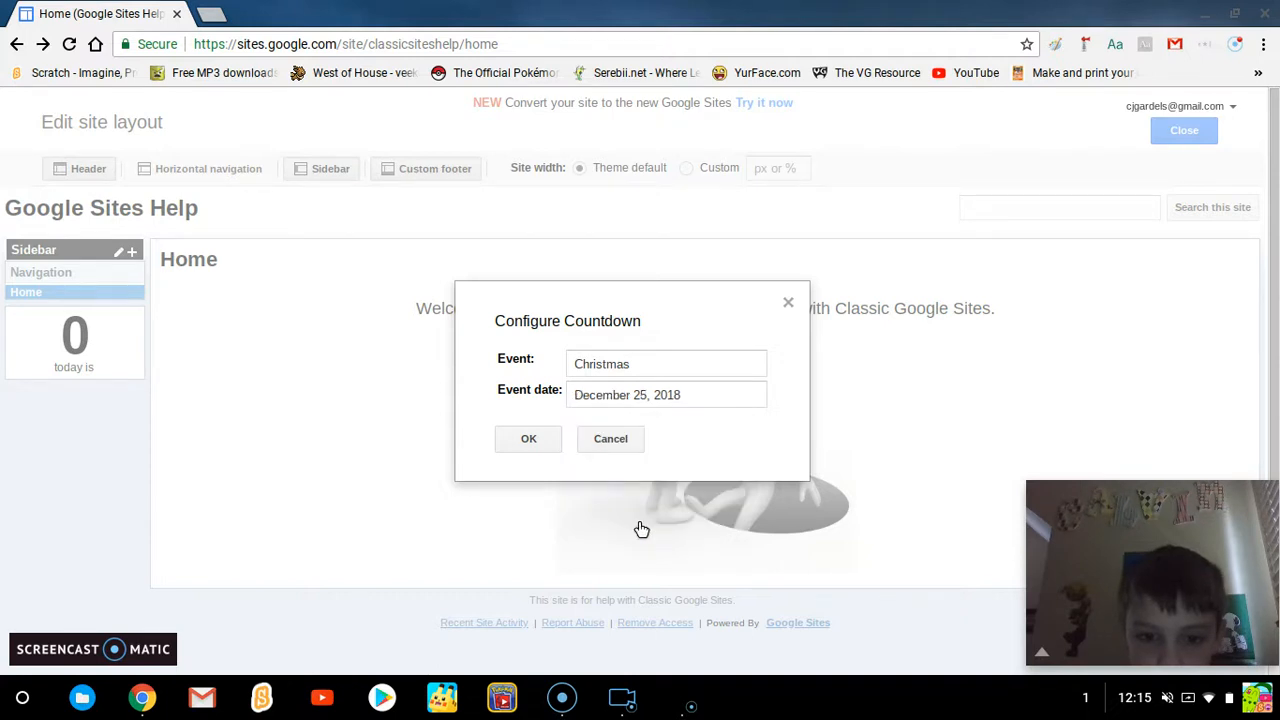
pyautogui.click(530, 440)
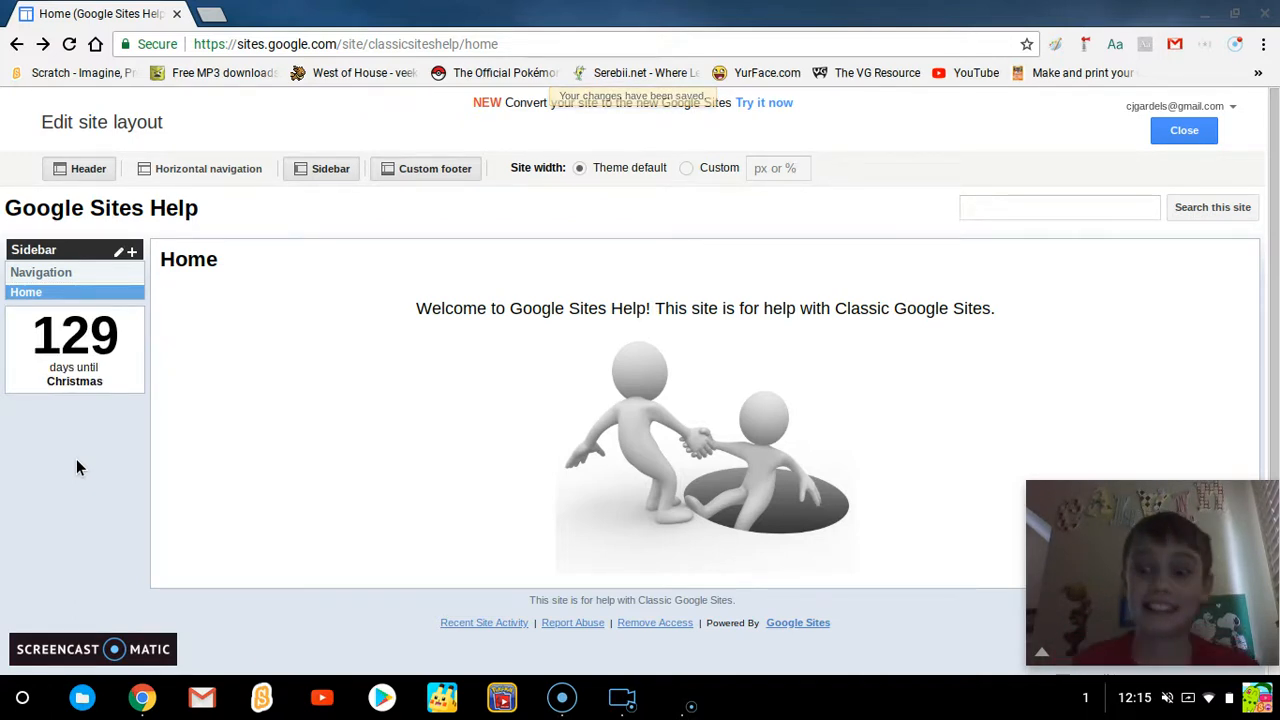
# Examine the other available sidebar items down to Site owners and Page authors, and cancel without adding one.
pyautogui.moveTo(83, 355)
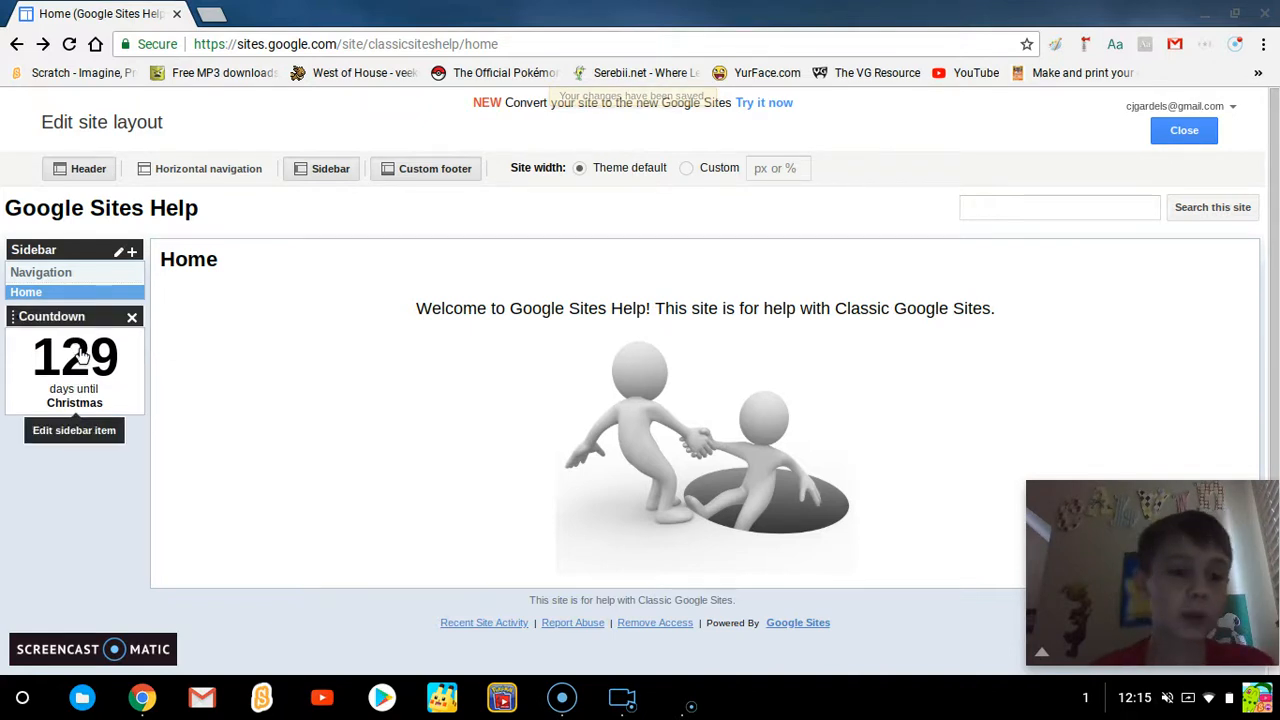
pyautogui.click(132, 254)
pyautogui.scroll(-1, 719, 422)
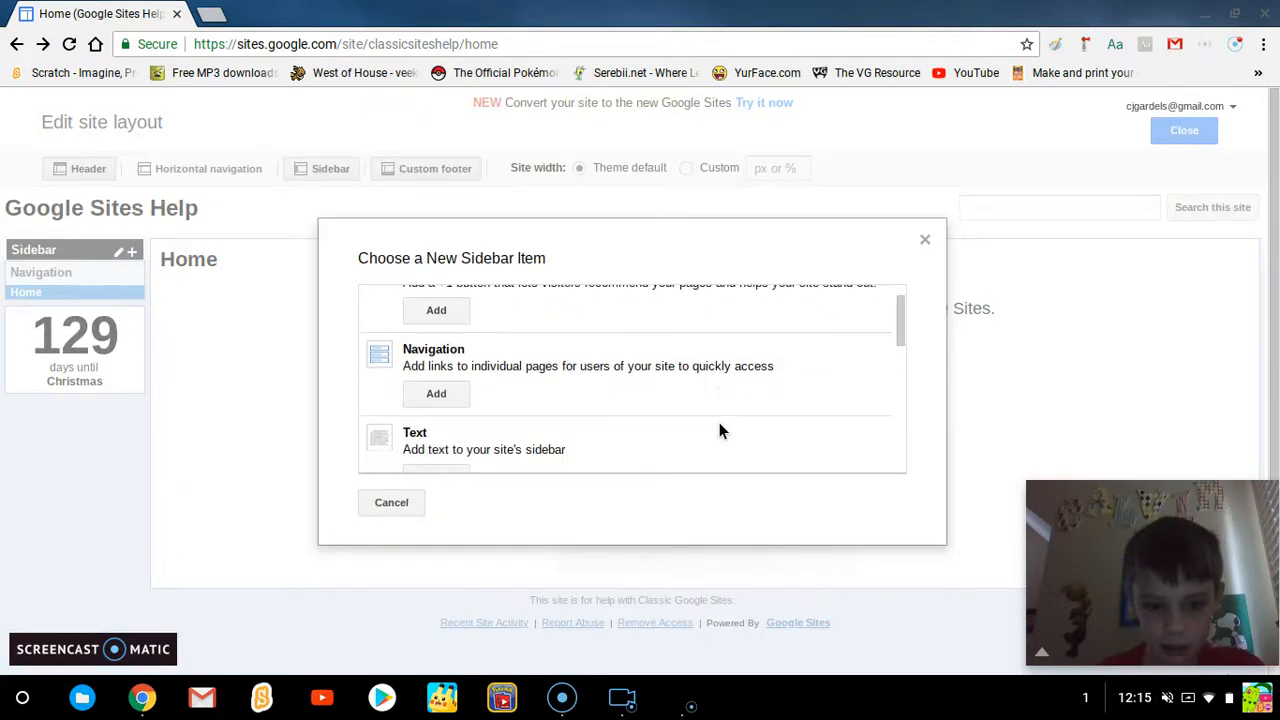
pyautogui.scroll(-8, 719, 431)
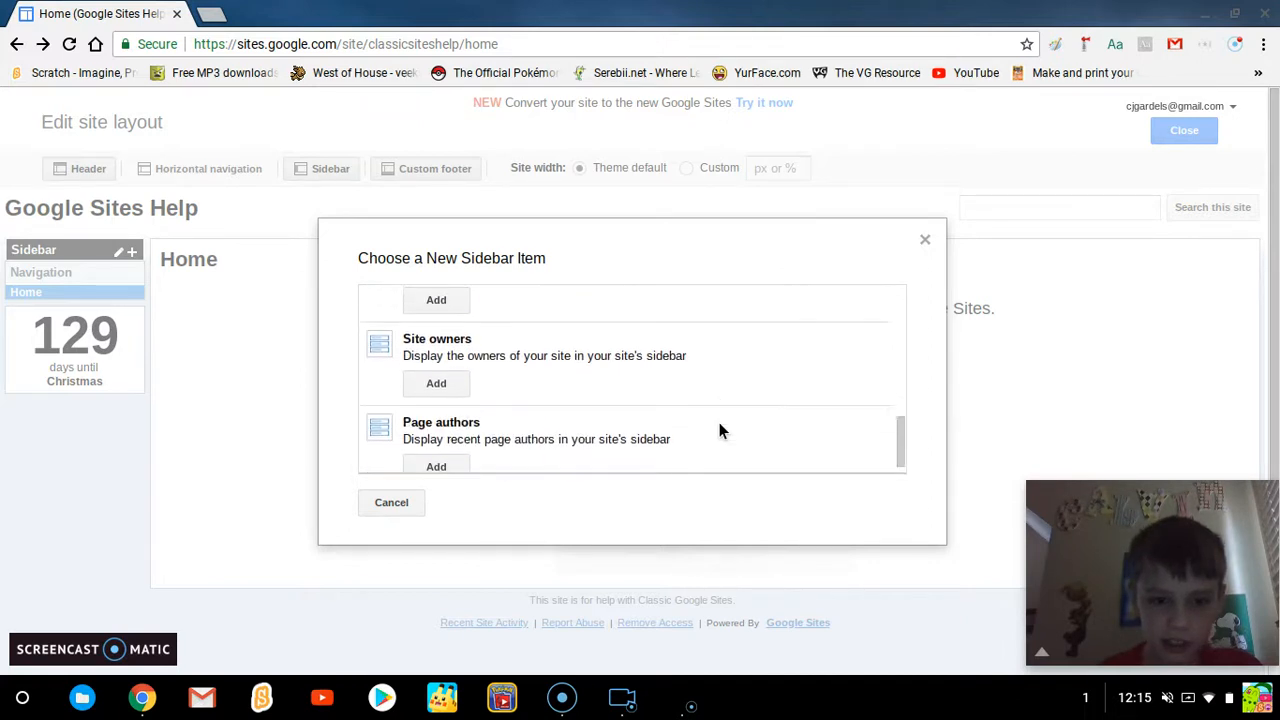
pyautogui.scroll(-1, 719, 431)
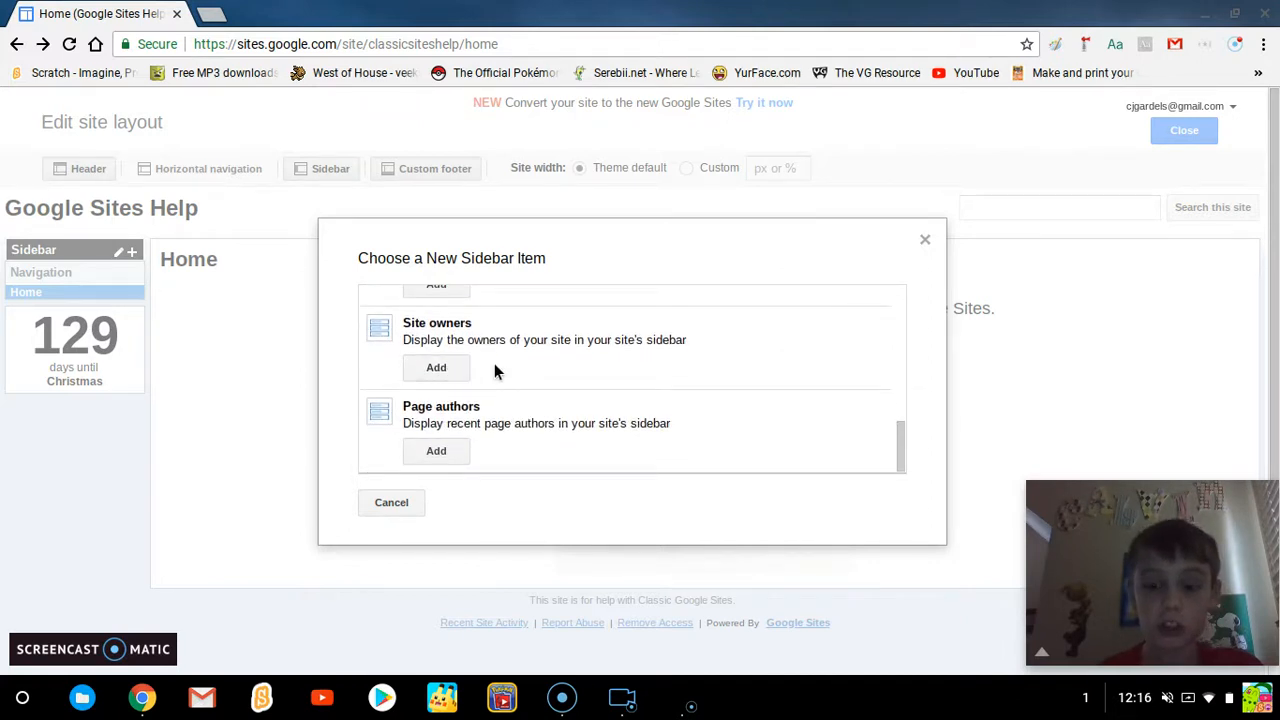
pyautogui.scroll(-1, 494, 363)
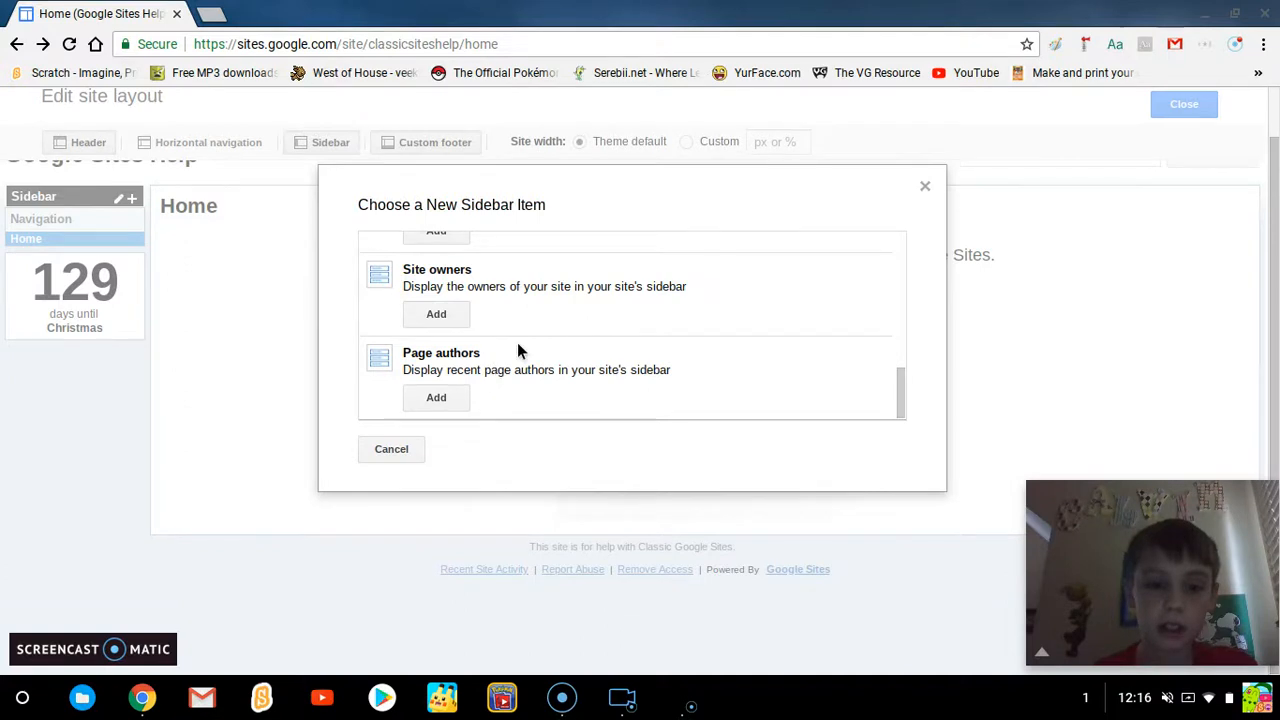
pyautogui.click(408, 450)
pyautogui.scroll(1, 325, 432)
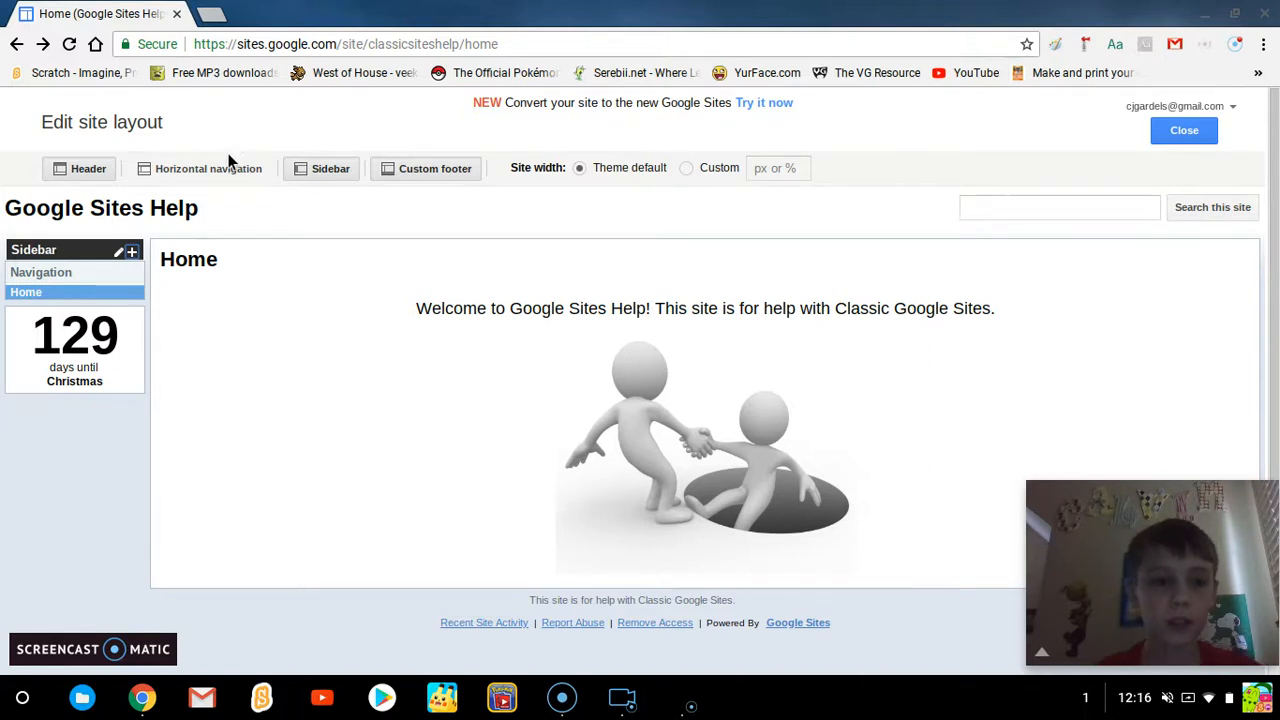
# Examine the site header's height, logo and alignment options, keeping No Logo, and cancel the dialog.
pyautogui.click(150, 212)
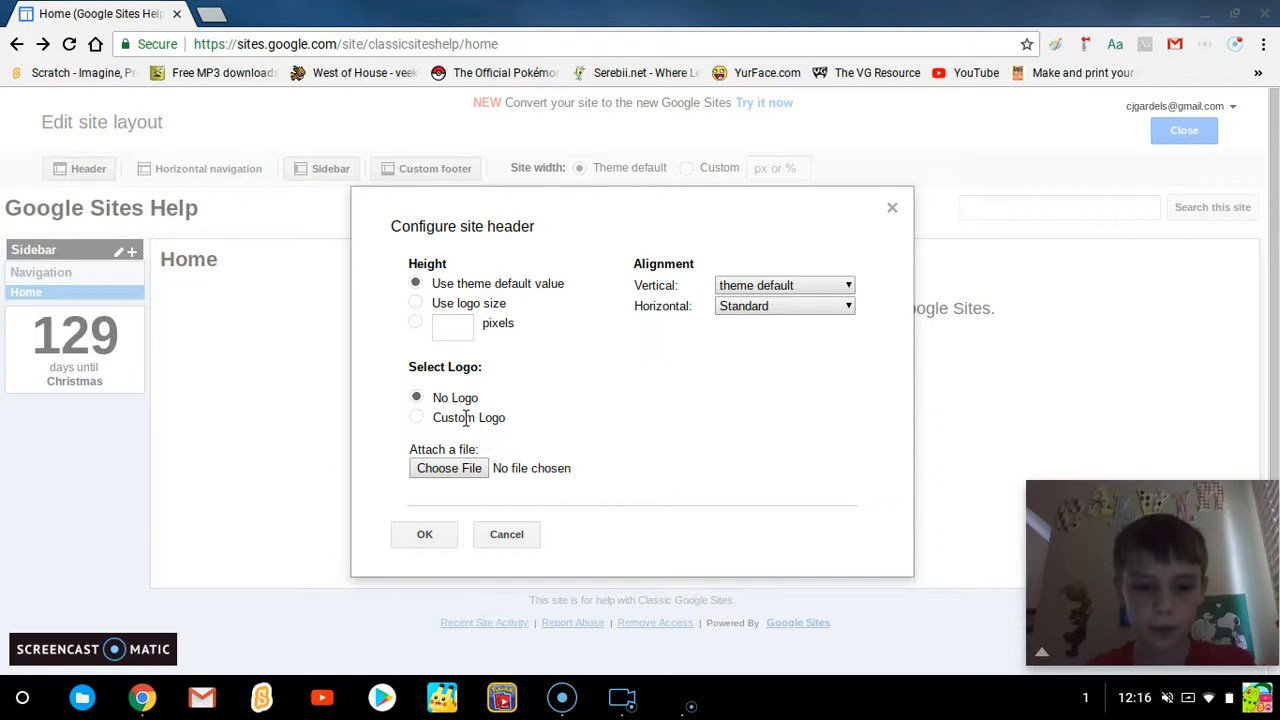
pyautogui.click(416, 418)
pyautogui.click(417, 398)
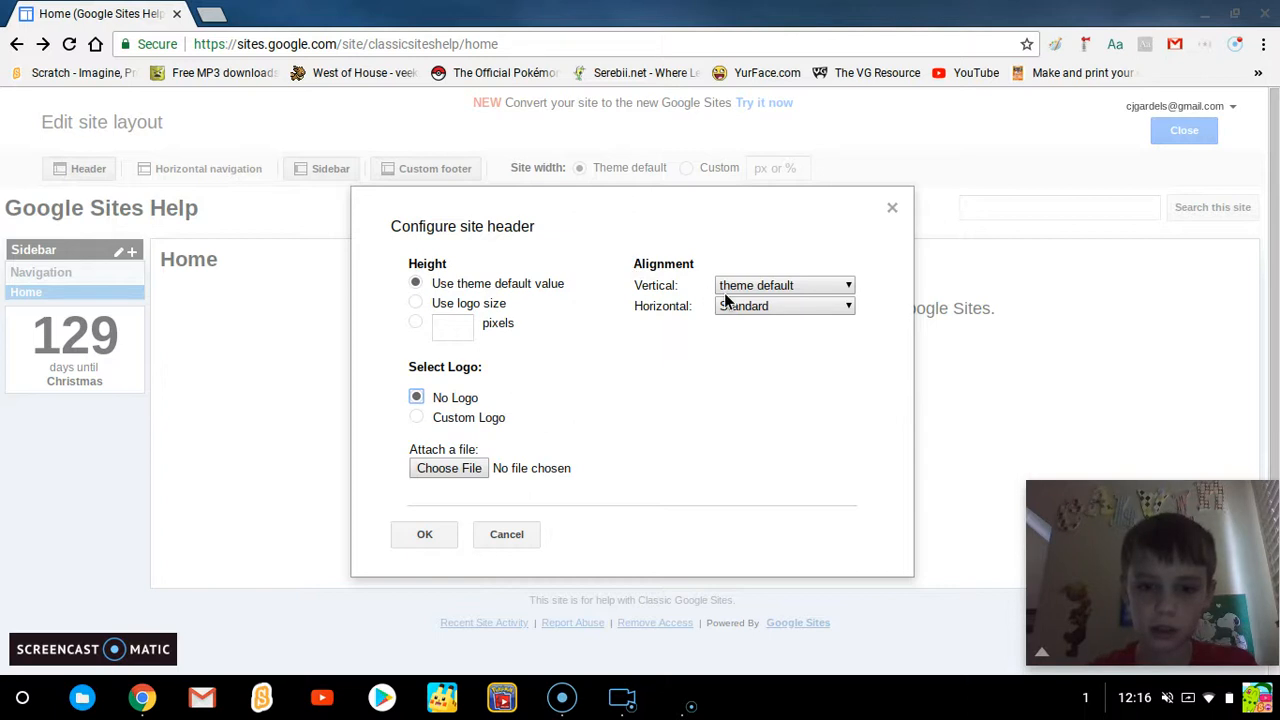
pyautogui.click(507, 534)
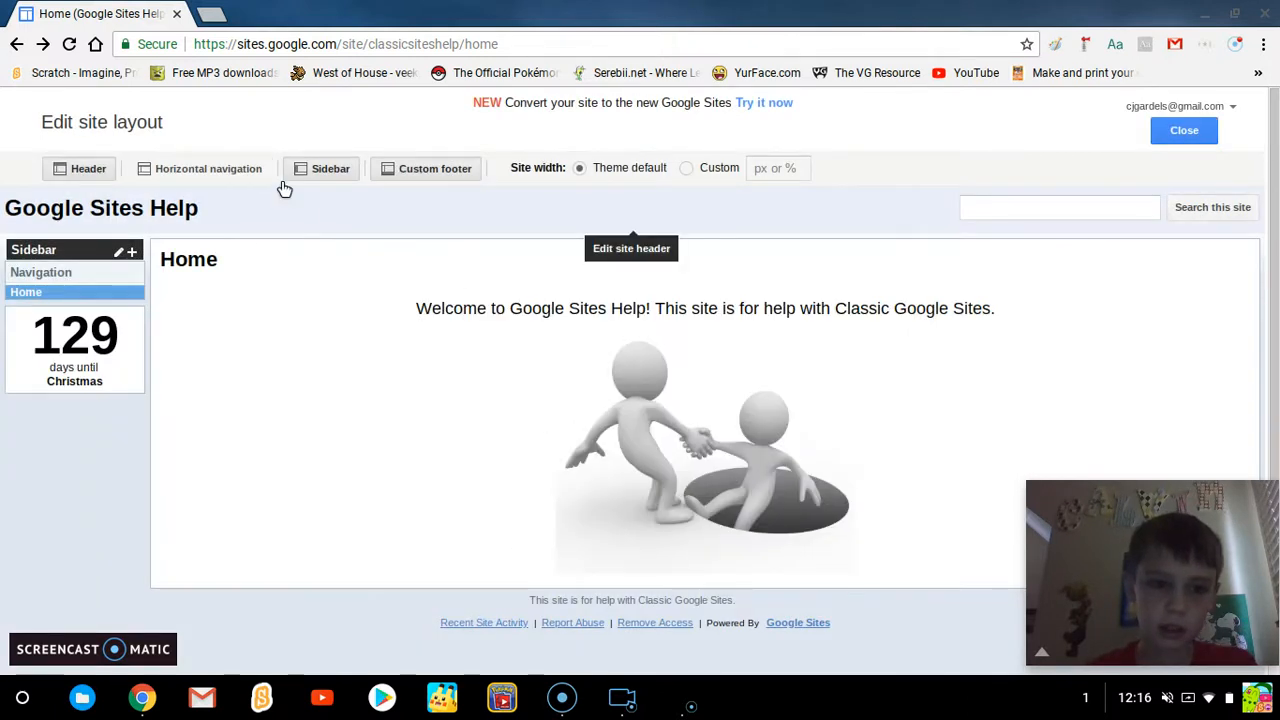
# Add horizontal navigation to the site layout and set its style to Tabs.
pyautogui.click(249, 170)
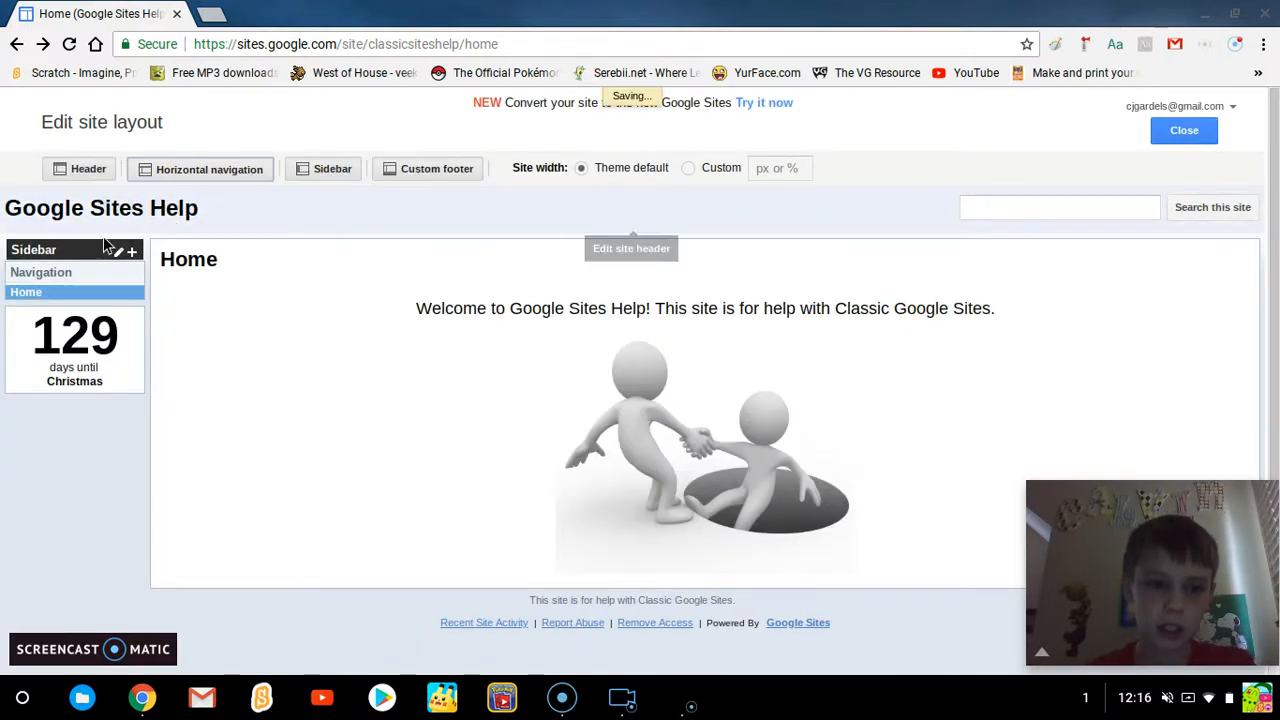
pyautogui.click(58, 250)
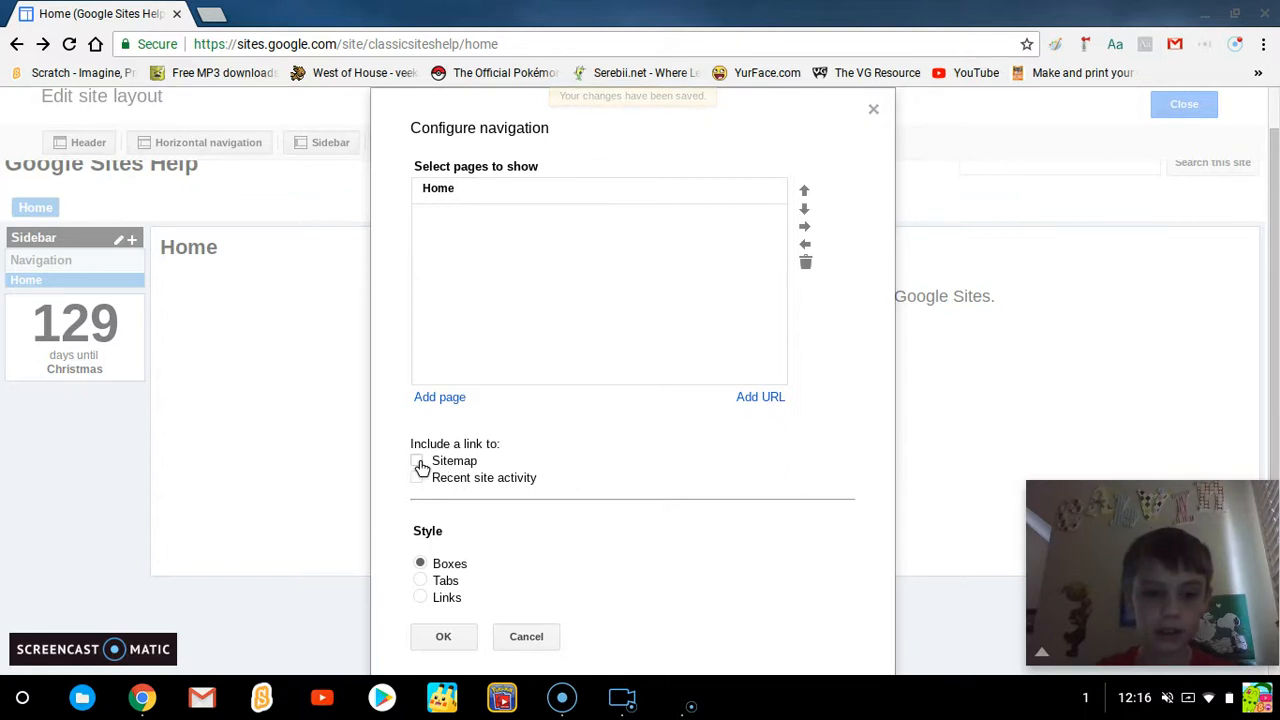
pyautogui.scroll(-1, 753, 453)
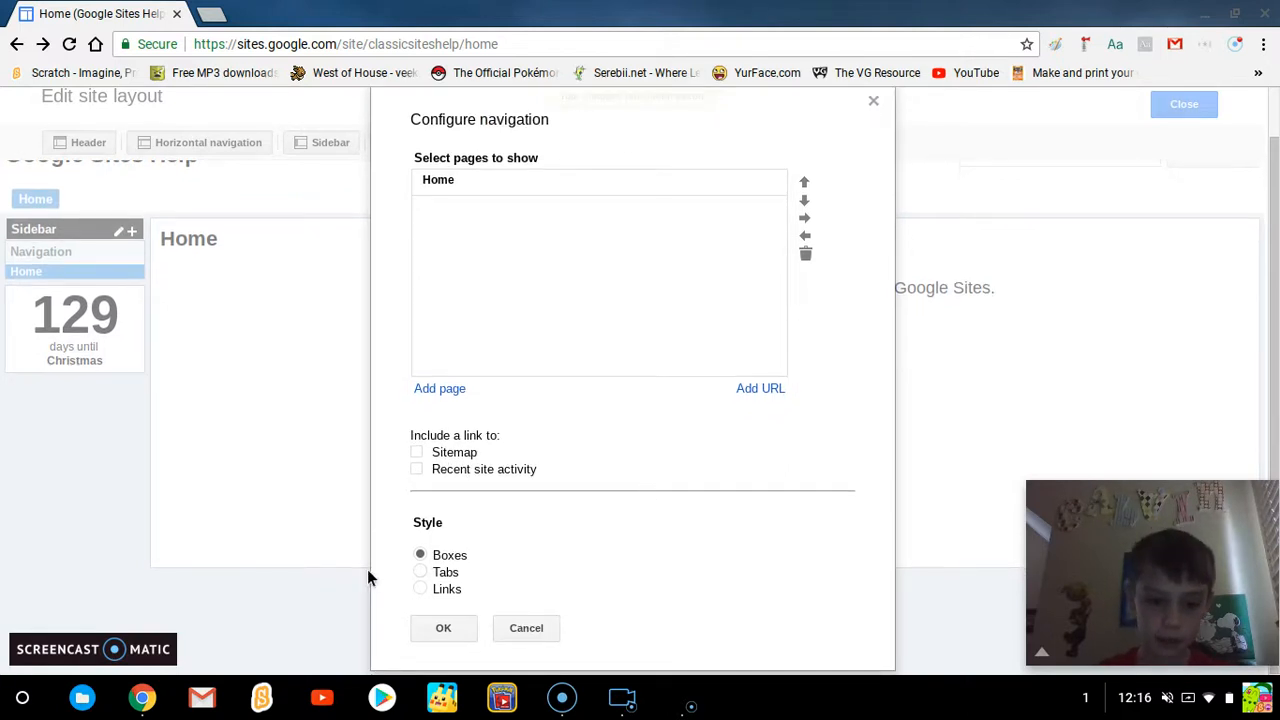
pyautogui.click(420, 572)
pyautogui.click(443, 628)
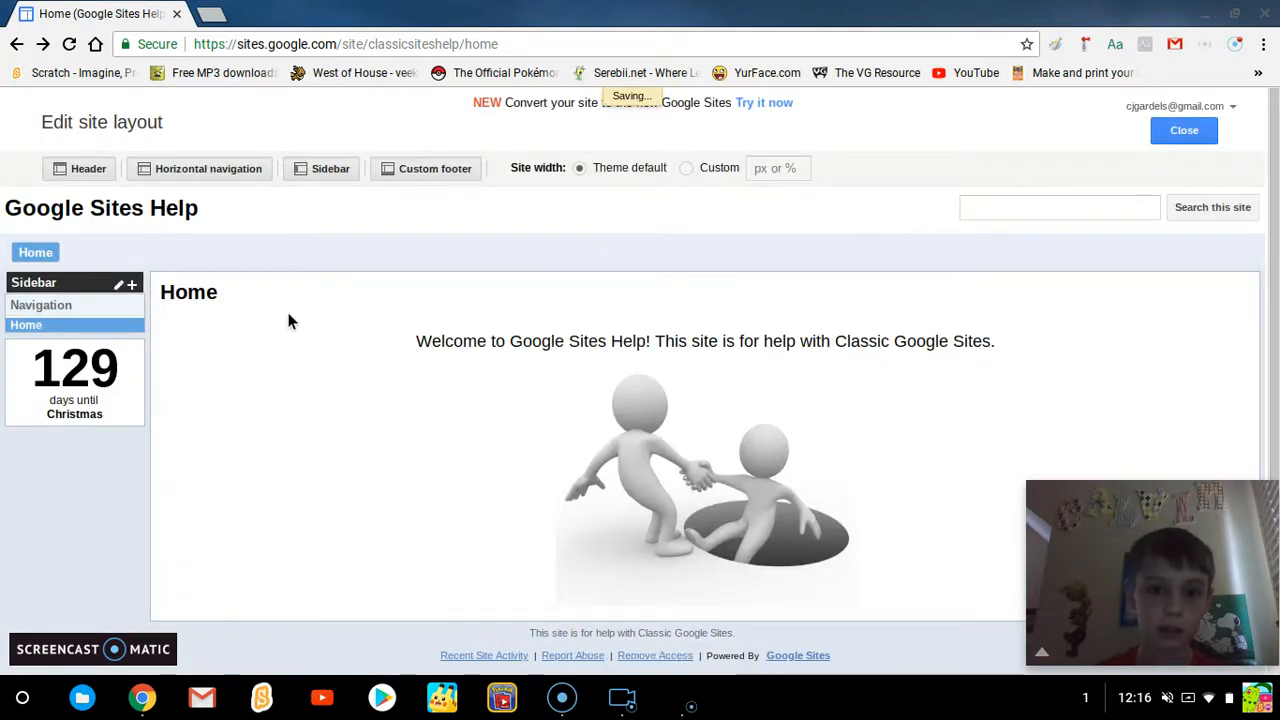
# Try the Links style on the horizontal navigation and switch it to Boxes.
pyautogui.click(78, 256)
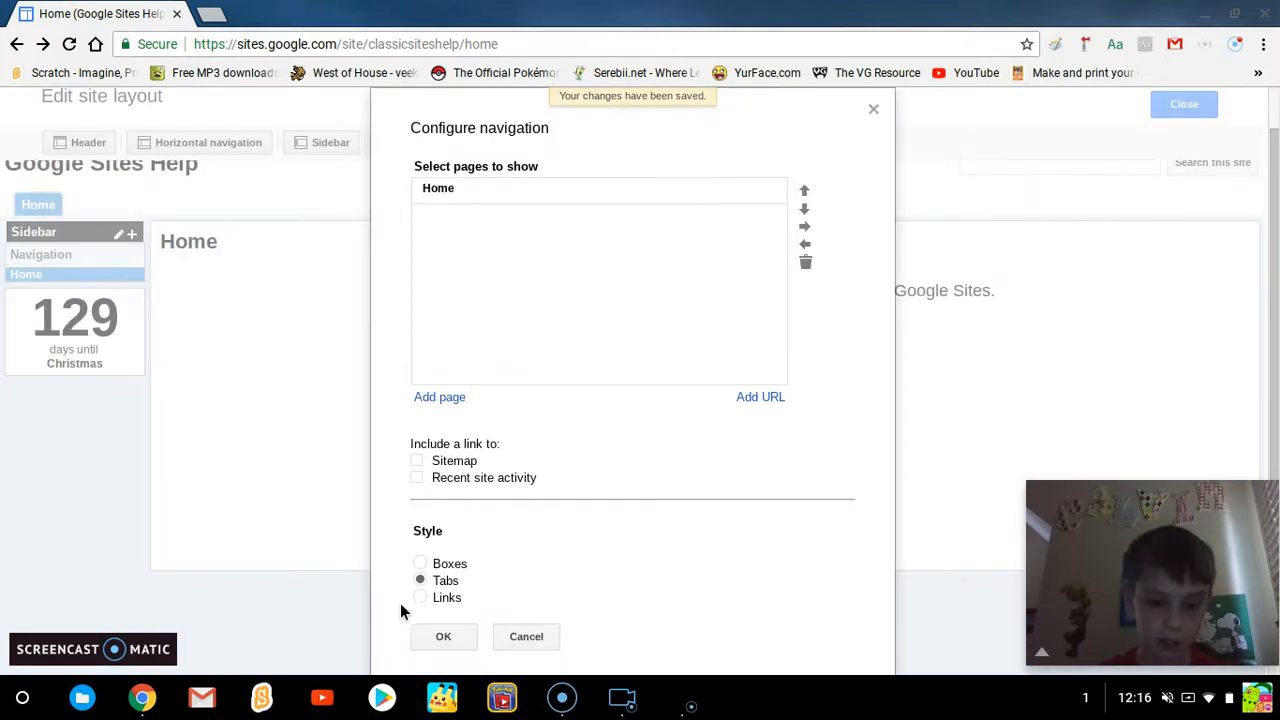
pyautogui.click(456, 633)
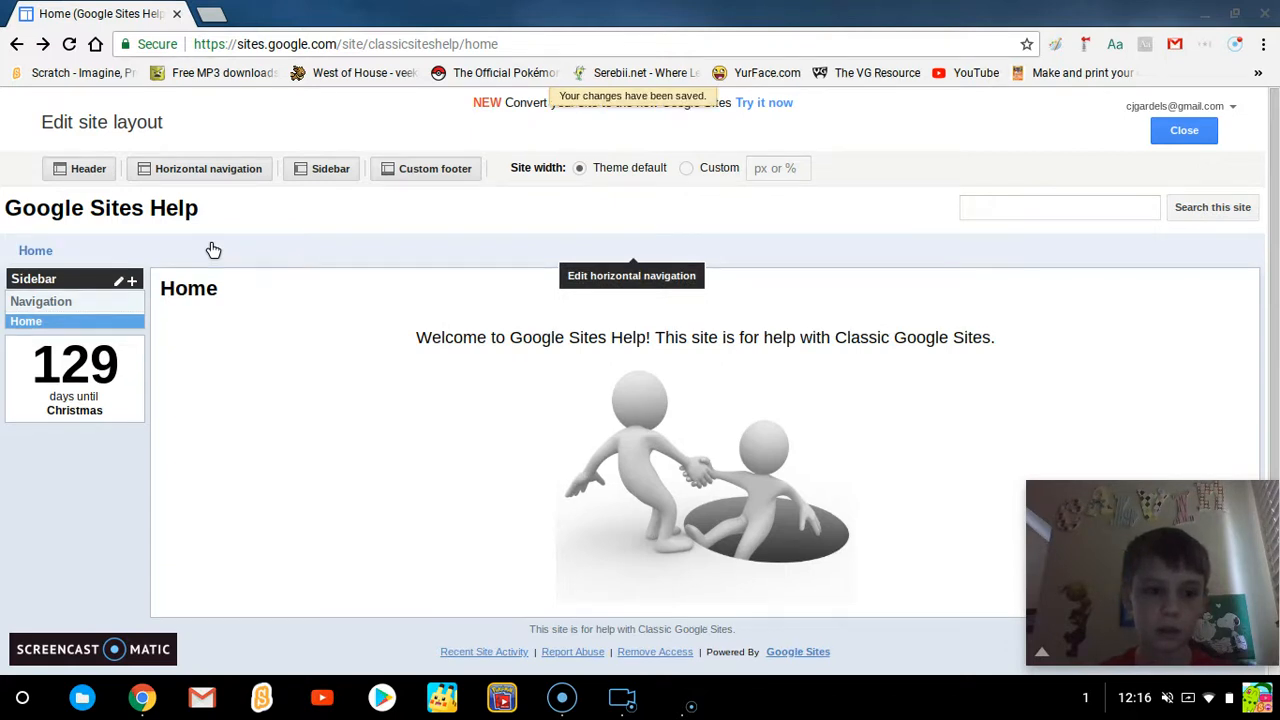
pyautogui.click(28, 258)
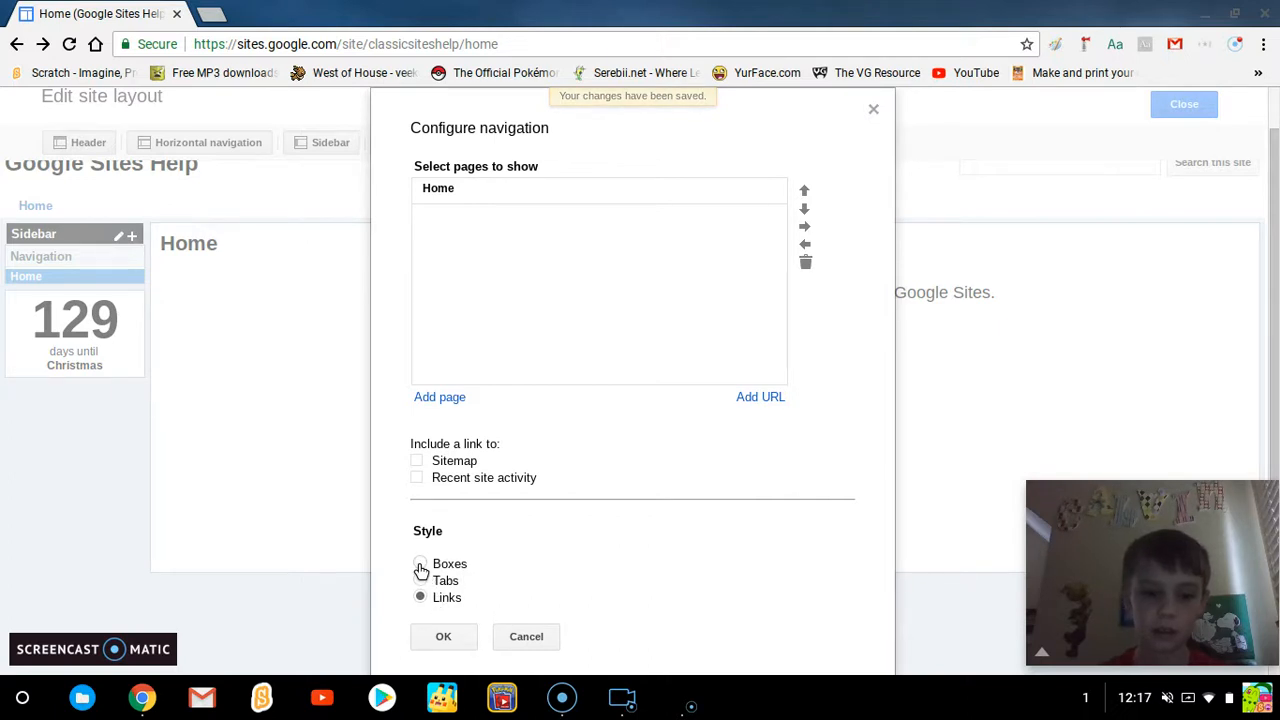
pyautogui.click(443, 637)
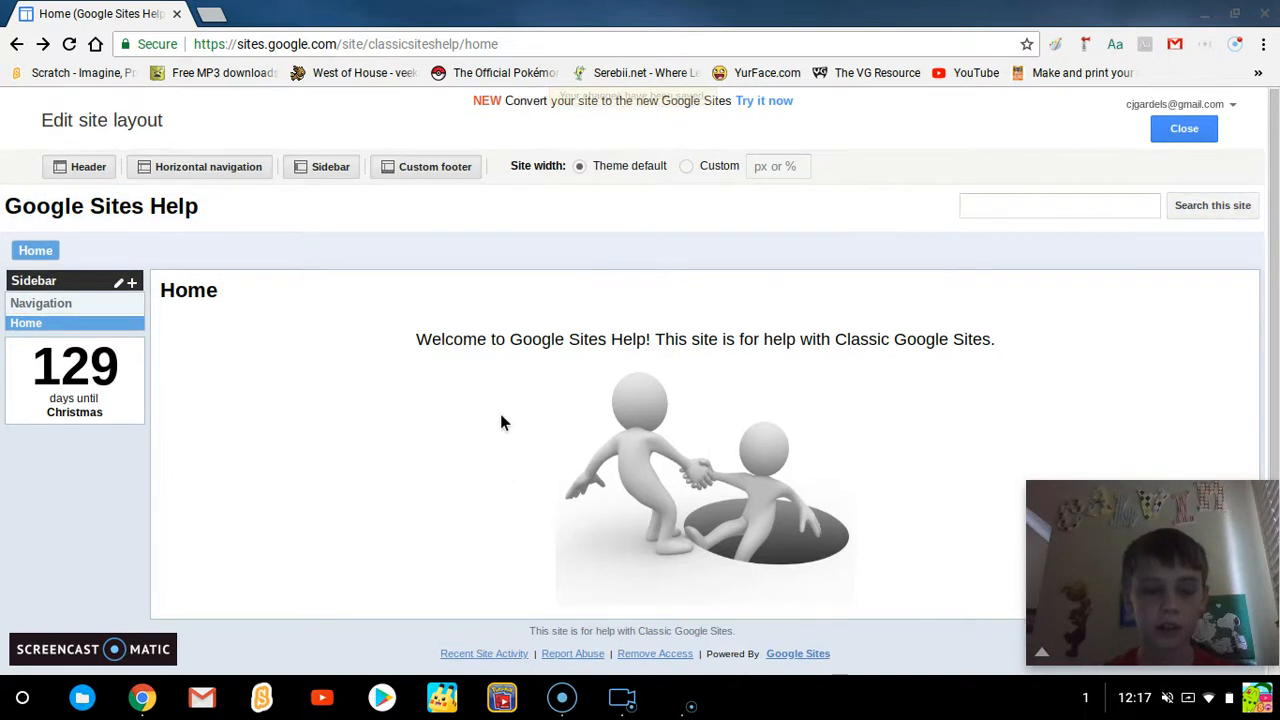
# Customize the system footer to hide the View Site as Desktop link for mobile enabled sites.
pyautogui.scroll(-1, 554, 580)
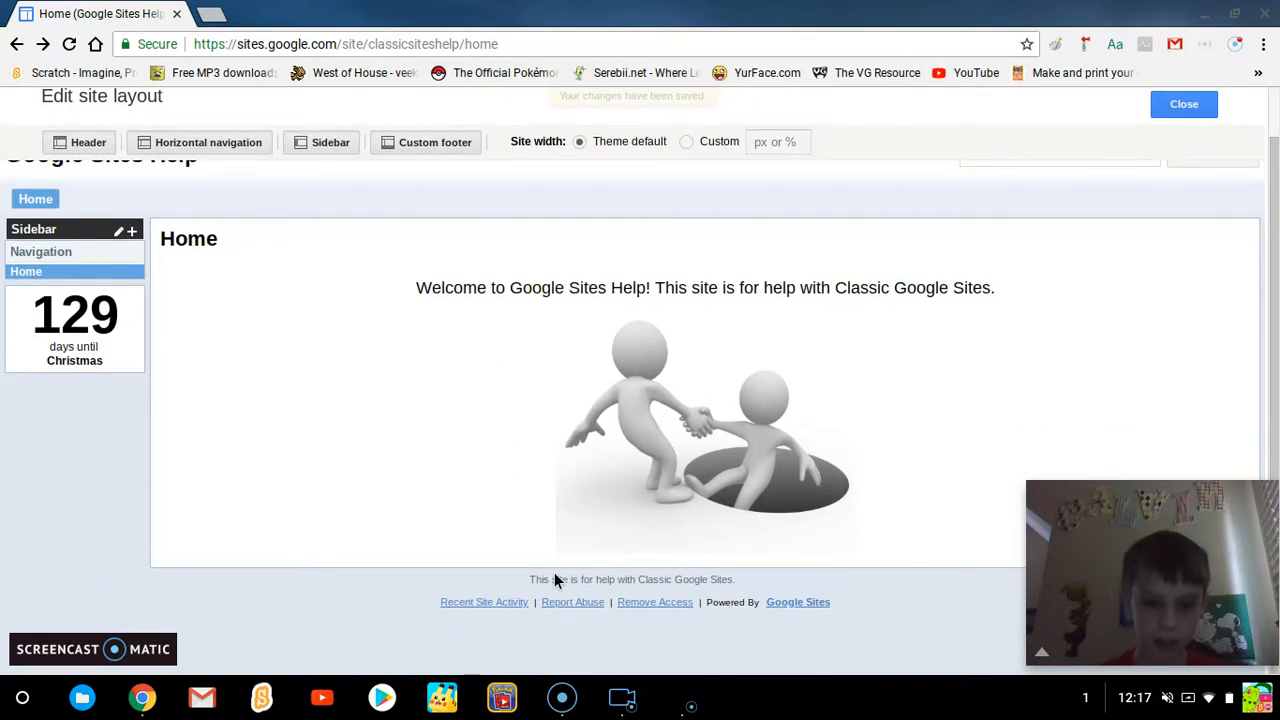
pyautogui.click(604, 603)
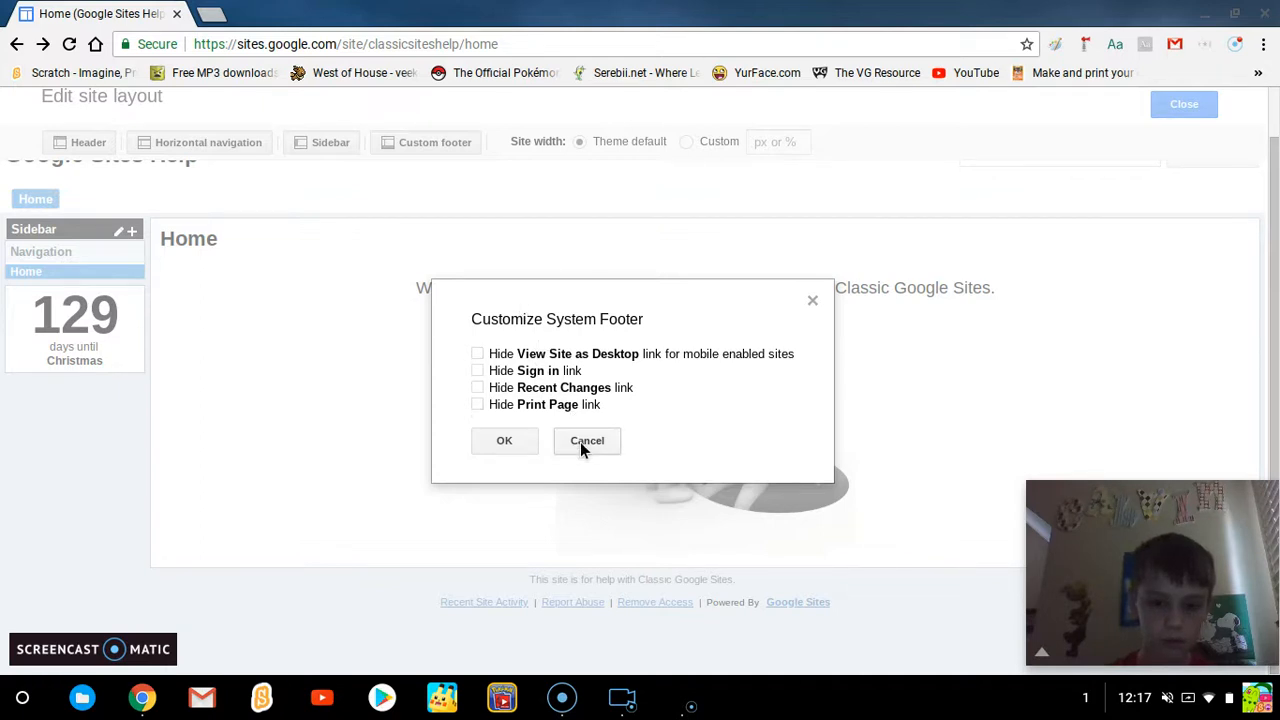
pyautogui.click(604, 358)
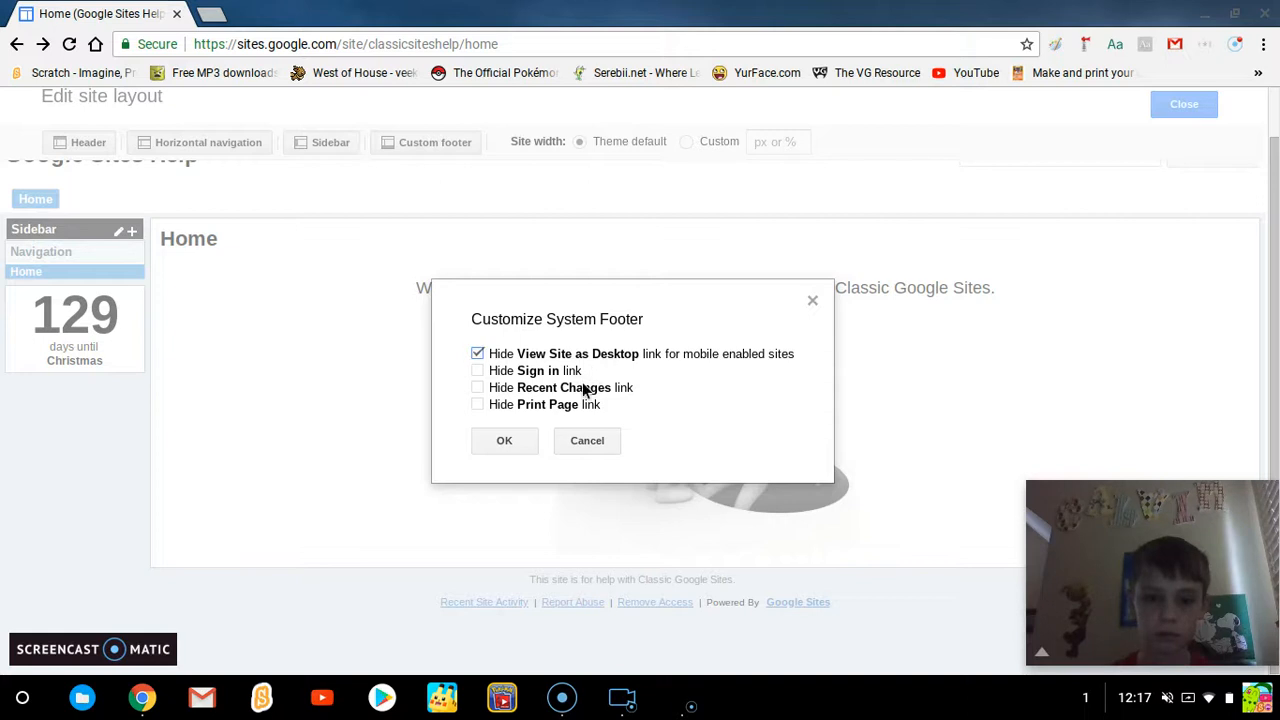
pyautogui.click(524, 446)
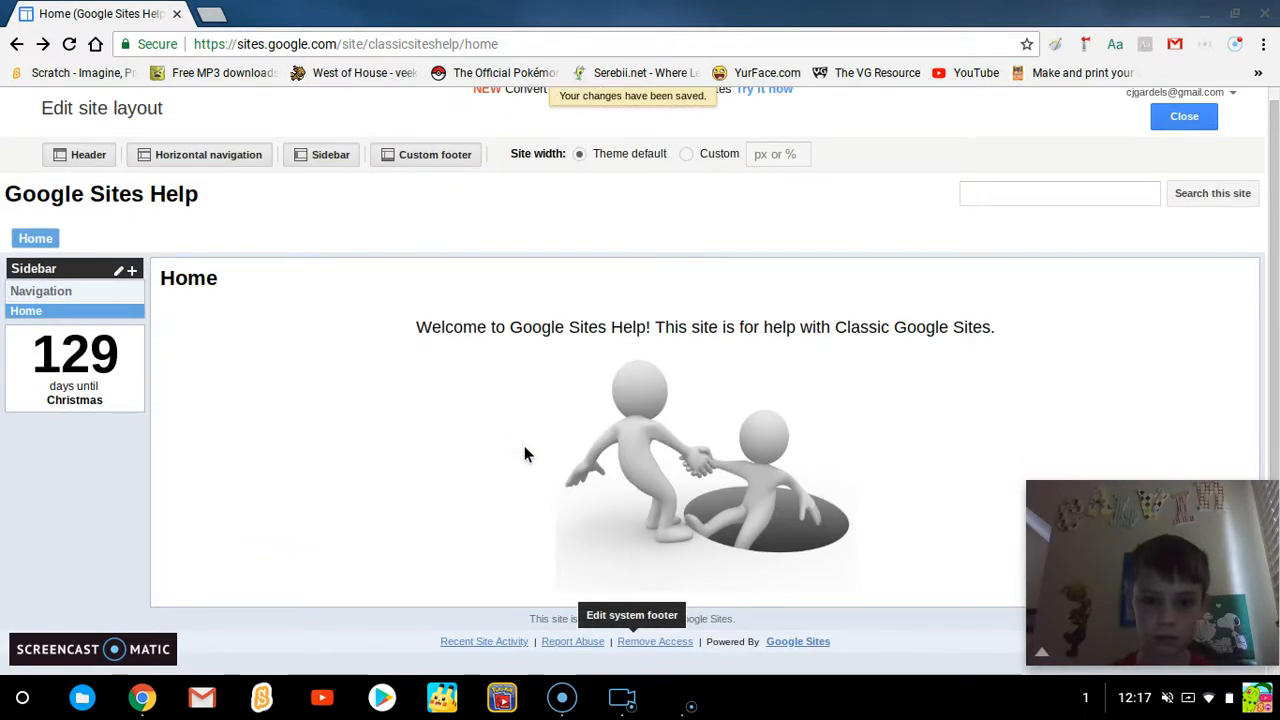
# Review the site footer's text in its editor, cancel without changes, and close the site layout editor.
pyautogui.click(717, 617)
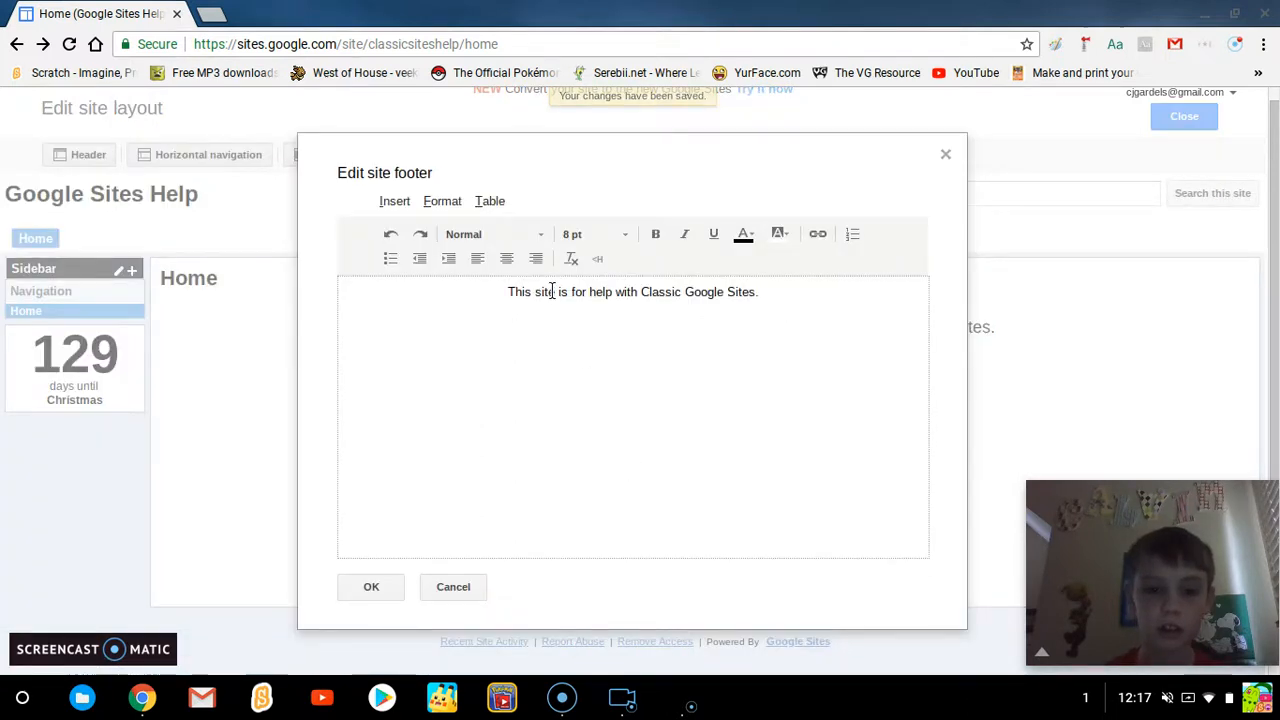
pyautogui.click(450, 588)
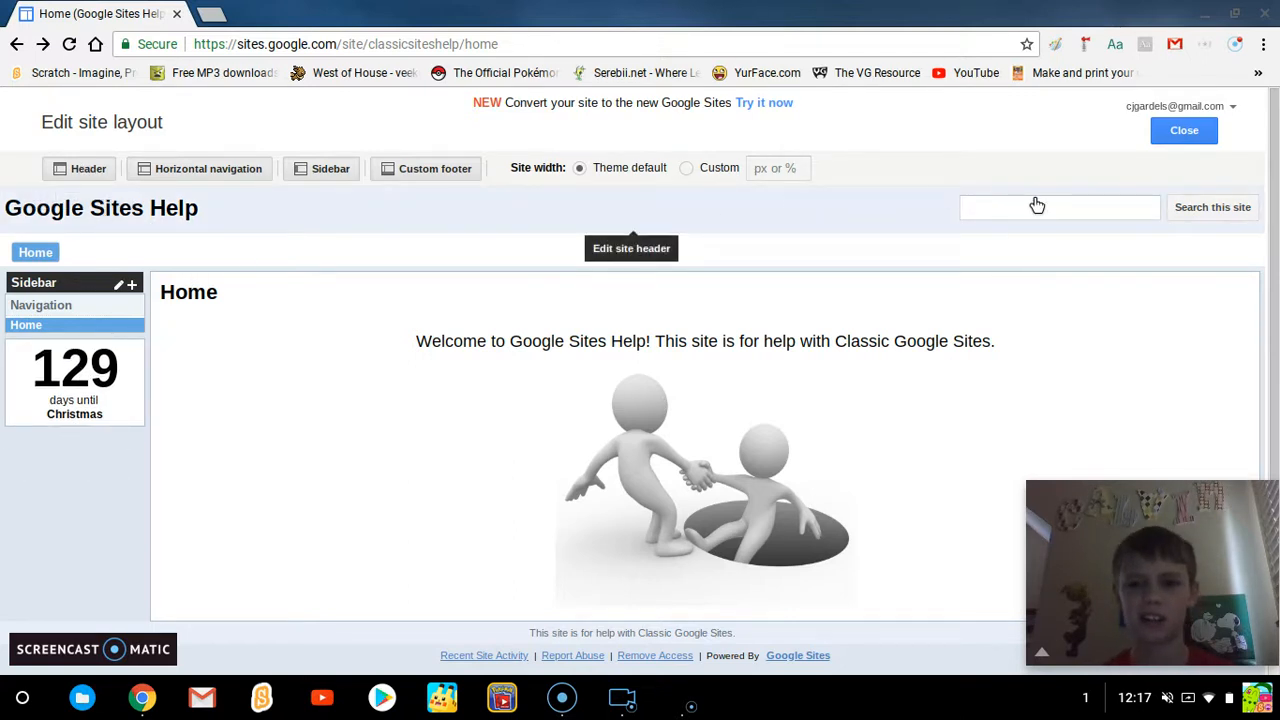
pyautogui.click(1195, 141)
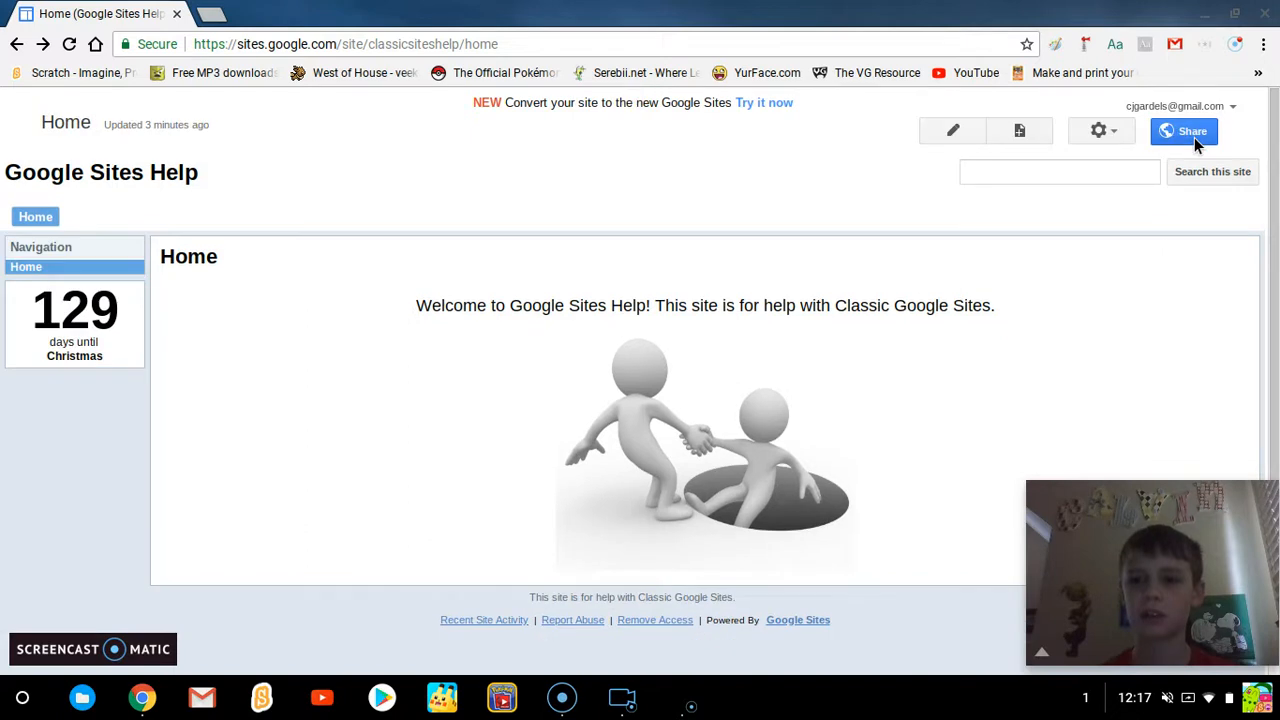
# Search the site for "Stuff".
pyautogui.click(1075, 178)
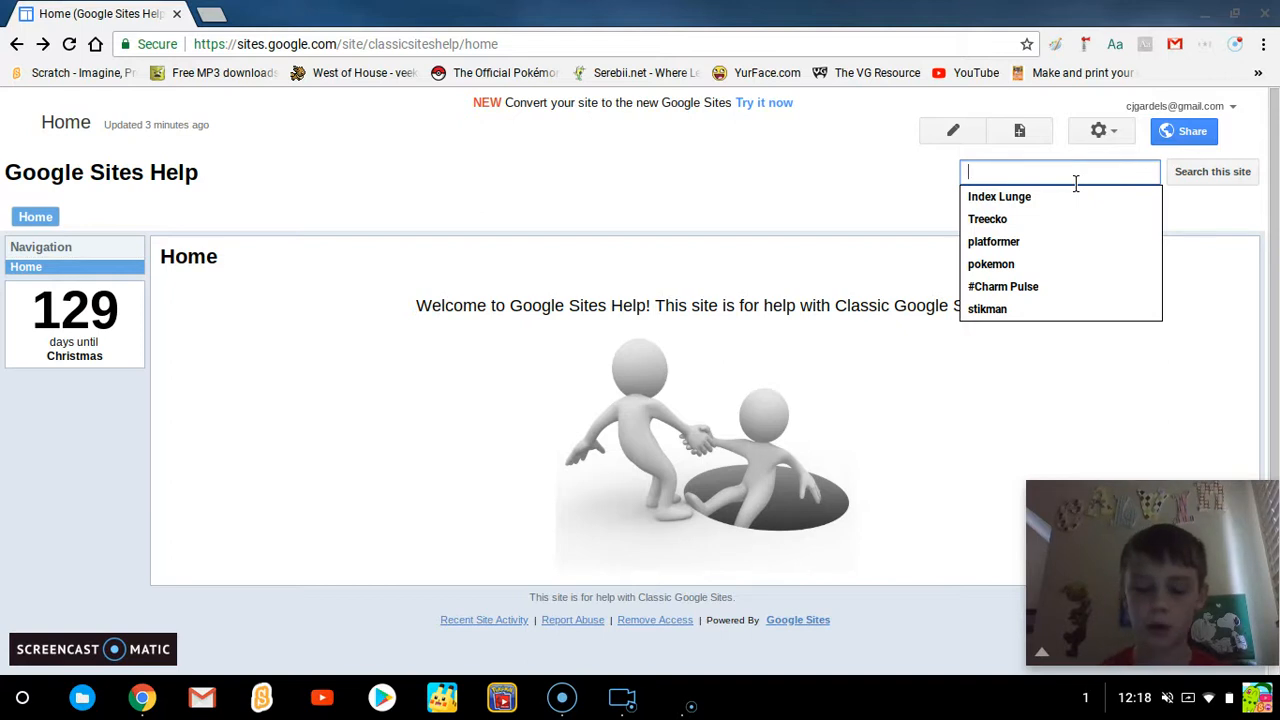
pyautogui.write('Stuff')
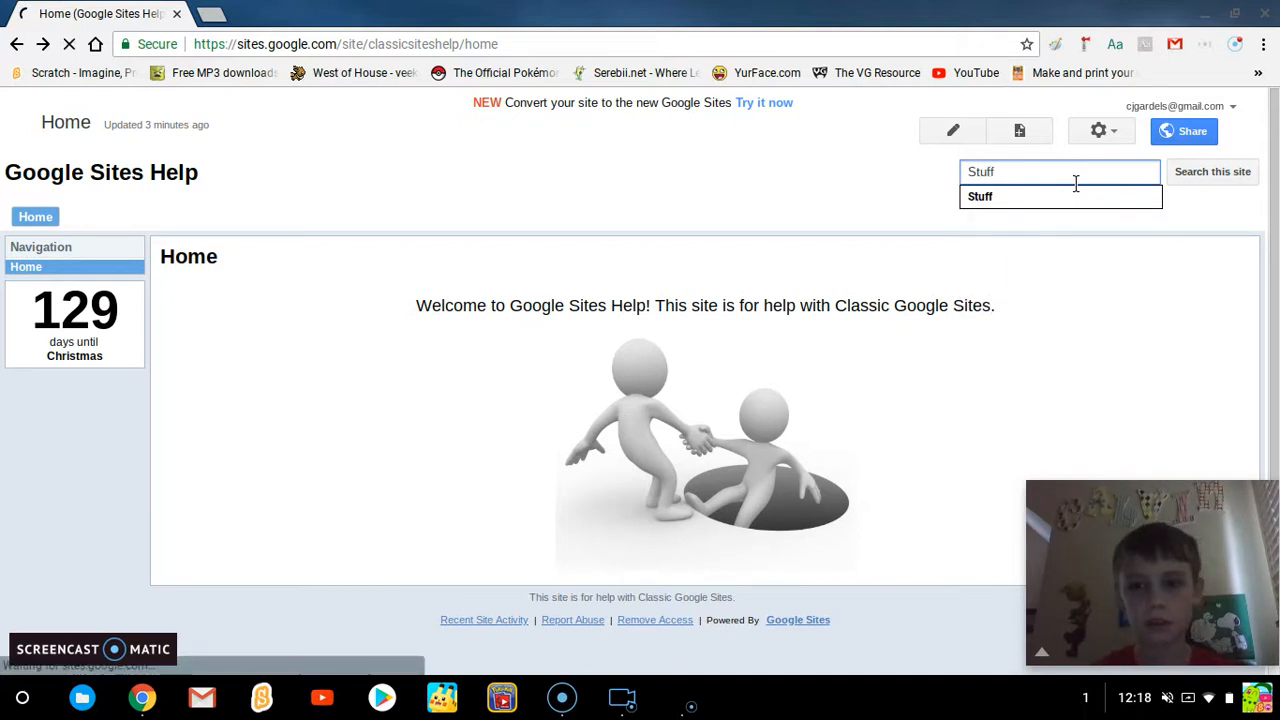
pyautogui.press('Return')
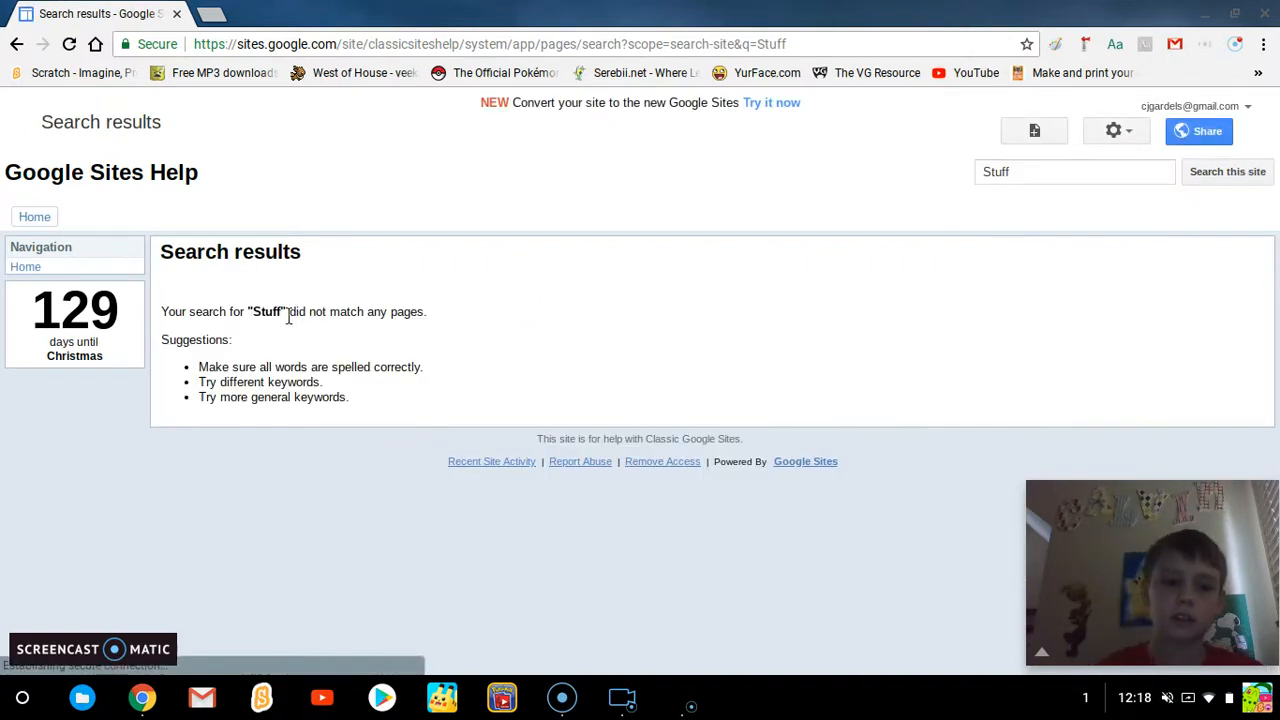
# Try to open the site's page at the address ending in classicsiteshelp/stuff.
pyautogui.moveTo(811, 46)
pyautogui.mouseDown()
pyautogui.moveTo(460, 45)
pyautogui.moveTo(466, 22)
pyautogui.mouseUp()
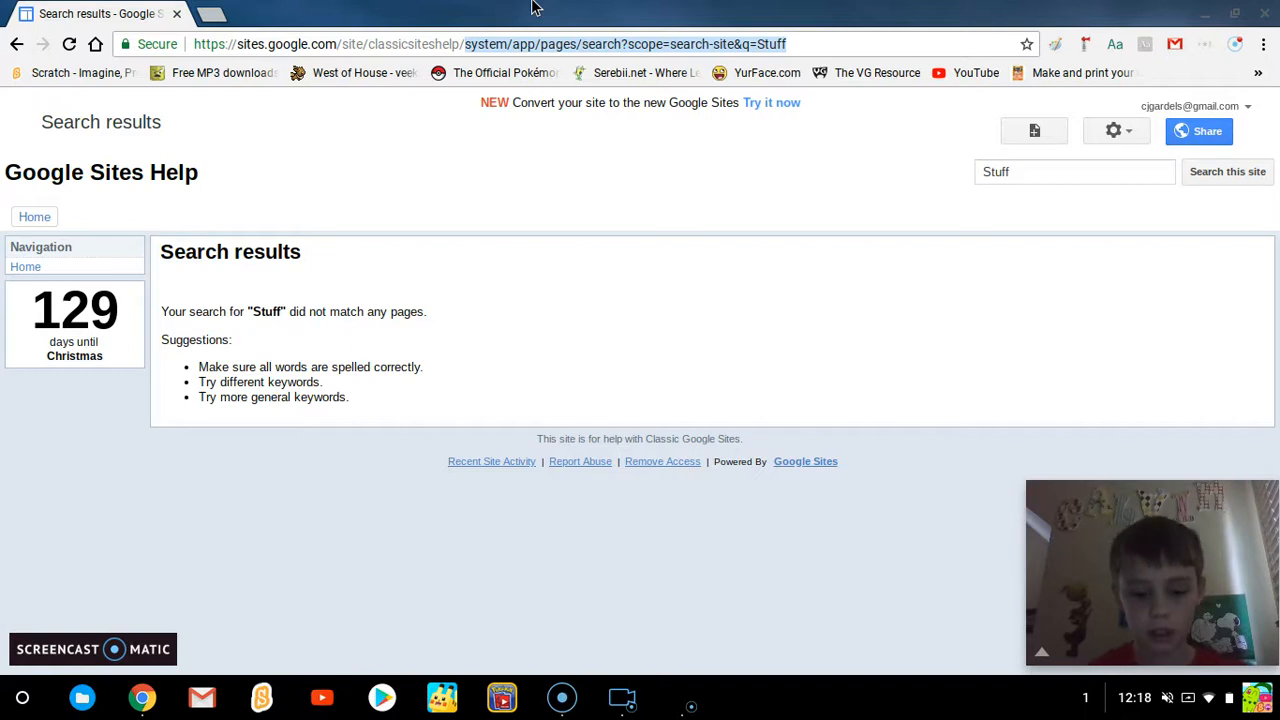
pyautogui.write('stuff')
pyautogui.press('Return')
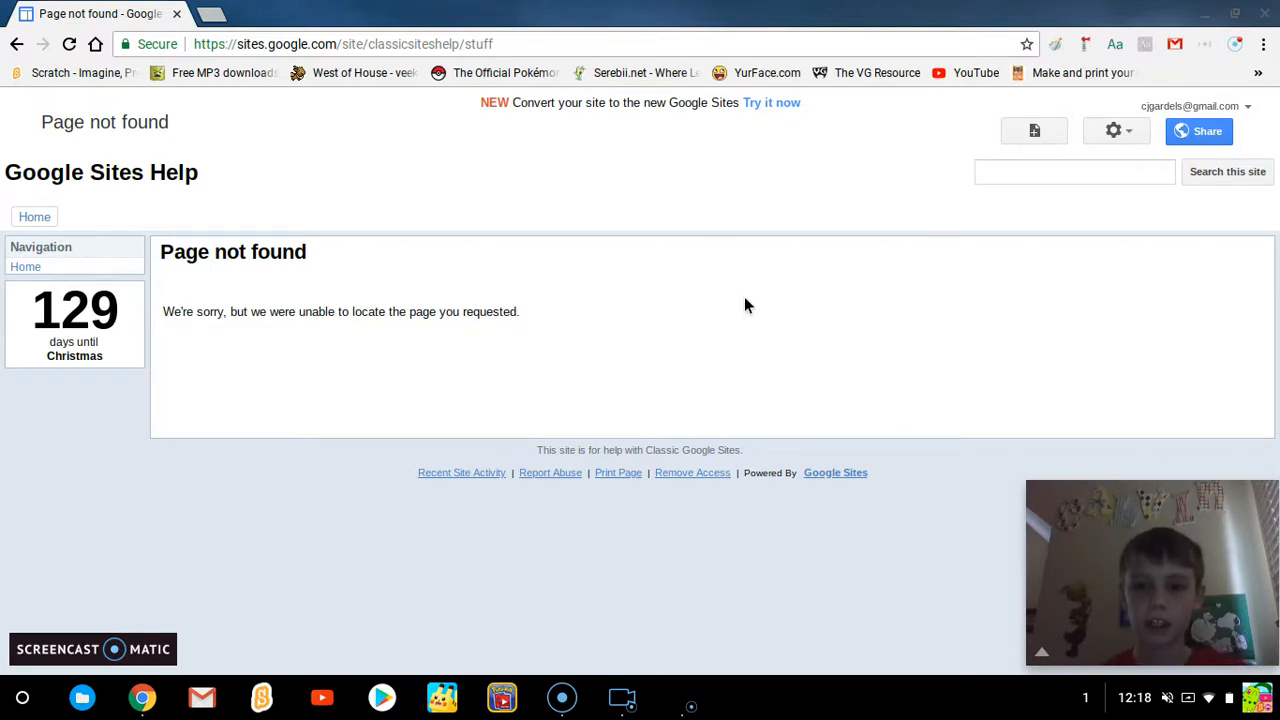
# Start a new page in the site and name it Tutorials.
pyautogui.click(1031, 130)
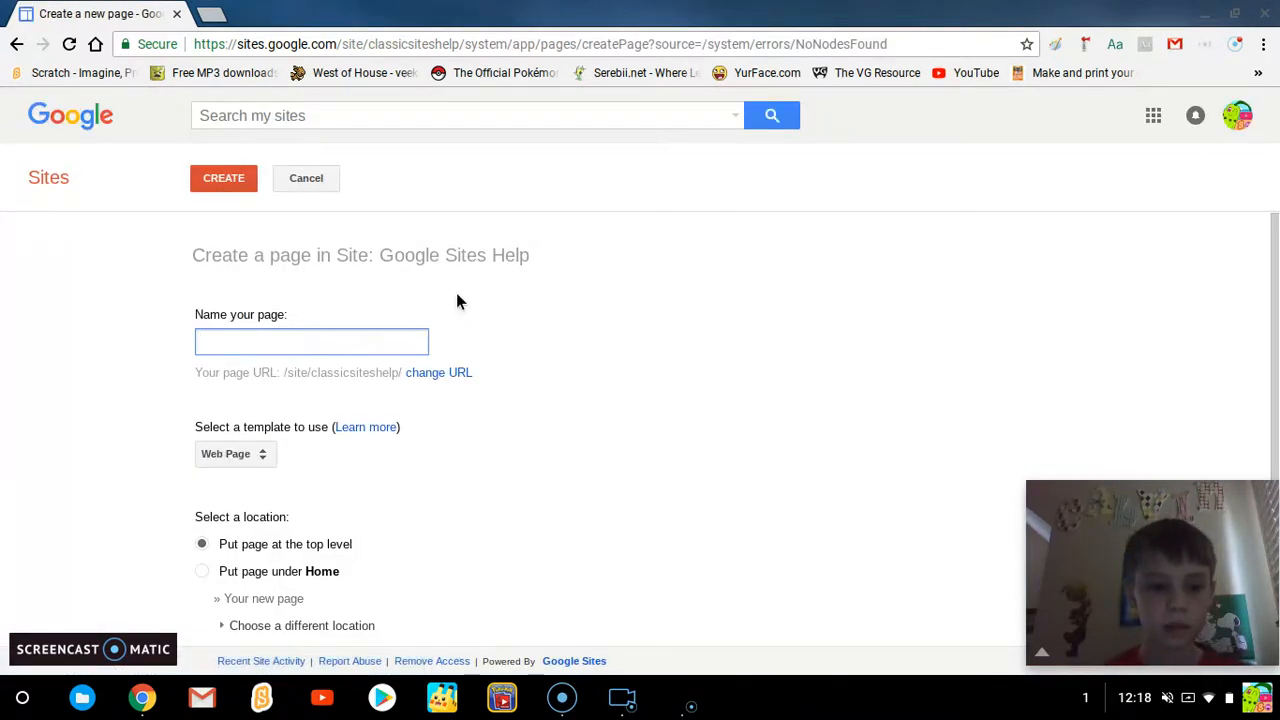
pyautogui.write('Tutorials')
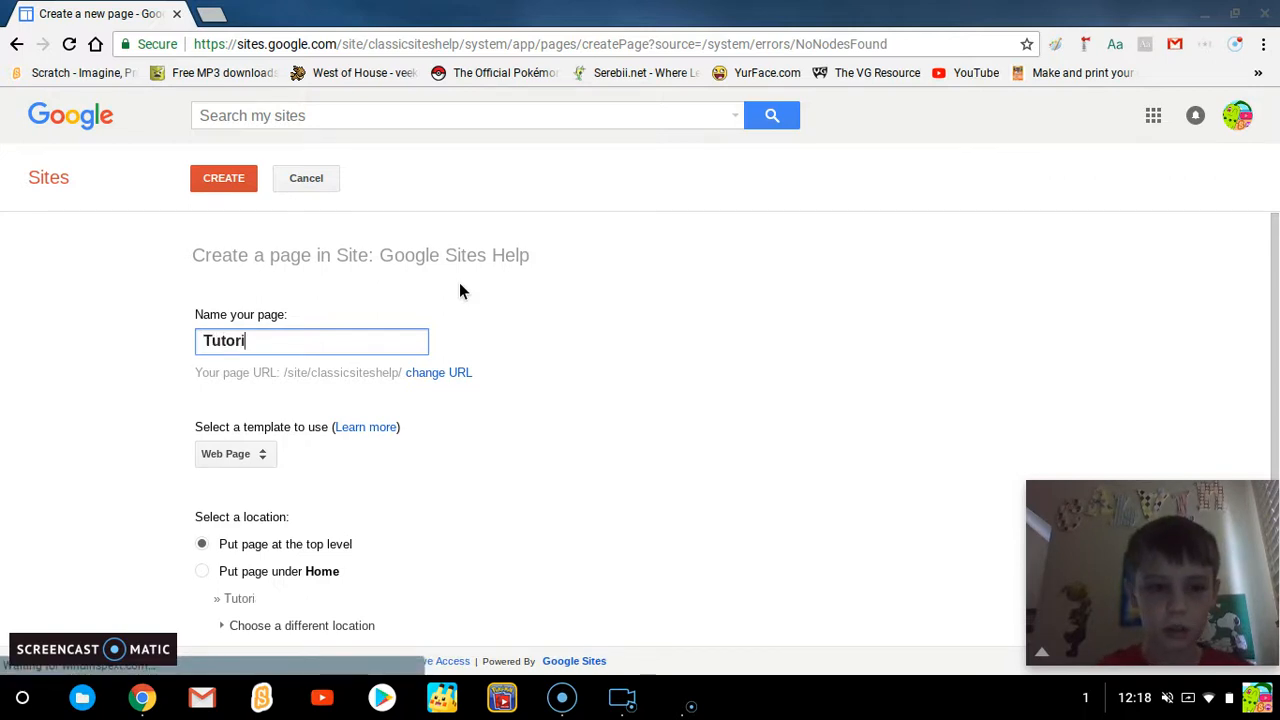
pyautogui.click(561, 442)
# Check the new page's web address and template options, keeping the tutorials address and the Web Page template.
pyautogui.click(471, 373)
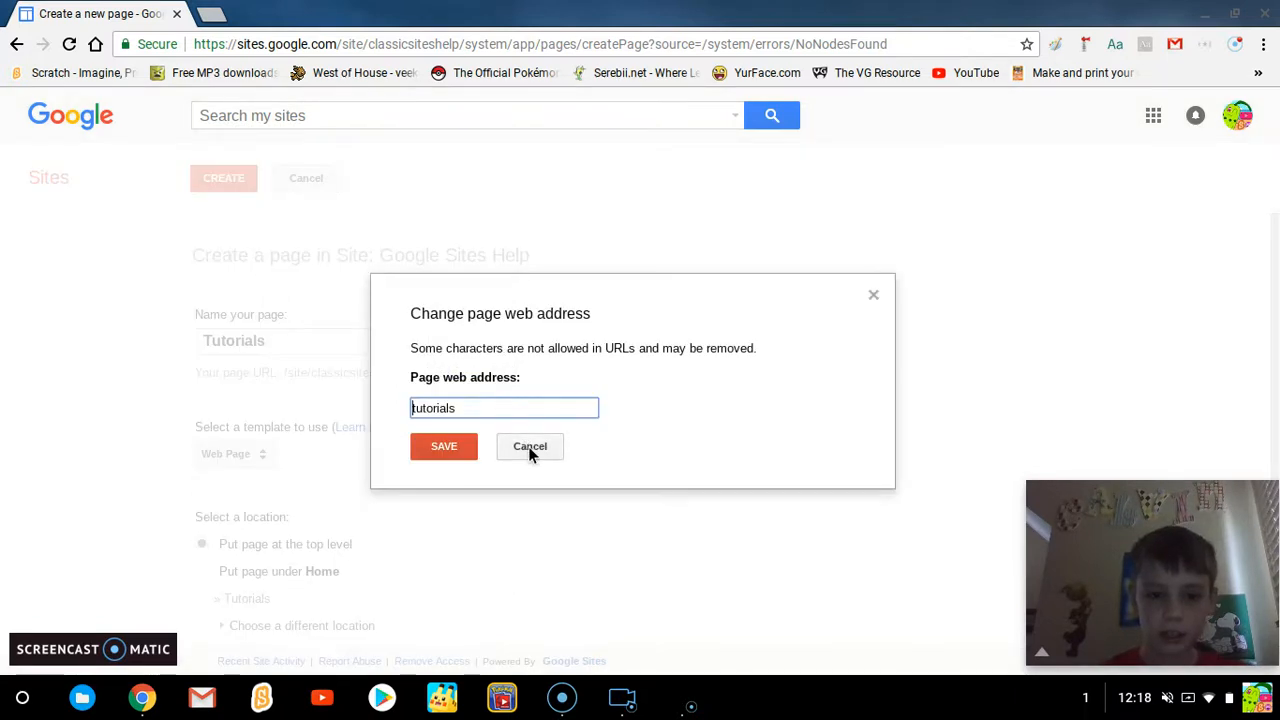
pyautogui.click(528, 446)
pyautogui.click(270, 418)
pyautogui.click(572, 433)
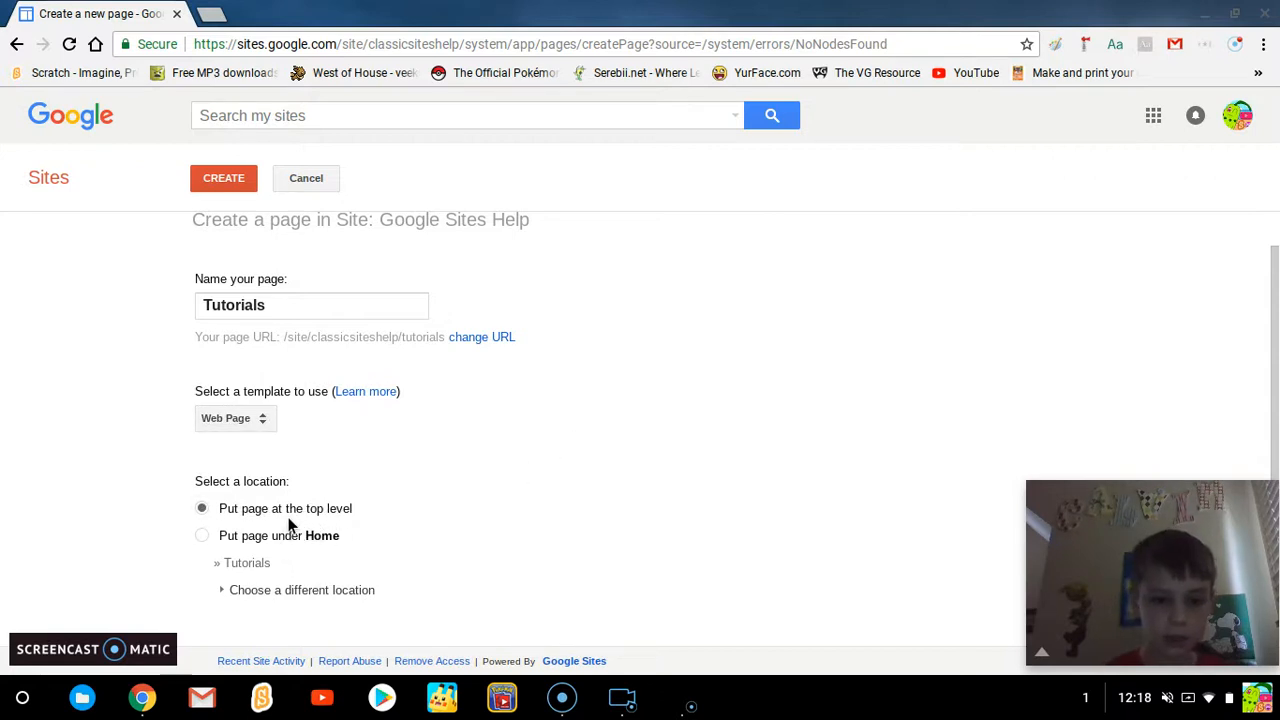
# Create the Tutorials page at the top level and leave its editor without adding content.
pyautogui.click(263, 590)
pyautogui.click(260, 590)
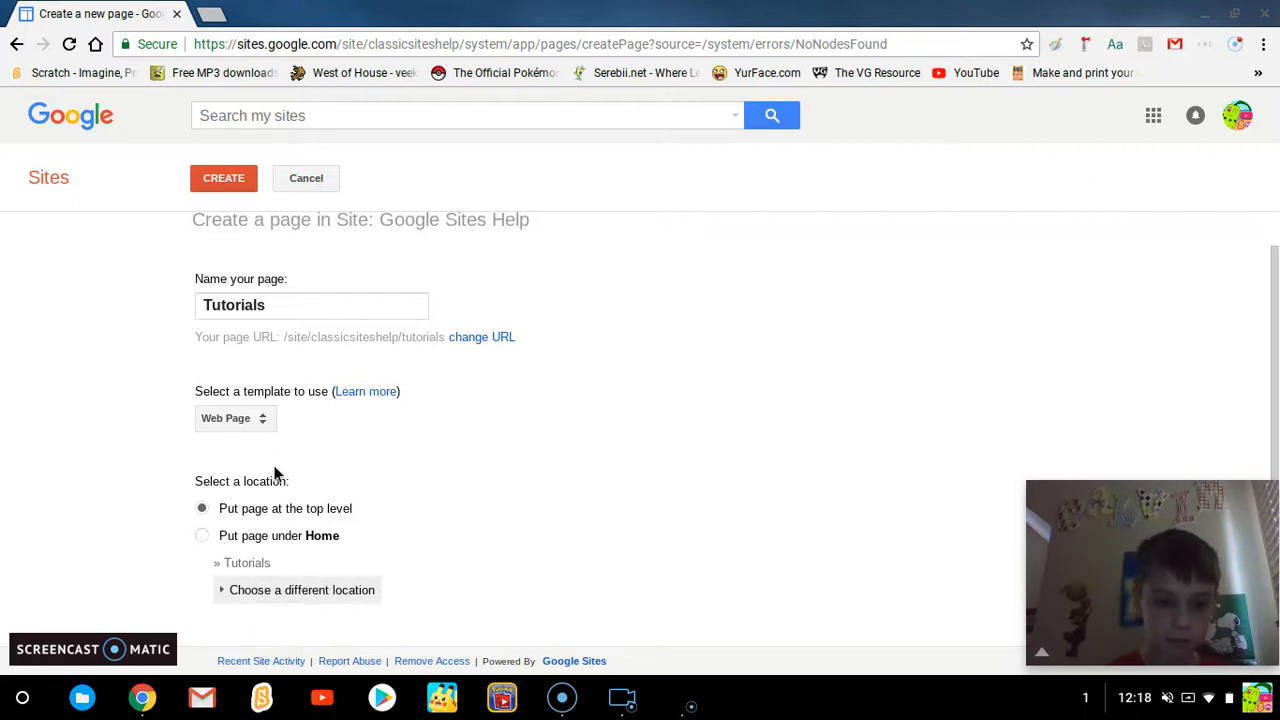
pyautogui.click(220, 190)
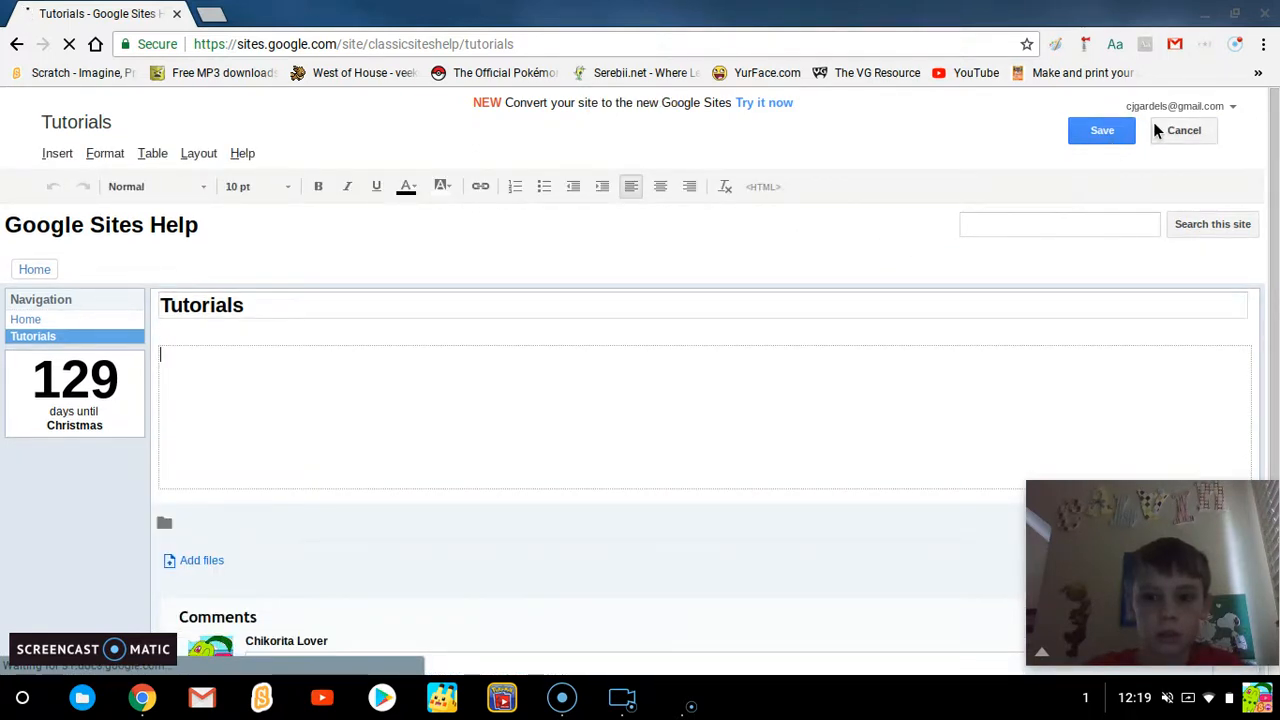
pyautogui.click(1164, 127)
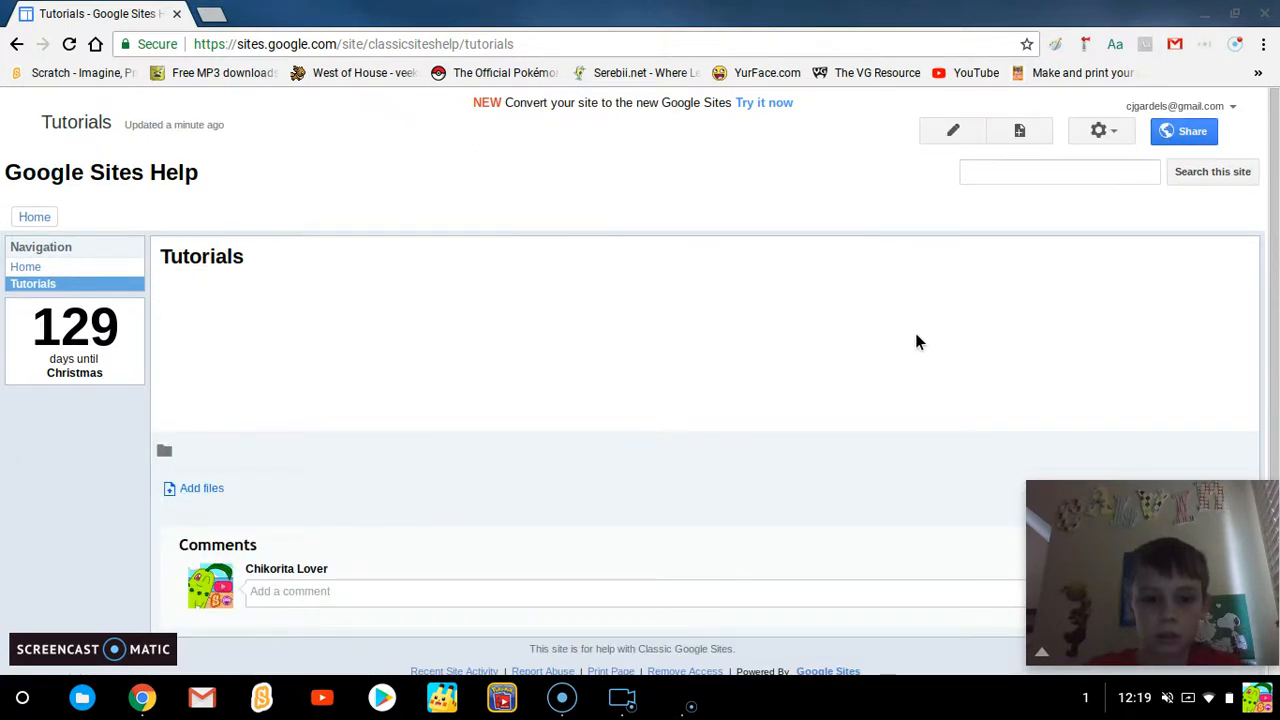
# Disable Show links to sub-pages and Allow attachments in the Tutorials page's settings and save them.
pyautogui.press('g')
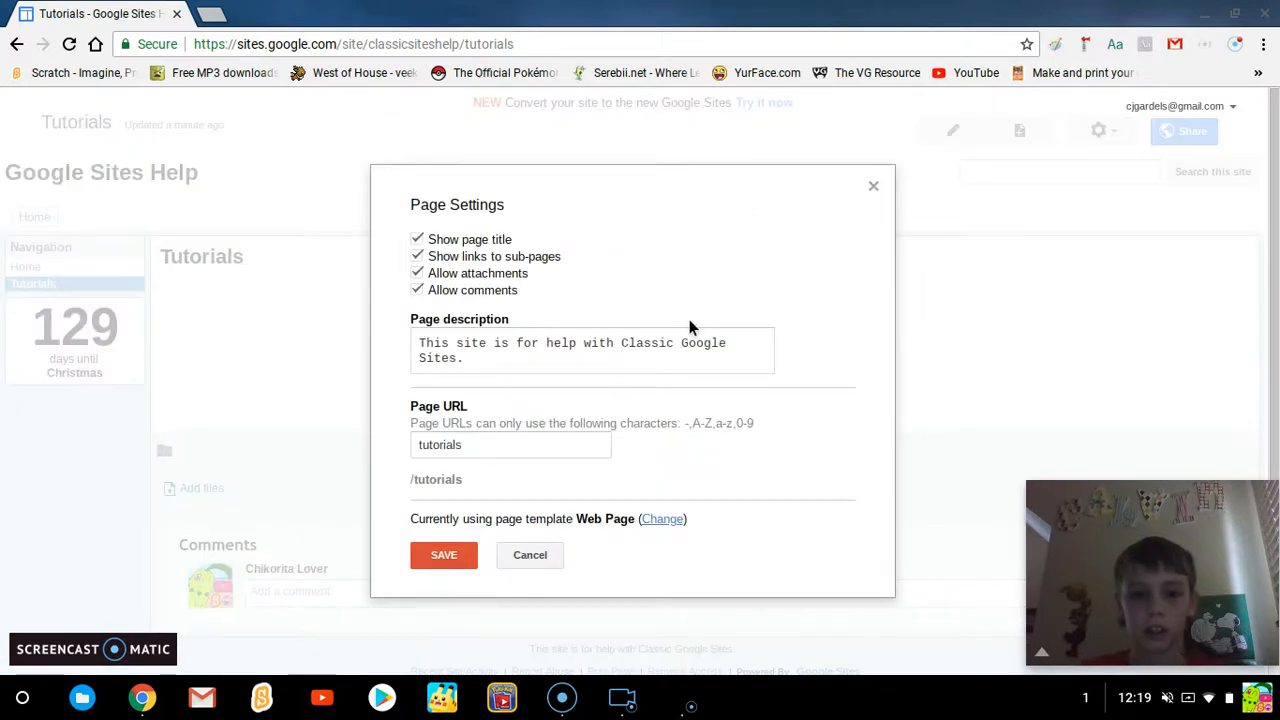
pyautogui.click(423, 259)
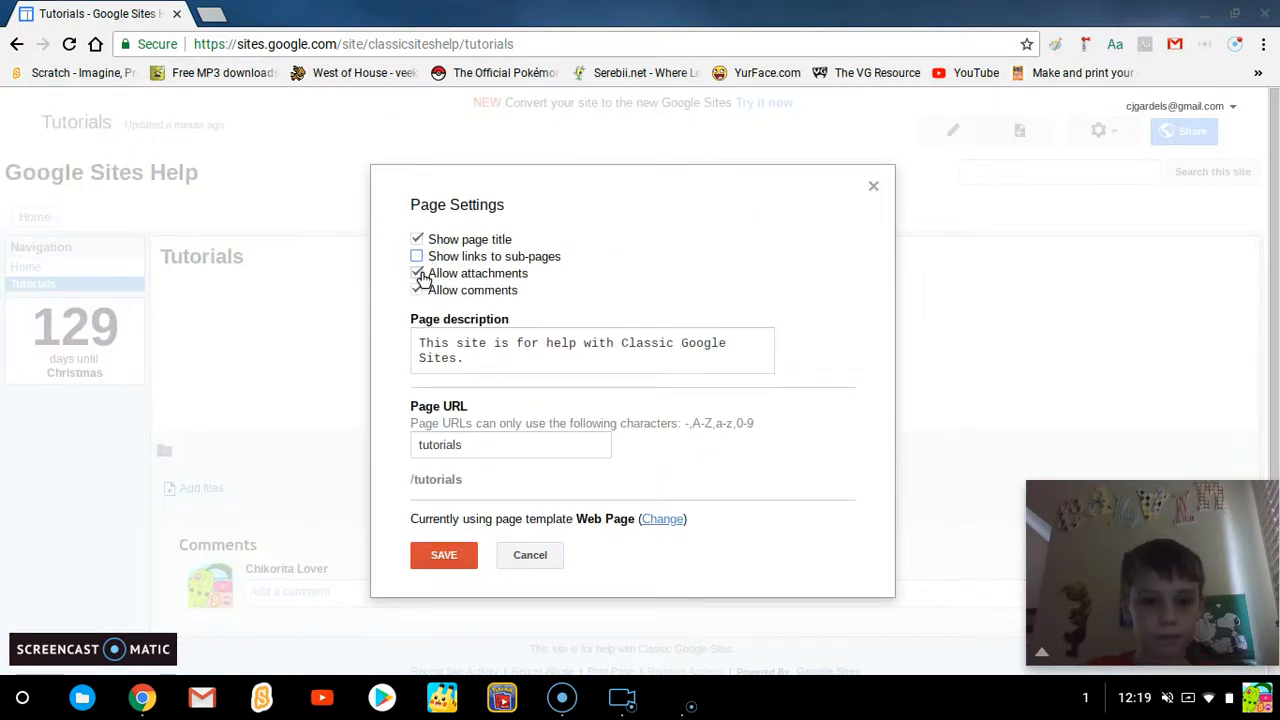
pyautogui.click(421, 276)
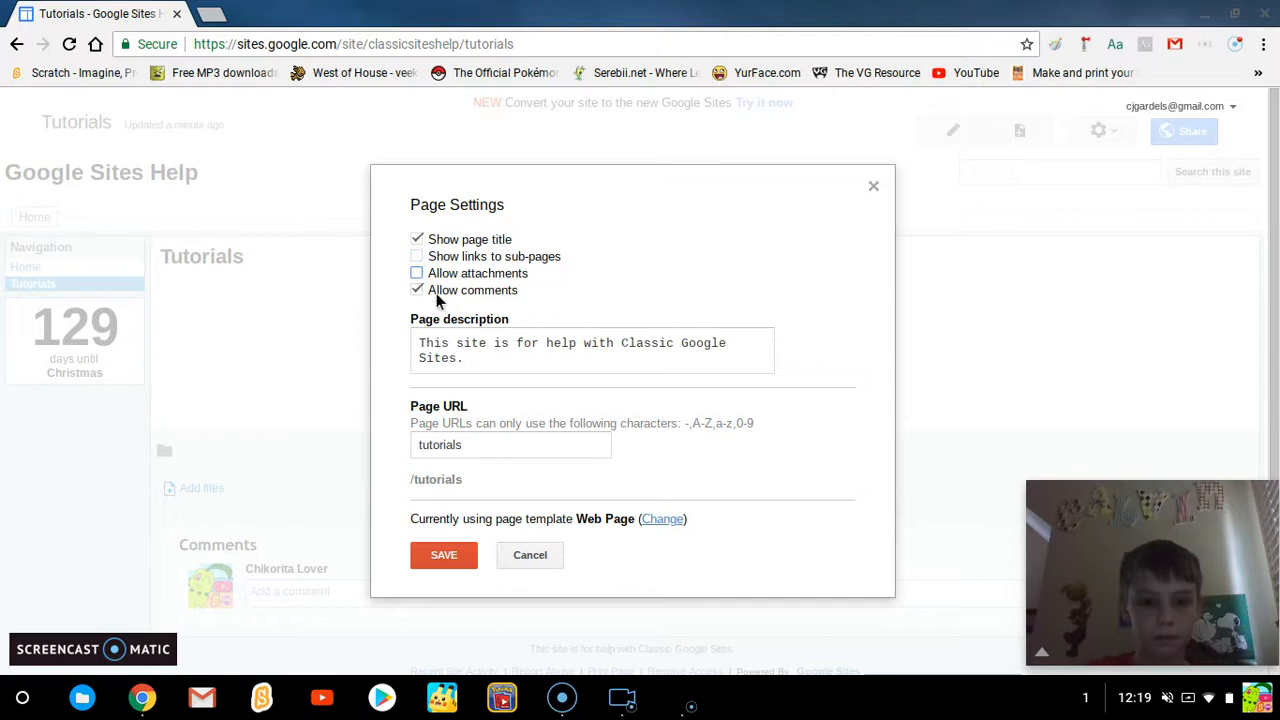
pyautogui.click(462, 553)
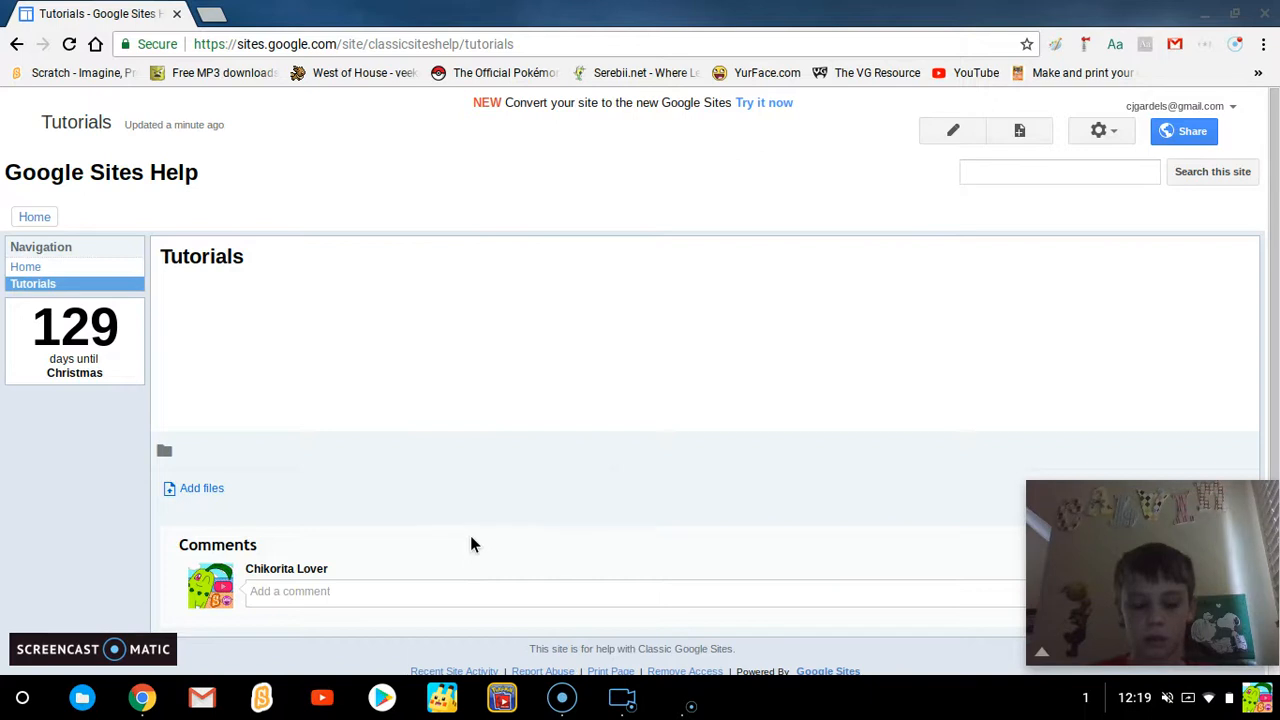